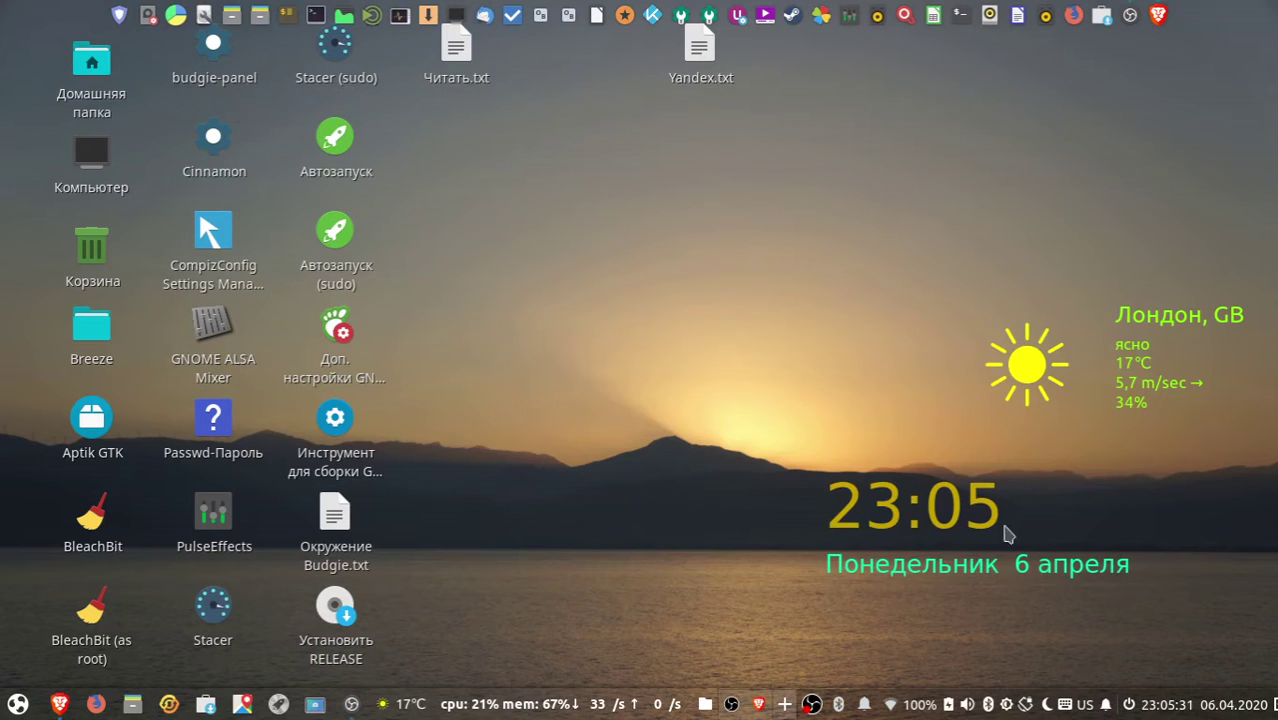
Start the Chromium media playback in the Raven sidebar and close the sidebar.
{"action": "left_click", "coordinate": [1273, 704]}
{"action": "left_click", "coordinate": [1132, 609]}
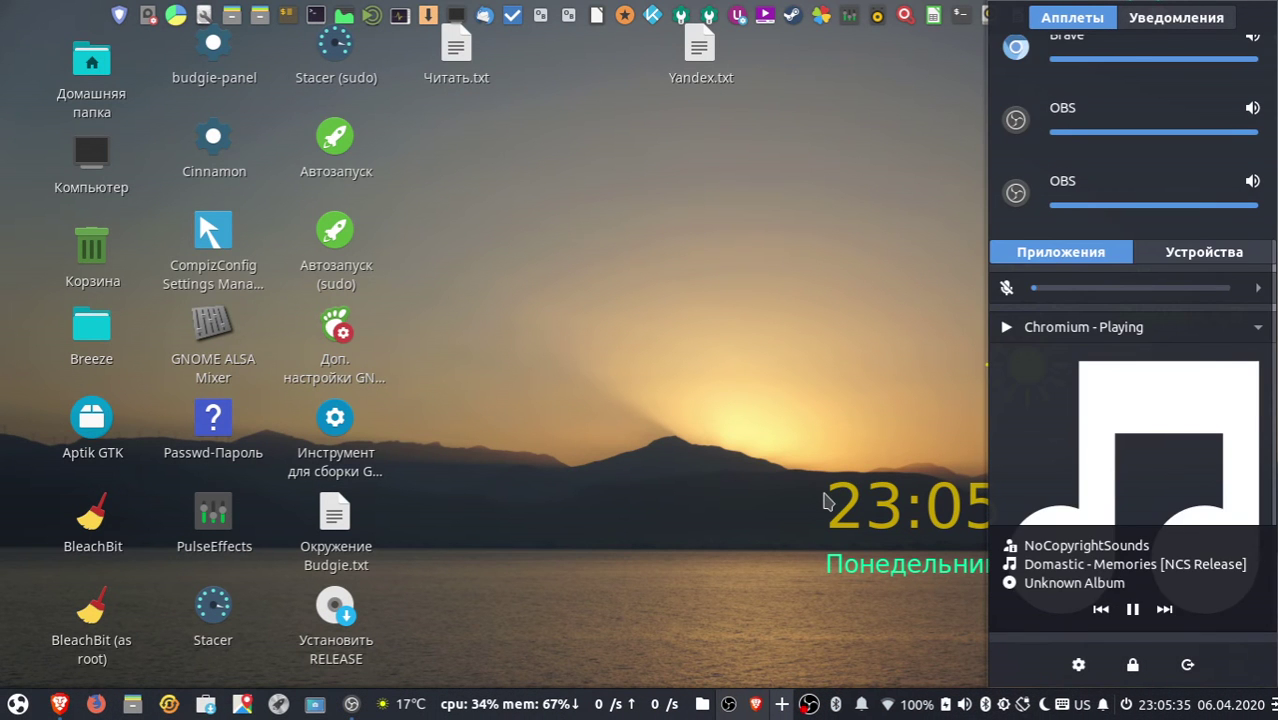
{"action": "left_click", "coordinate": [826, 500]}
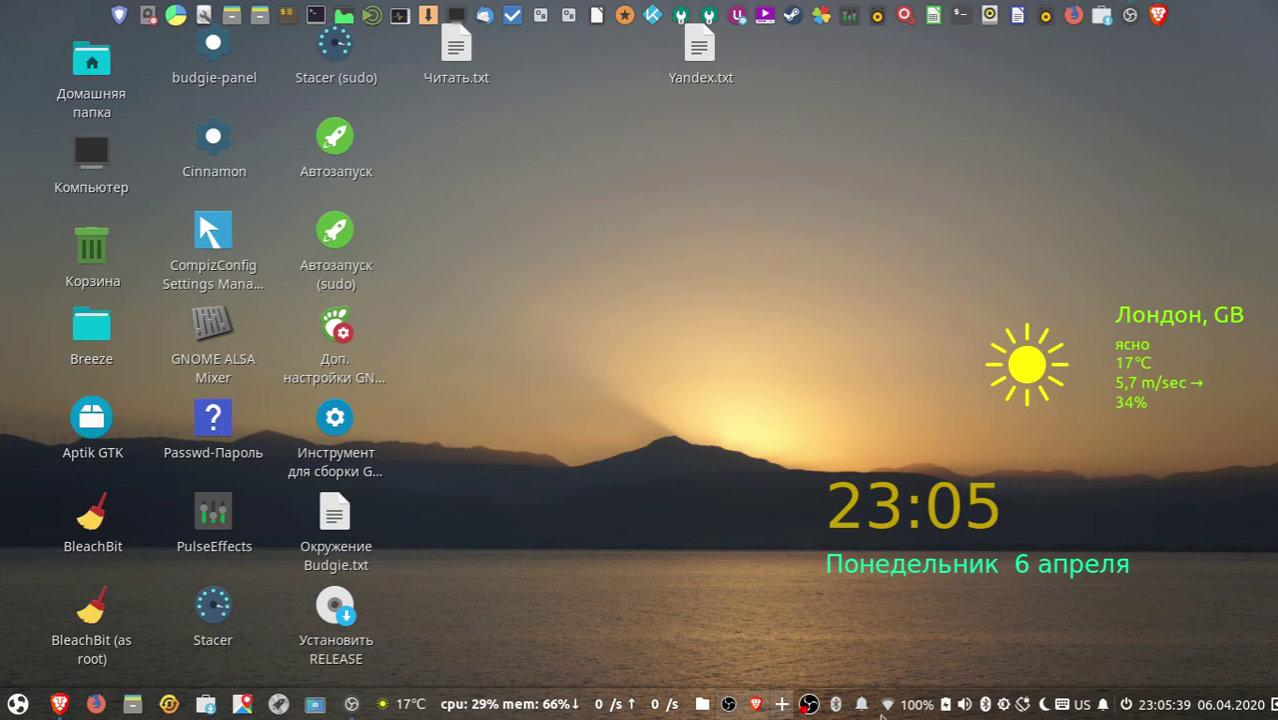
Open the system settings through the battery indicator's power options and show the О системе page.
{"action": "left_click", "coordinate": [940, 706]}
{"action": "left_click", "coordinate": [941, 662]}
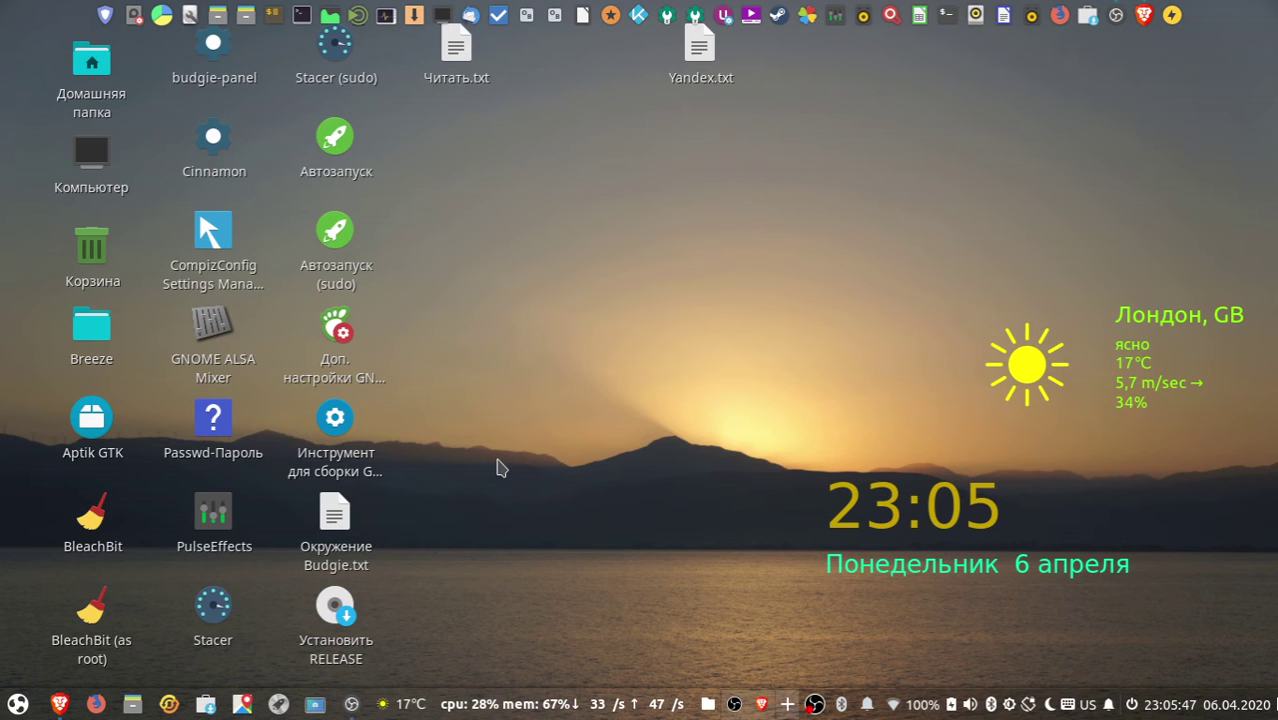
{"action": "scroll", "coordinate": [346, 516], "scroll_direction": "down", "scroll_amount": 5}
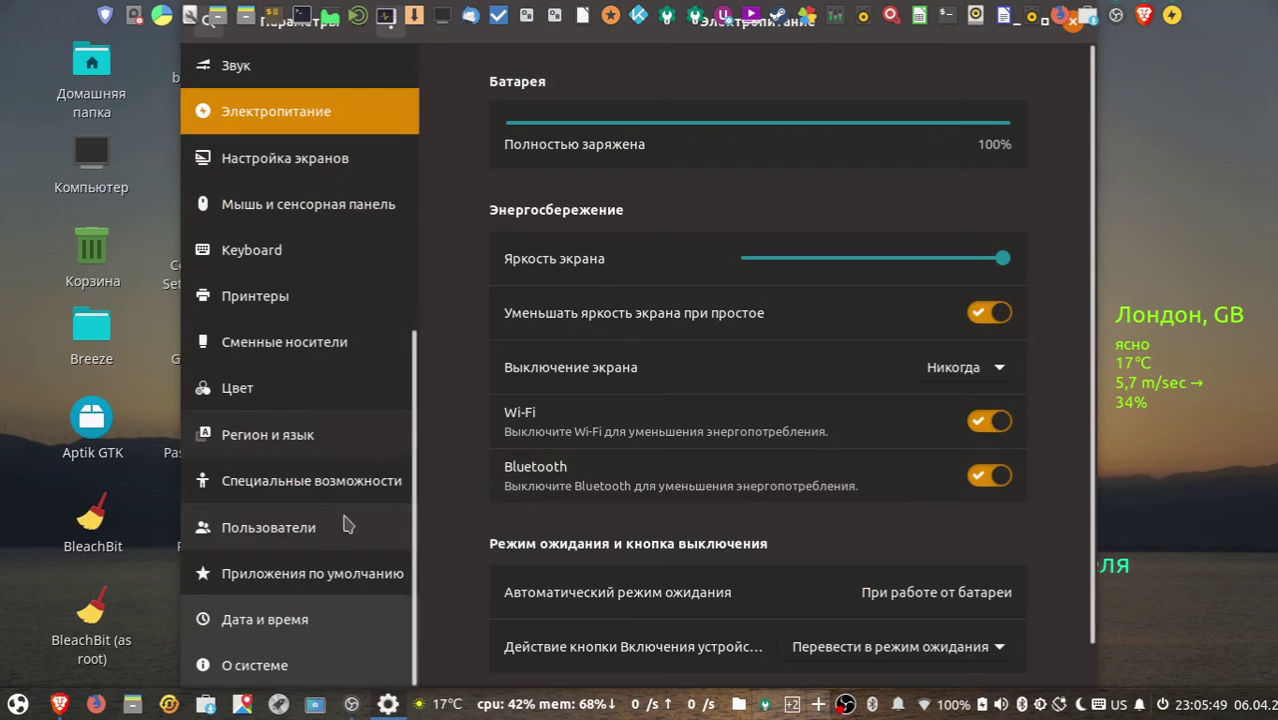
{"action": "left_click", "coordinate": [334, 655]}
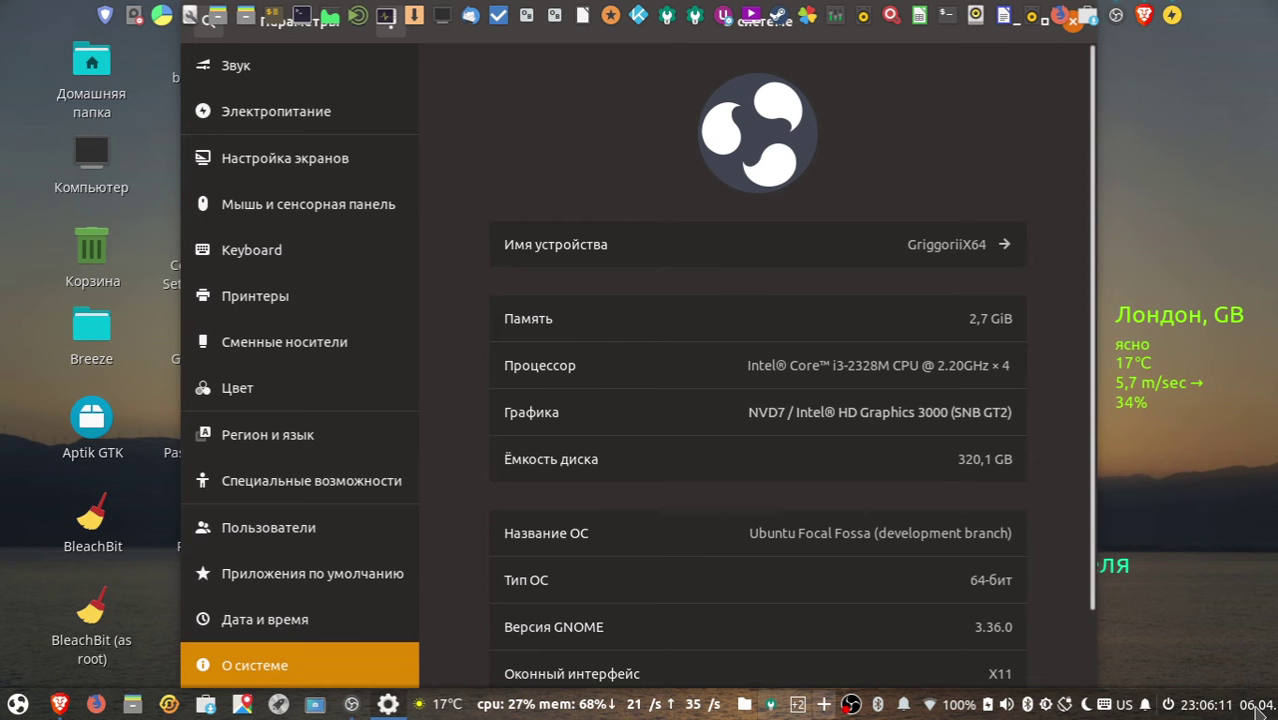
Open the Budgie desktop settings, move their window to a lower position and open the home folder.
{"action": "left_click", "coordinate": [1258, 706]}
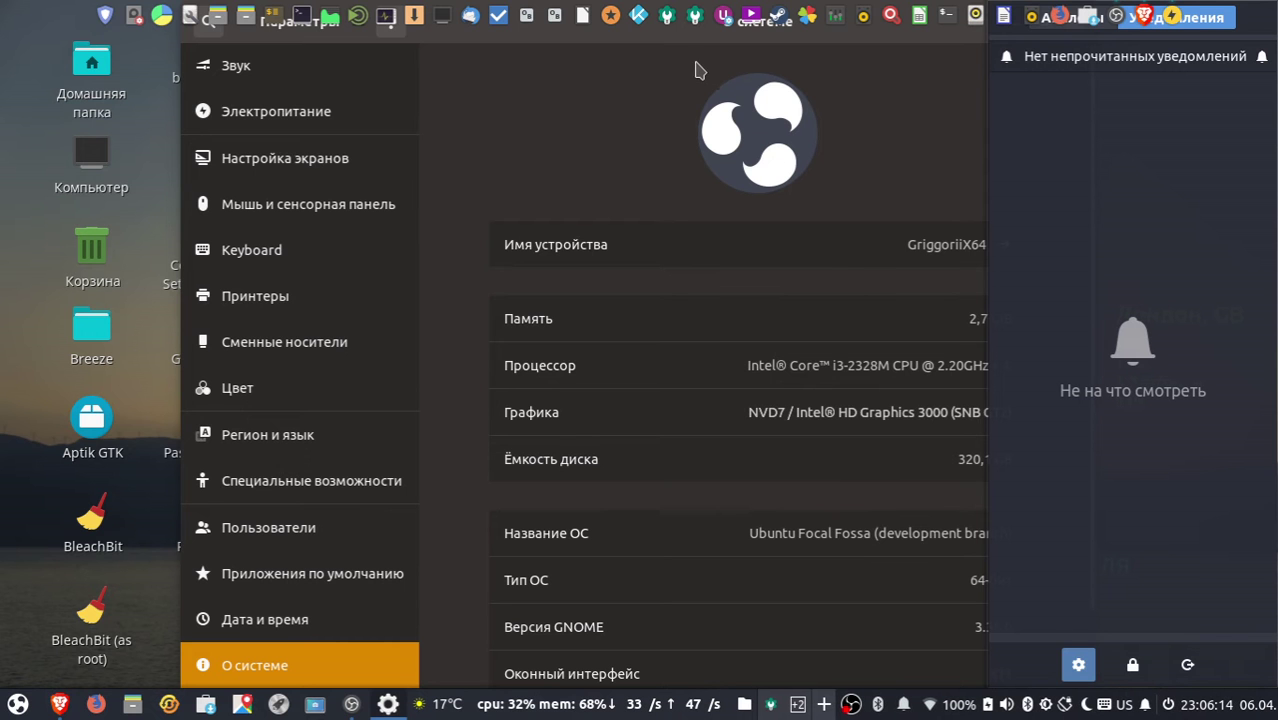
{"action": "left_click_drag", "start_coordinate": [707, 37], "coordinate": [870, 240]}
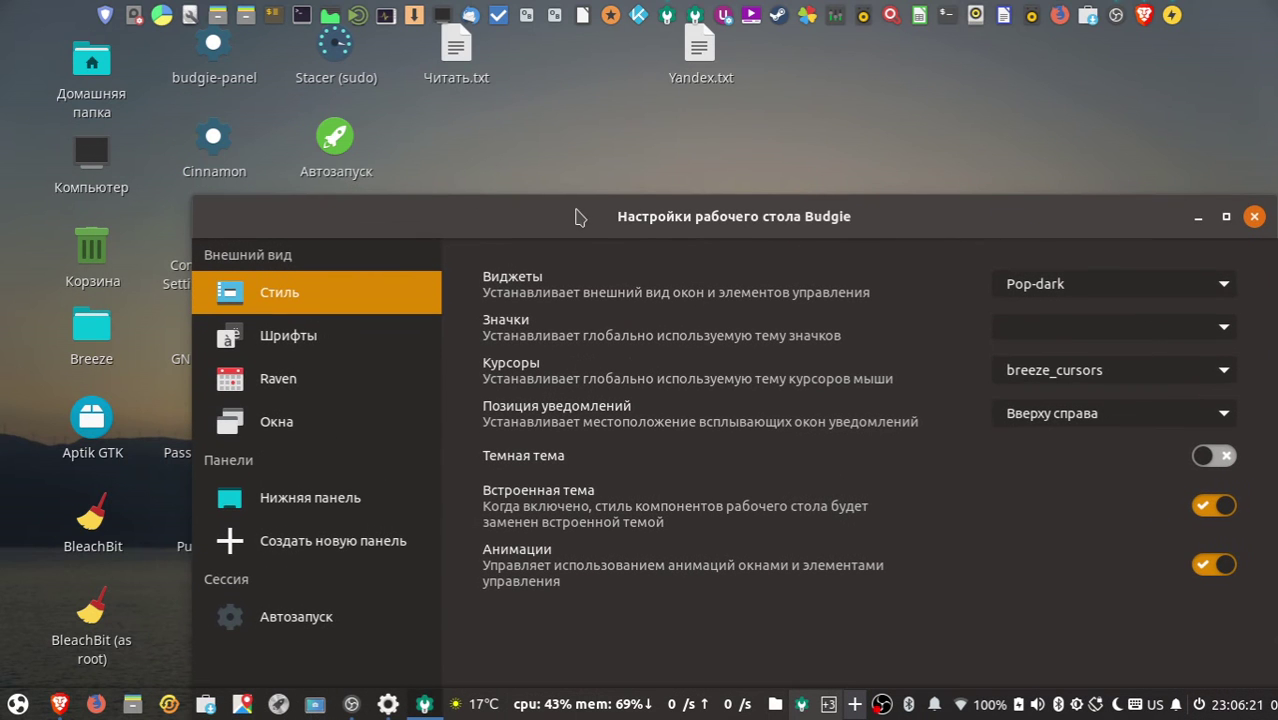
{"action": "double_click", "coordinate": [91, 62]}
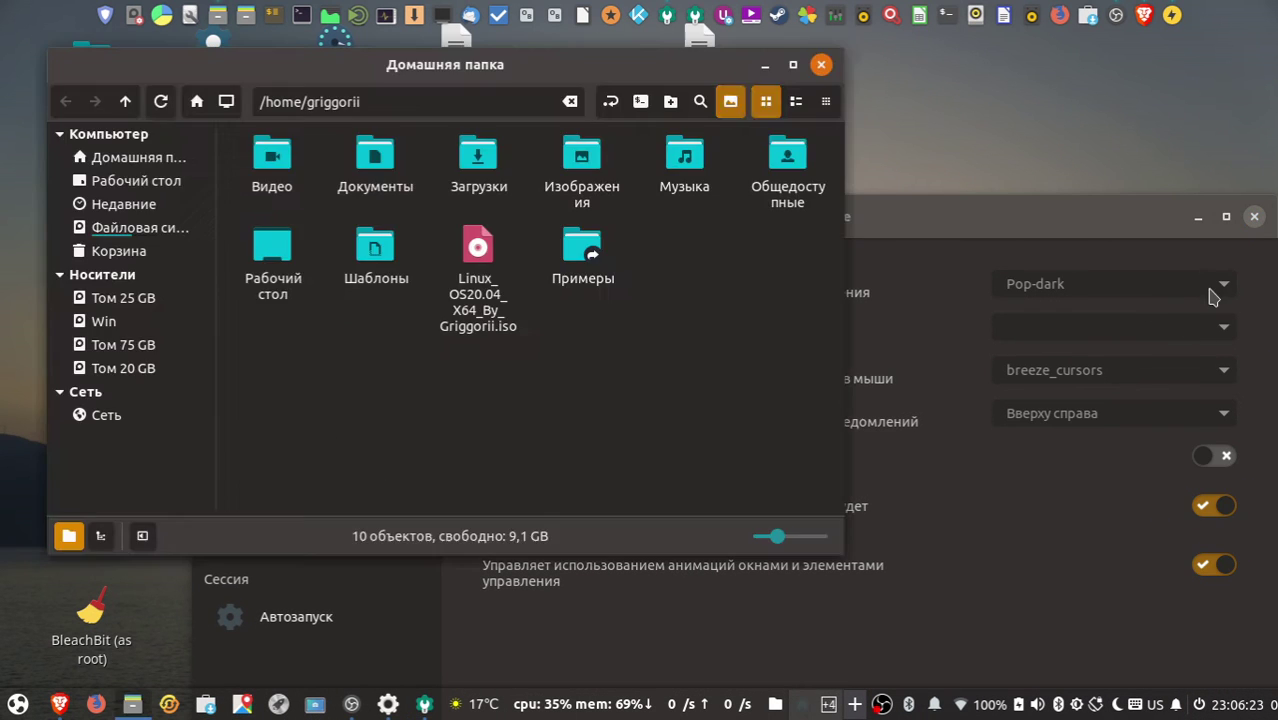
Browse the available Виджеты themes in the Budgie style settings without choosing another one.
{"action": "left_click", "coordinate": [1212, 292]}
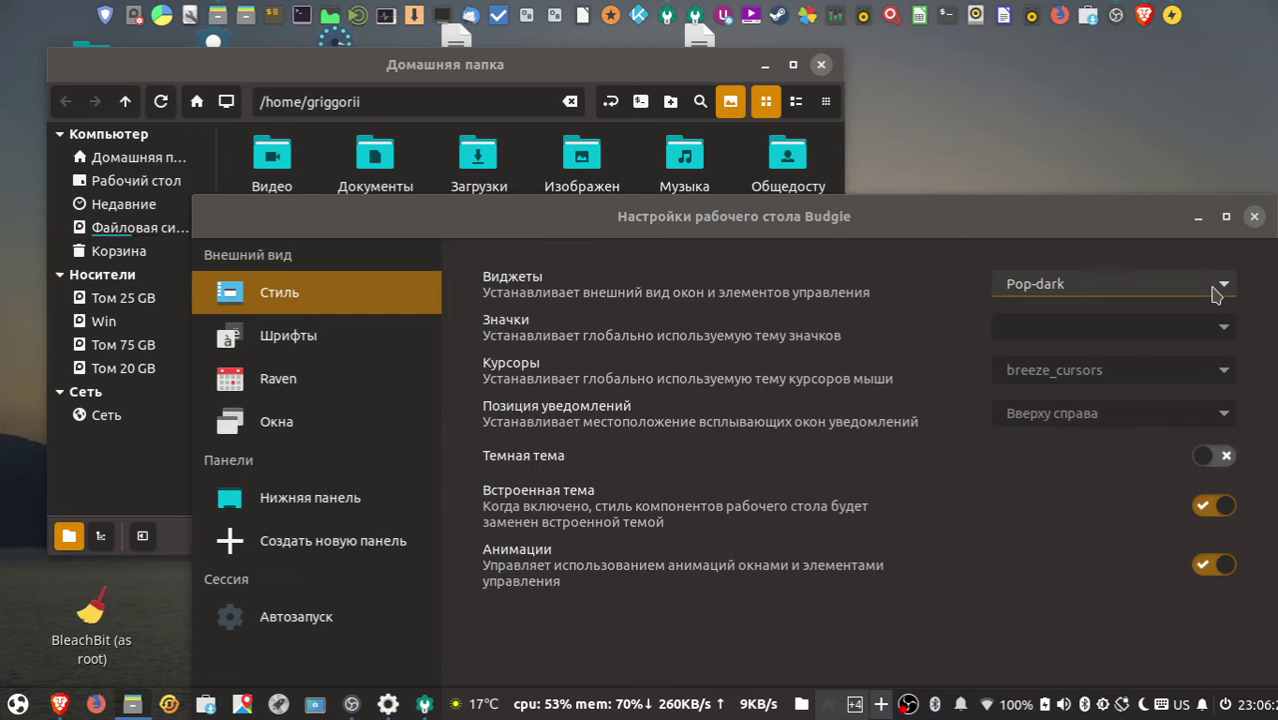
{"action": "scroll", "coordinate": [1213, 295], "scroll_direction": "down", "scroll_amount": 5}
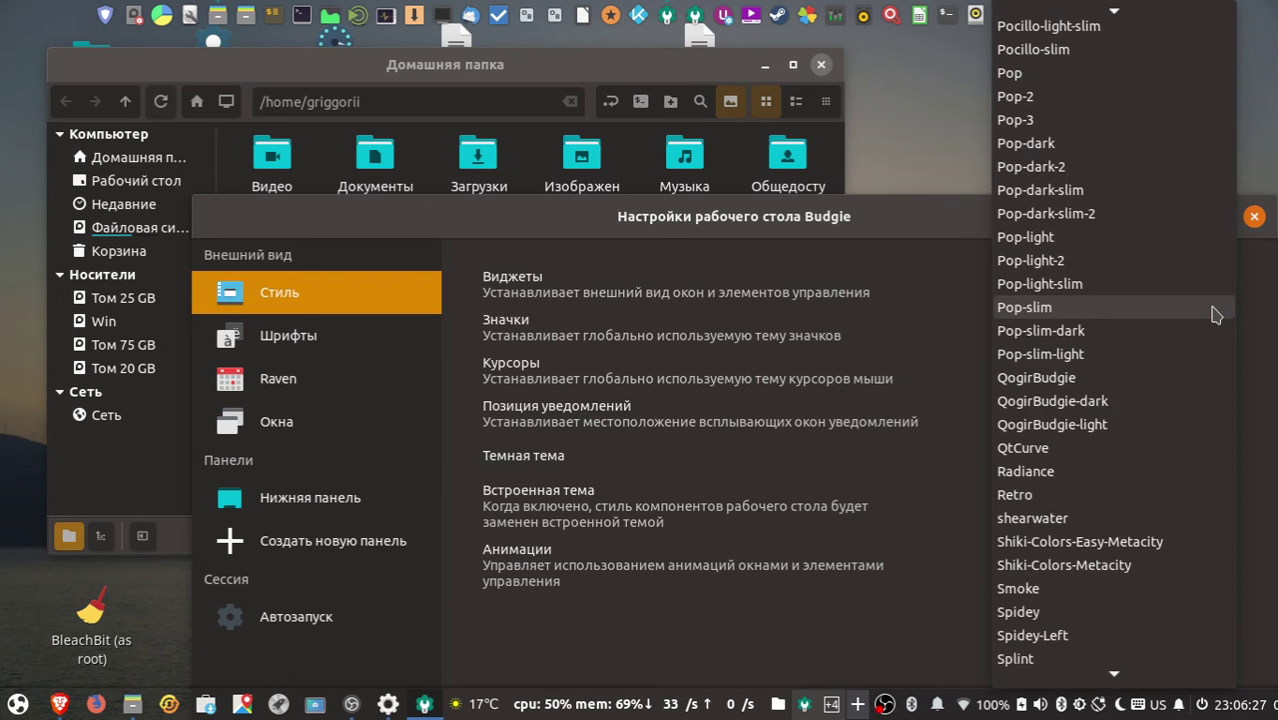
{"action": "scroll", "coordinate": [1212, 324], "scroll_direction": "down", "scroll_amount": 4}
{"action": "scroll", "coordinate": [1200, 310], "scroll_direction": "up", "scroll_amount": 5}
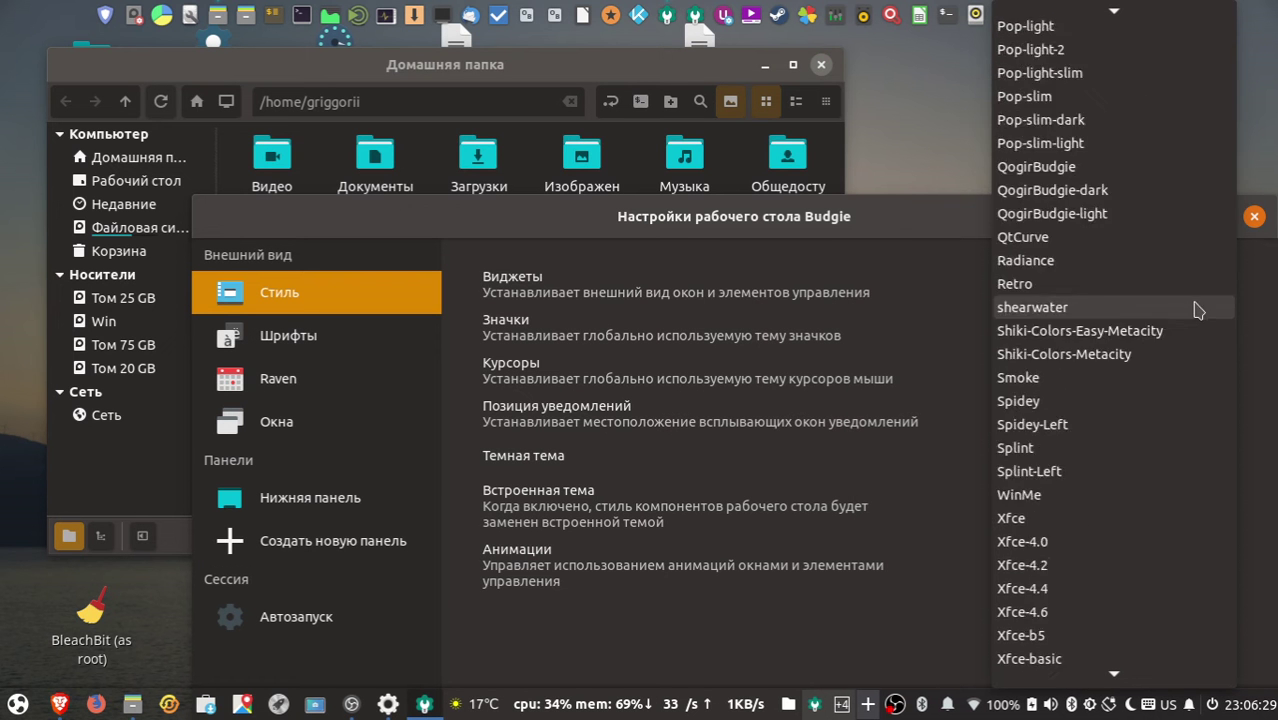
{"action": "scroll", "coordinate": [1195, 290], "scroll_direction": "up", "scroll_amount": 10}
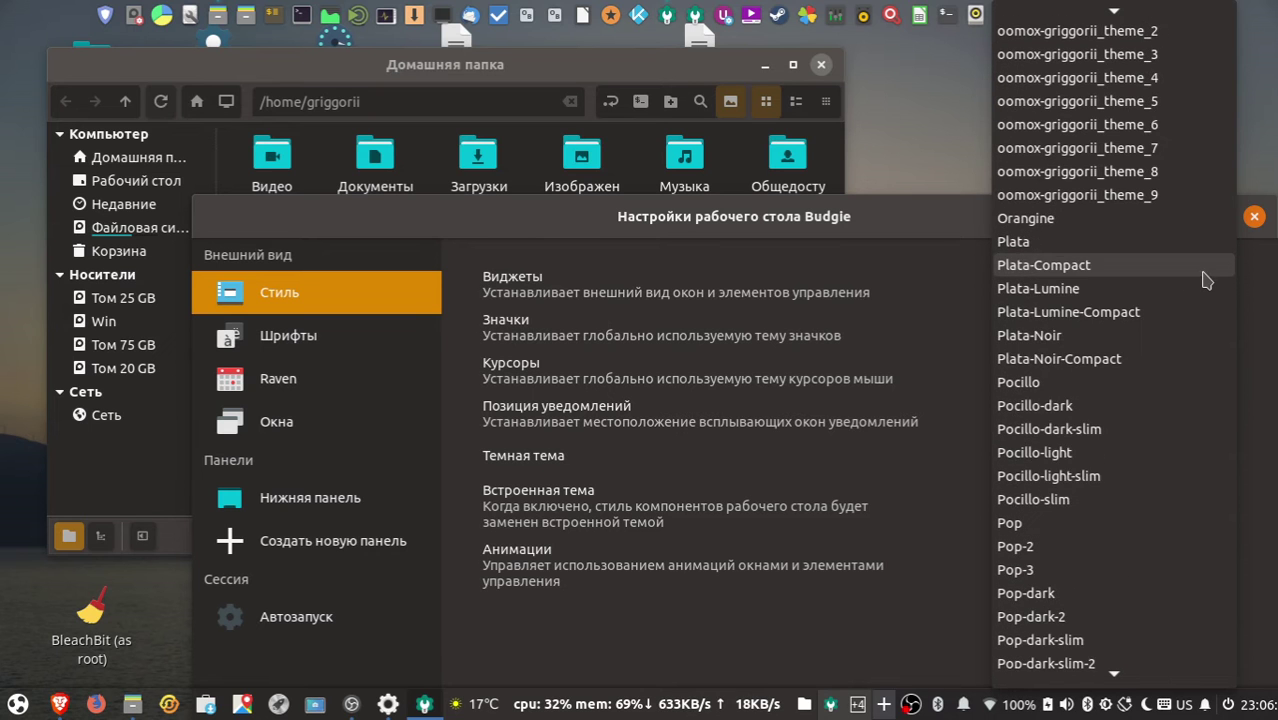
{"action": "scroll", "coordinate": [1206, 280], "scroll_direction": "up", "scroll_amount": 10}
{"action": "left_click", "coordinate": [916, 224]}
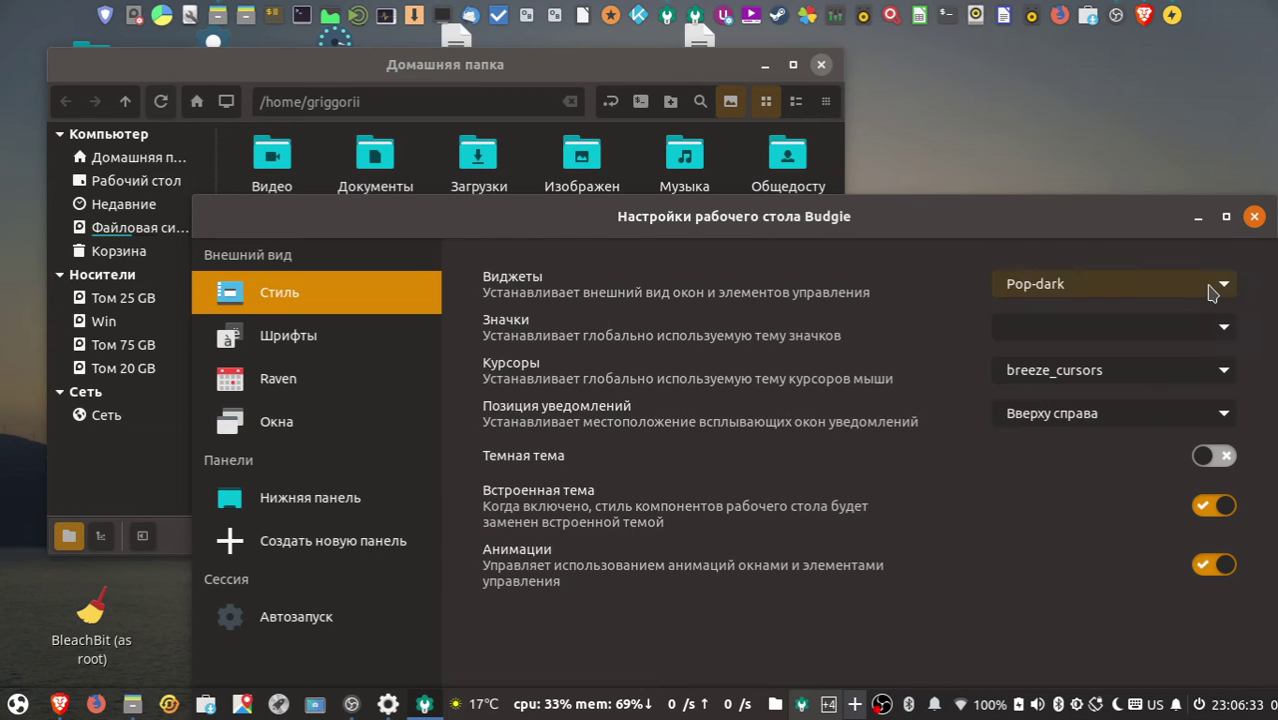
Set the Значки theme to oomox-griggorii in the Budgie style settings.
{"action": "left_click", "coordinate": [1206, 329]}
{"action": "left_click", "coordinate": [1216, 332]}
{"action": "scroll", "coordinate": [1214, 332], "scroll_direction": "down", "scroll_amount": 10}
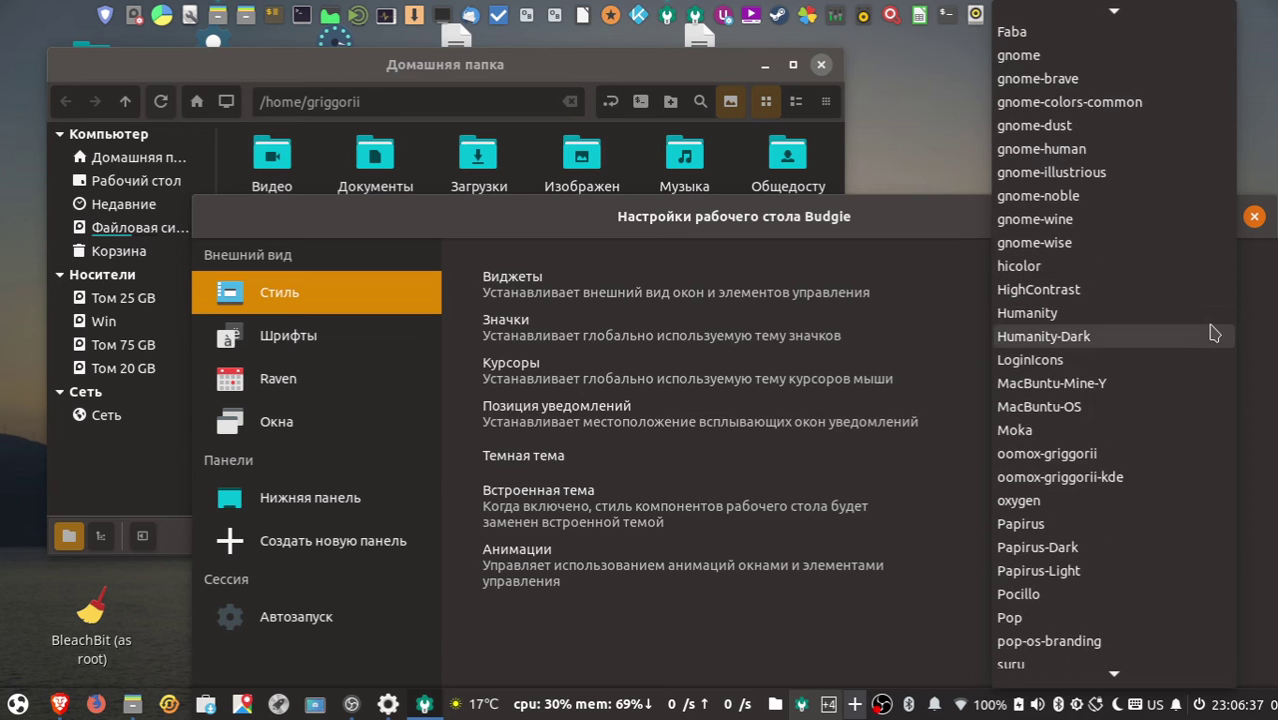
{"action": "scroll", "coordinate": [1213, 332], "scroll_direction": "down", "scroll_amount": 3}
{"action": "left_click", "coordinate": [1213, 353]}
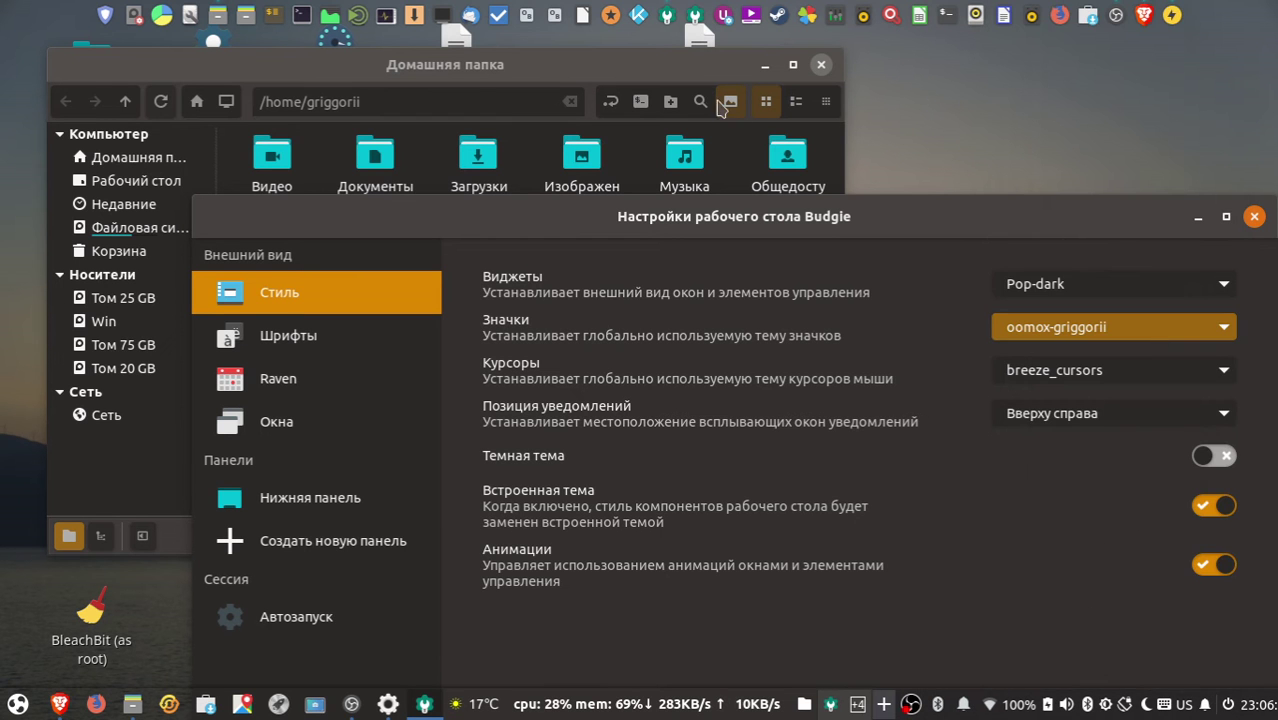
Move the home folder window around the desktop to examine the new icon theme's folders and panel icons.
{"action": "left_click_drag", "start_coordinate": [631, 61], "coordinate": [701, 70]}
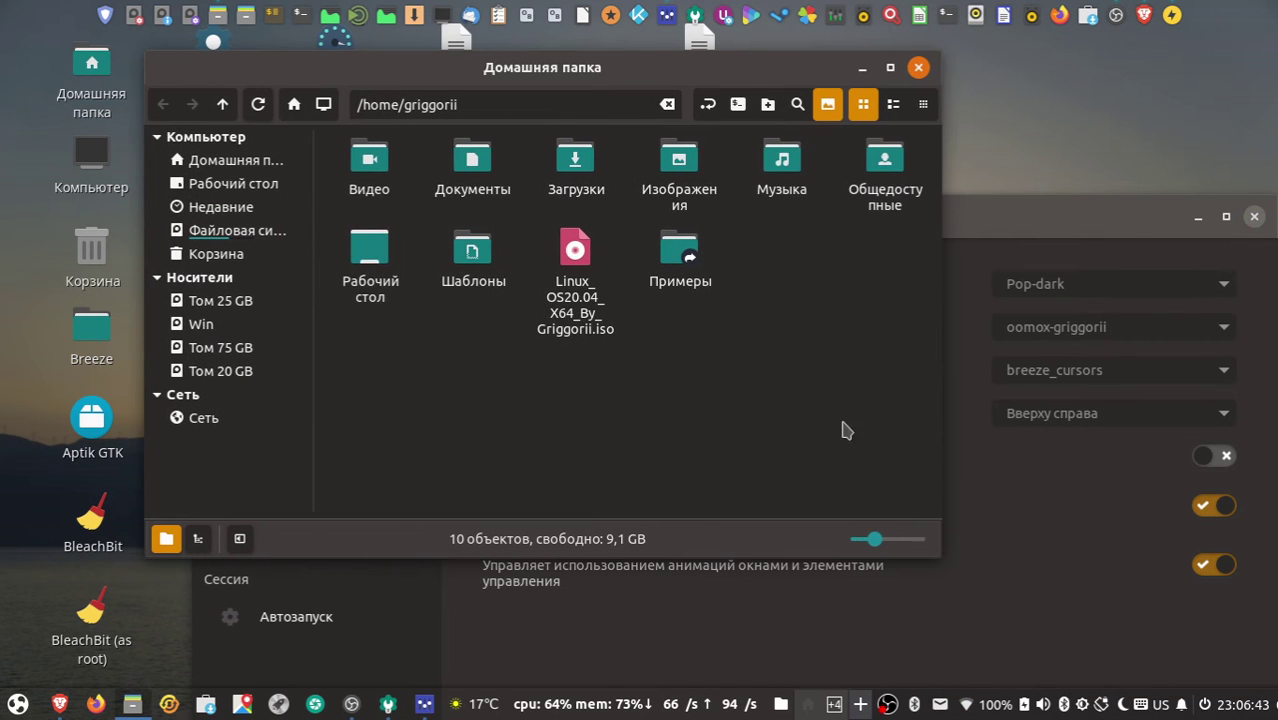
{"action": "mouse_move", "coordinate": [875, 541]}
{"action": "left_mouse_down"}
{"action": "mouse_move", "coordinate": [888, 545]}
{"action": "mouse_move", "coordinate": [872, 541]}
{"action": "left_mouse_up"}
{"action": "left_click_drag", "start_coordinate": [698, 82], "coordinate": [764, 140]}
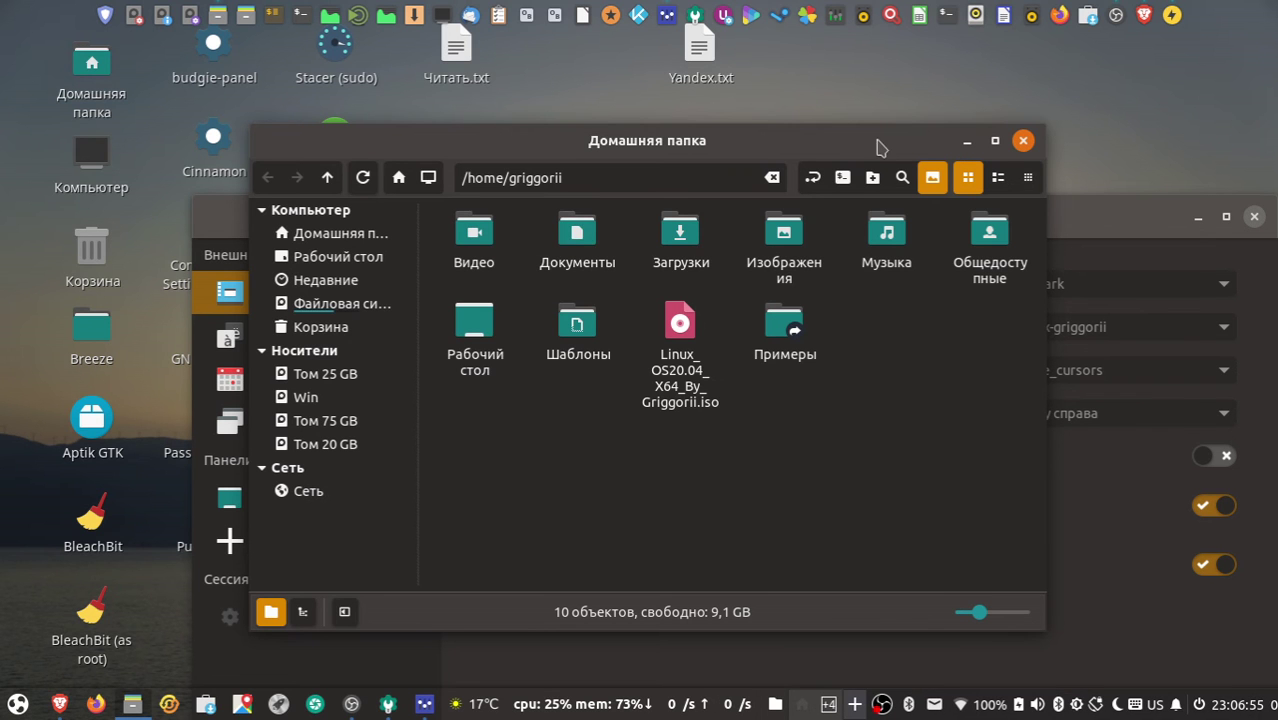
{"action": "left_click_drag", "start_coordinate": [892, 152], "coordinate": [622, 94]}
Set the Значки theme to oomox-griggorii-kde and bring the home folder window forward.
{"action": "left_click", "coordinate": [1085, 330]}
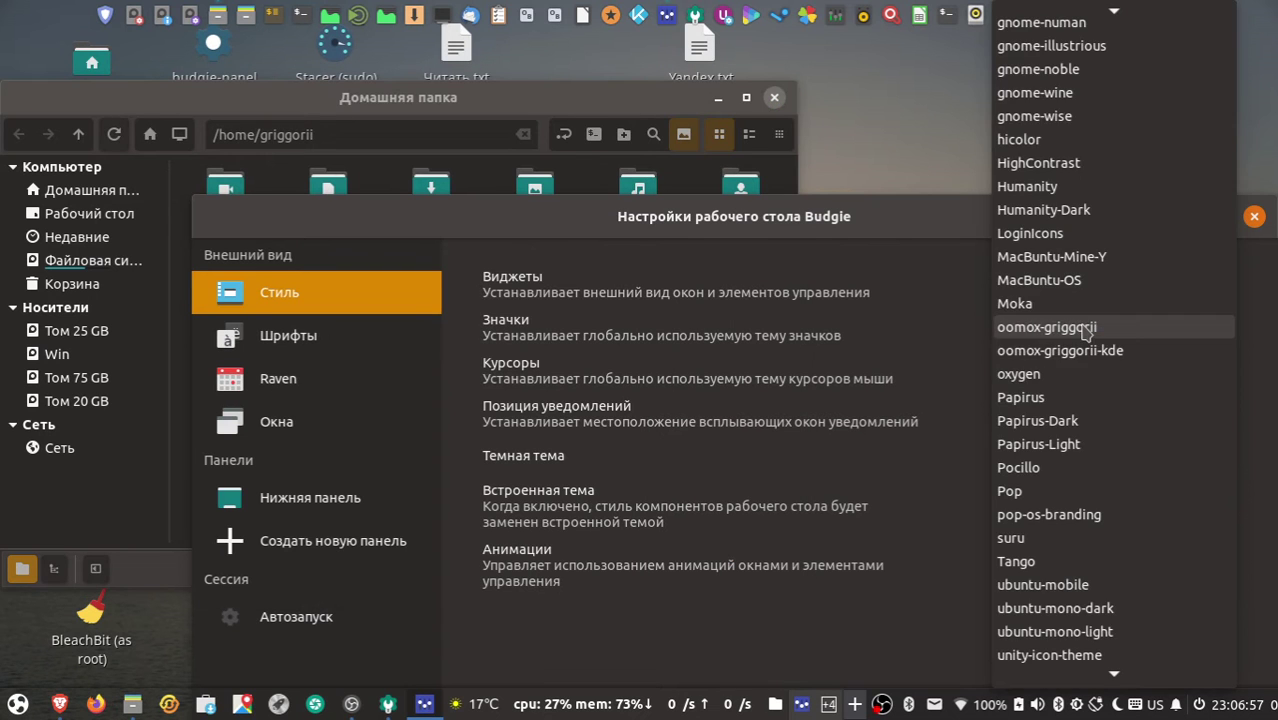
{"action": "left_click", "coordinate": [1070, 350]}
{"action": "left_click", "coordinate": [658, 105]}
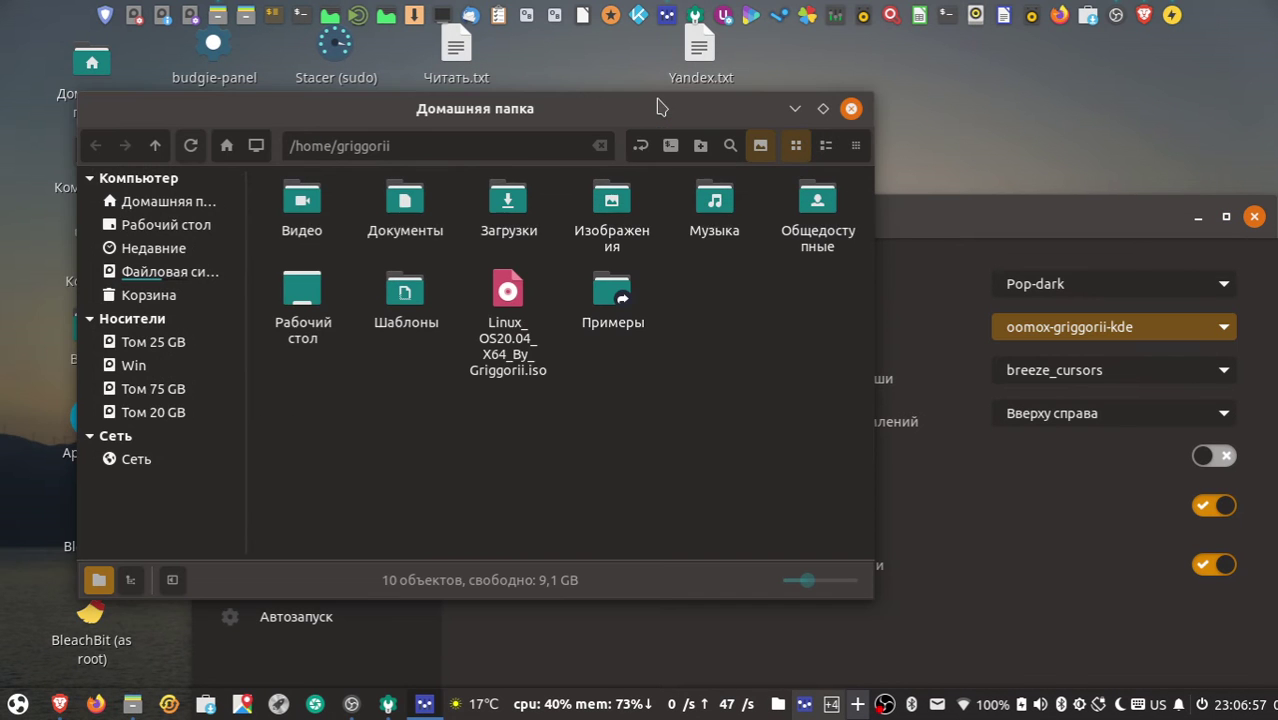
Maximize and restore the home folder window twice to examine its window controls and icons.
{"action": "left_click", "coordinate": [823, 108]}
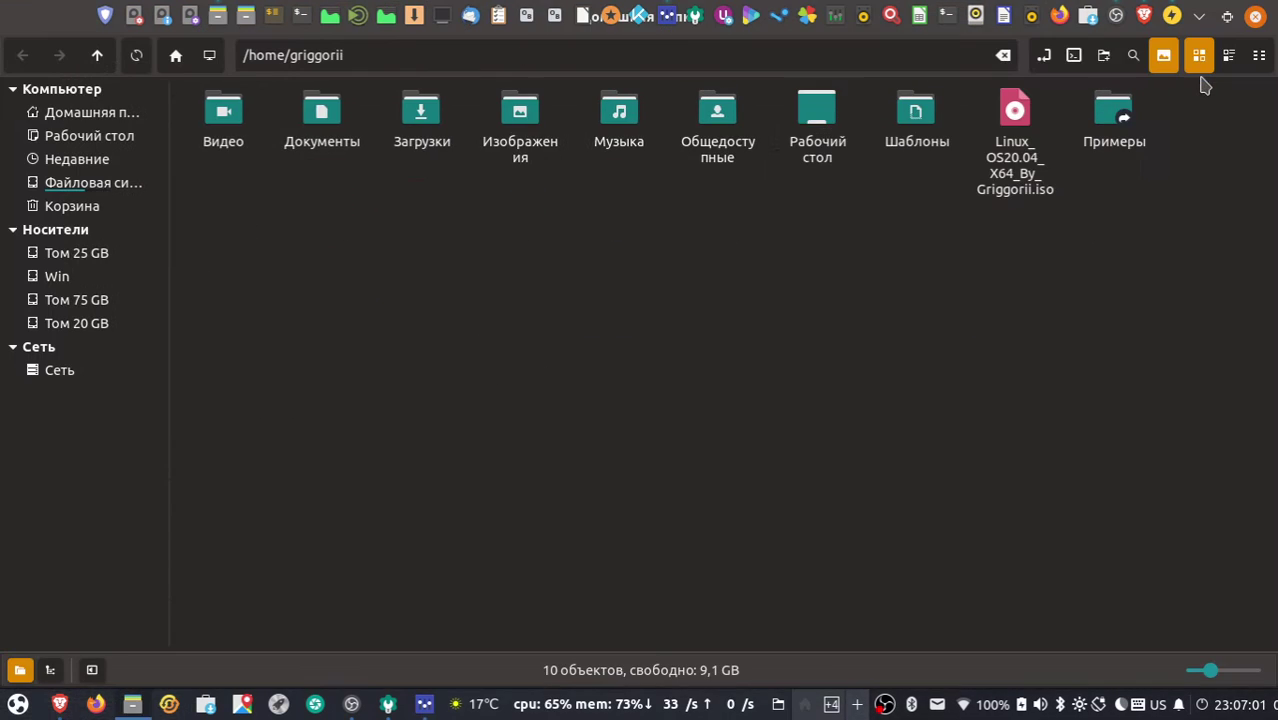
{"action": "left_click", "coordinate": [1224, 17]}
{"action": "left_click_drag", "start_coordinate": [650, 106], "coordinate": [756, 150]}
{"action": "left_click", "coordinate": [929, 151]}
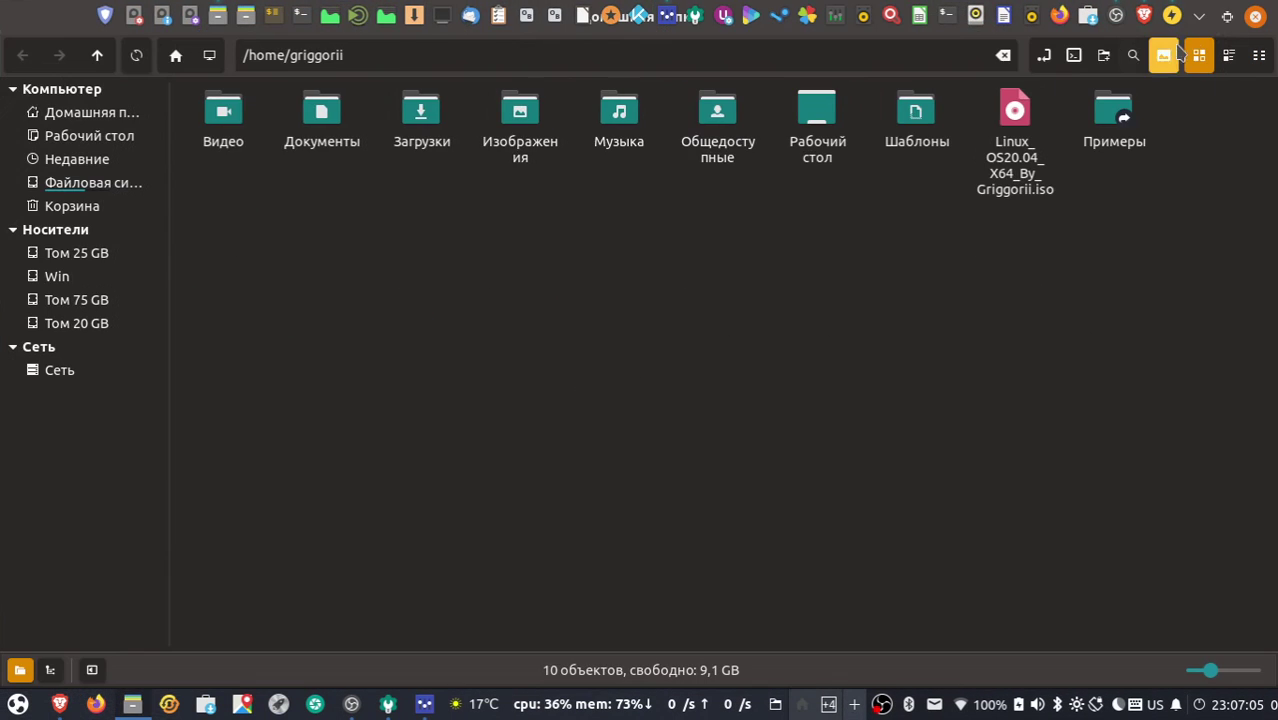
{"action": "left_click", "coordinate": [1224, 17]}
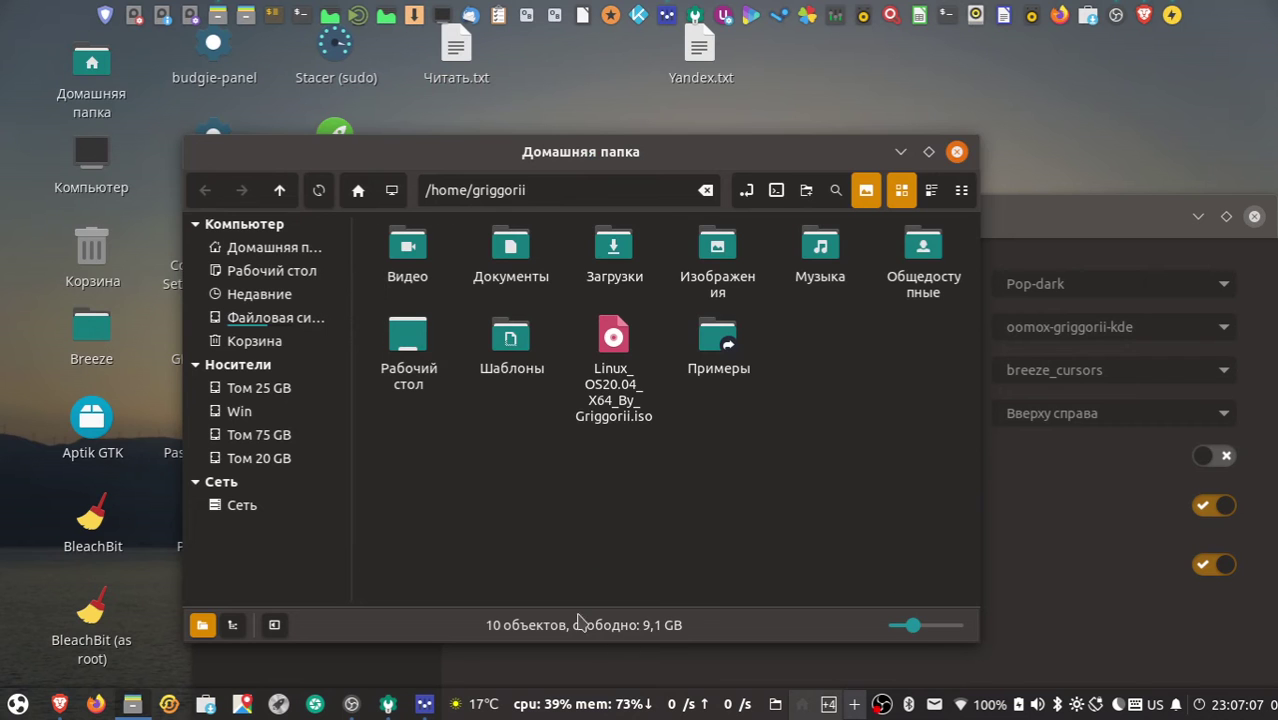
Arrange the Budgie settings, system settings and home folder windows so that parts of all three are visible.
{"action": "left_click", "coordinate": [430, 709]}
{"action": "left_click_drag", "start_coordinate": [894, 213], "coordinate": [379, 251]}
{"action": "left_click_drag", "start_coordinate": [1041, 357], "coordinate": [1130, 87]}
{"action": "left_click_drag", "start_coordinate": [294, 154], "coordinate": [591, 227]}
{"action": "left_click_drag", "start_coordinate": [240, 247], "coordinate": [240, 174]}
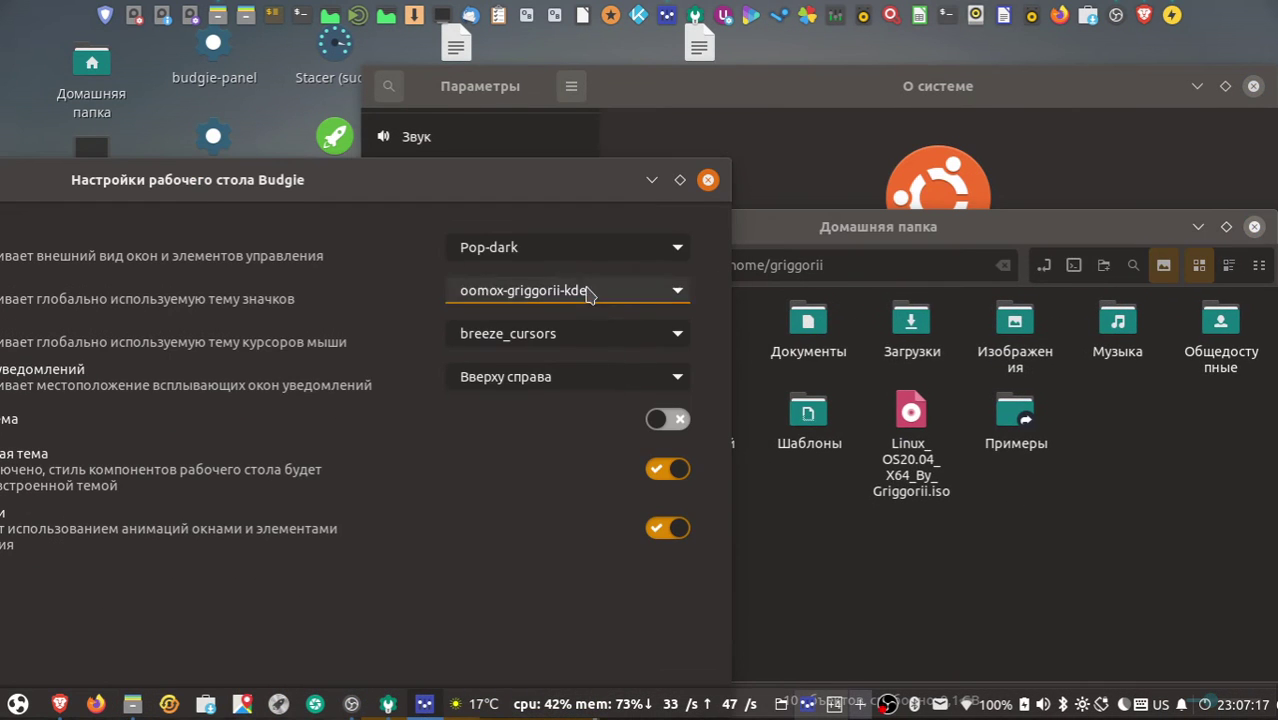
Set the Значки theme to oomox-griggorii and move the Budgie settings window fully into view.
{"action": "left_click", "coordinate": [637, 290]}
{"action": "left_click", "coordinate": [636, 268]}
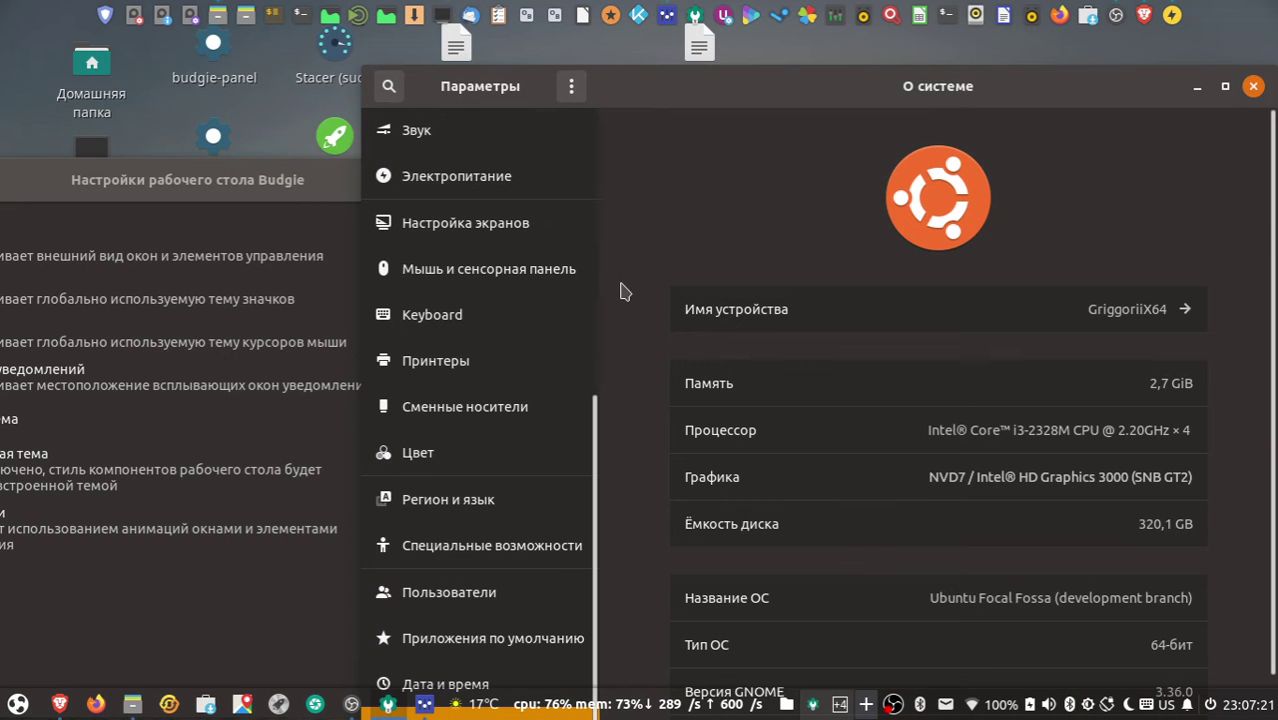
{"action": "left_click", "coordinate": [312, 199]}
{"action": "left_click_drag", "start_coordinate": [528, 189], "coordinate": [937, 191]}
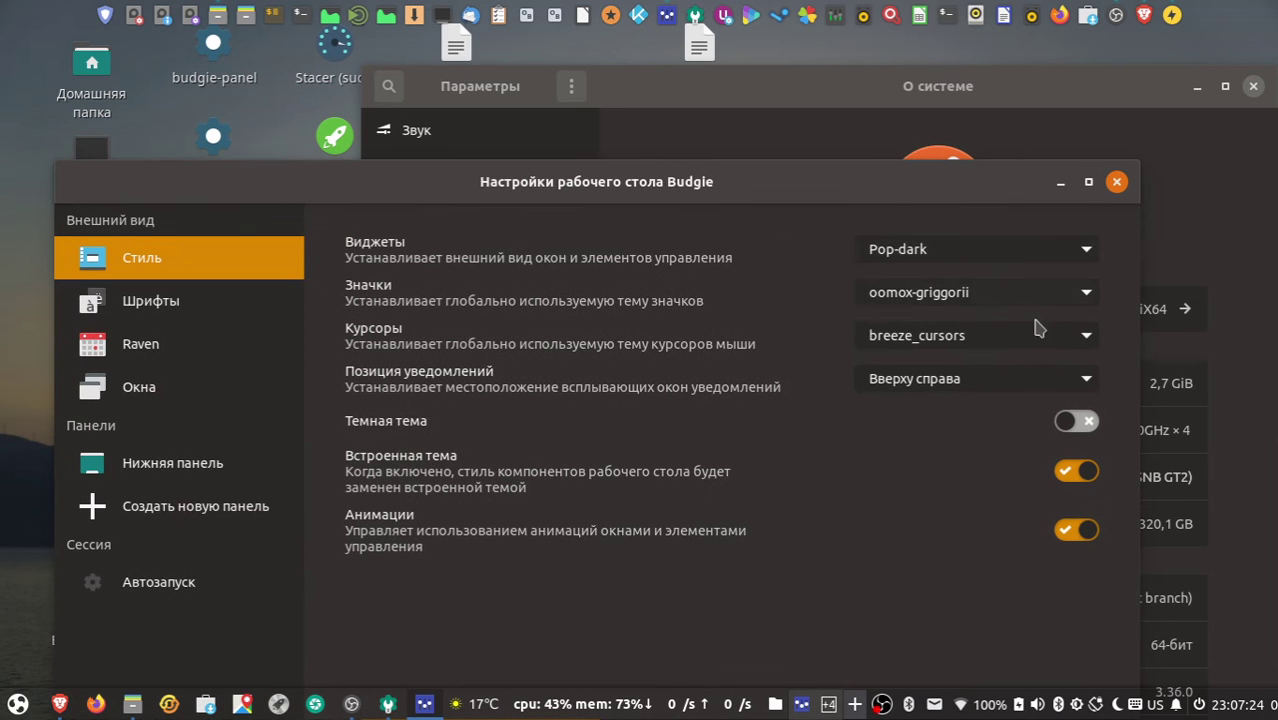
Set the Виджеты theme to Pop-dark-2 and move the system settings window clear of the home folder.
{"action": "left_click", "coordinate": [1030, 256]}
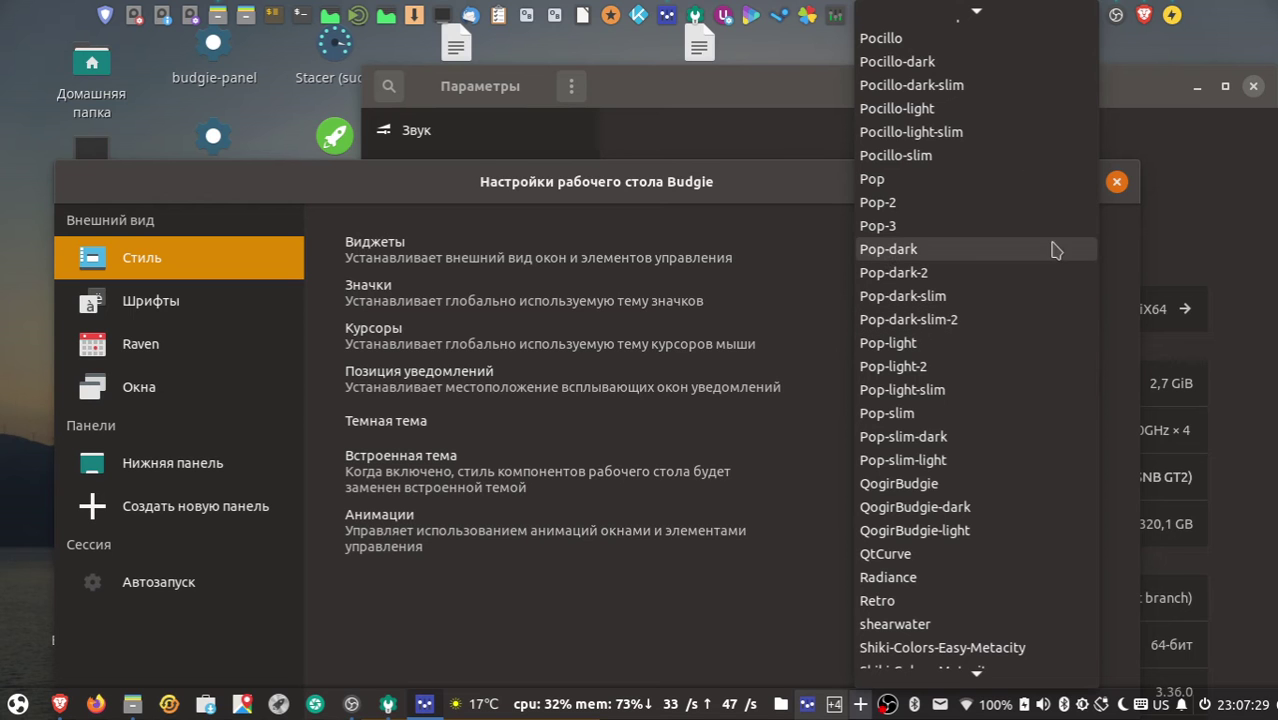
{"action": "scroll", "coordinate": [1044, 250], "scroll_direction": "up", "scroll_amount": 1}
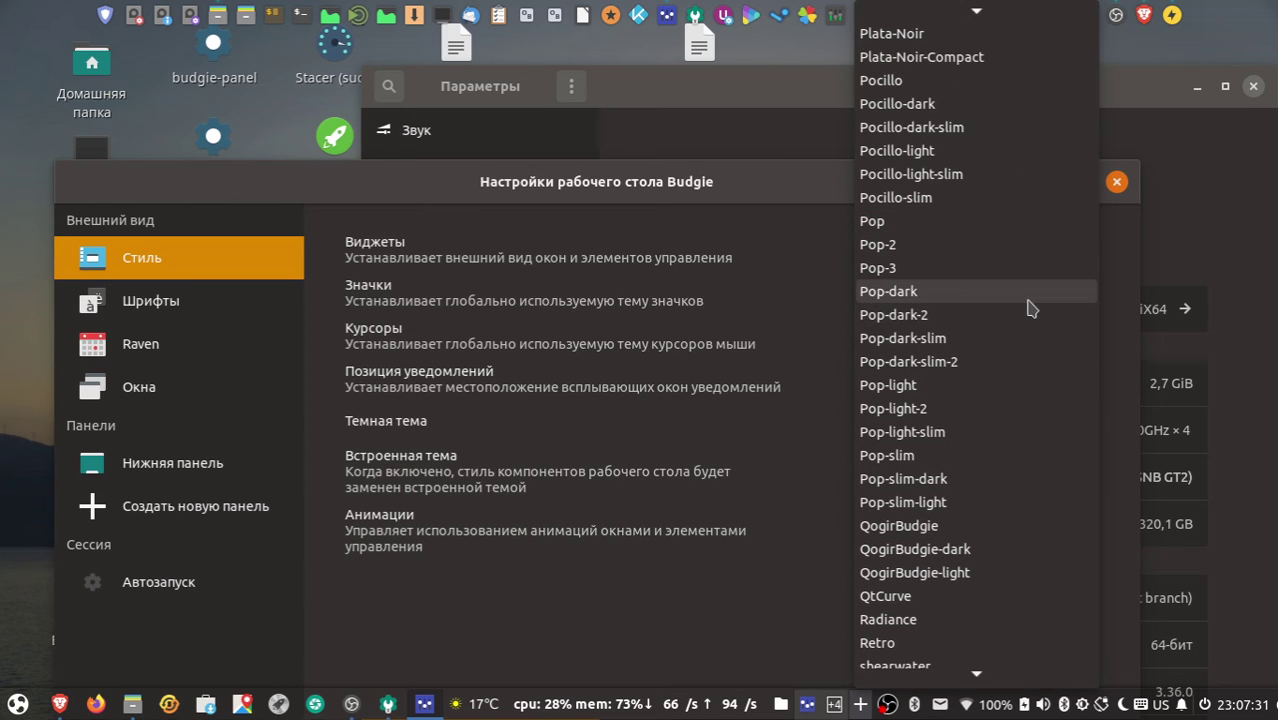
{"action": "left_click", "coordinate": [1030, 291]}
{"action": "left_click_drag", "start_coordinate": [983, 188], "coordinate": [804, 80]}
{"action": "left_click", "coordinate": [809, 154]}
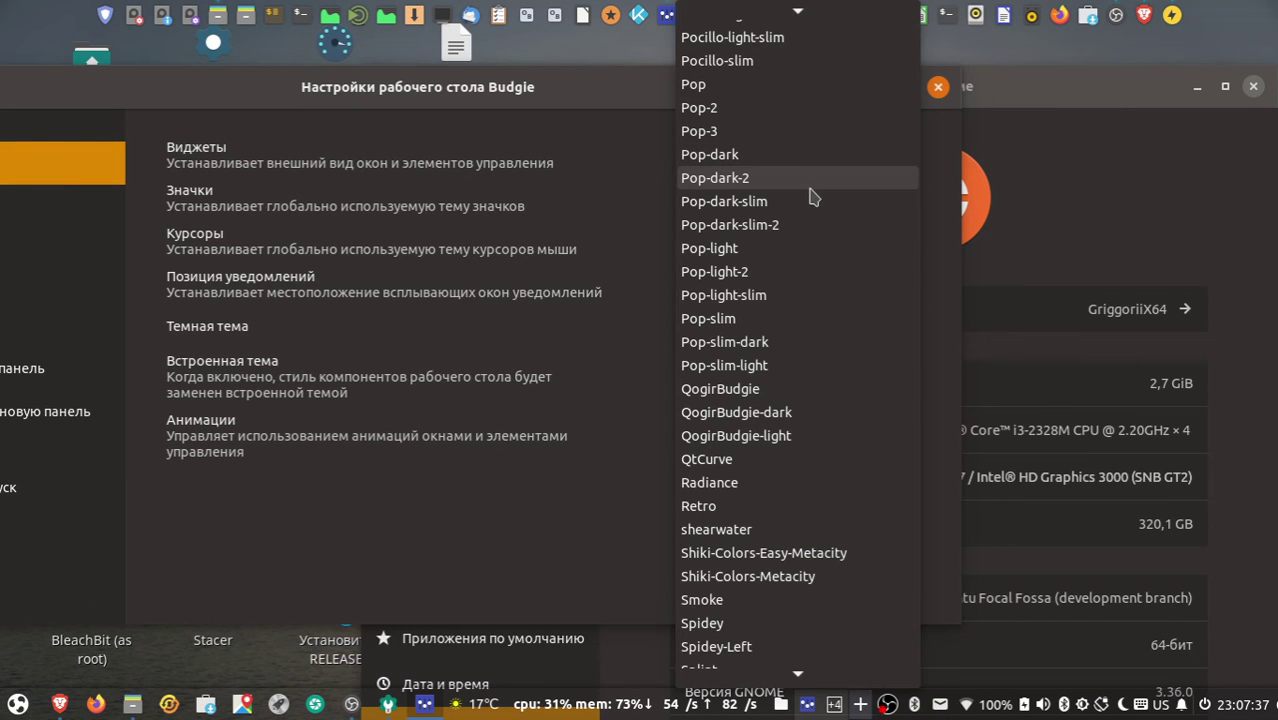
{"action": "key", "text": "Escape"}
{"action": "key", "text": "Down"}
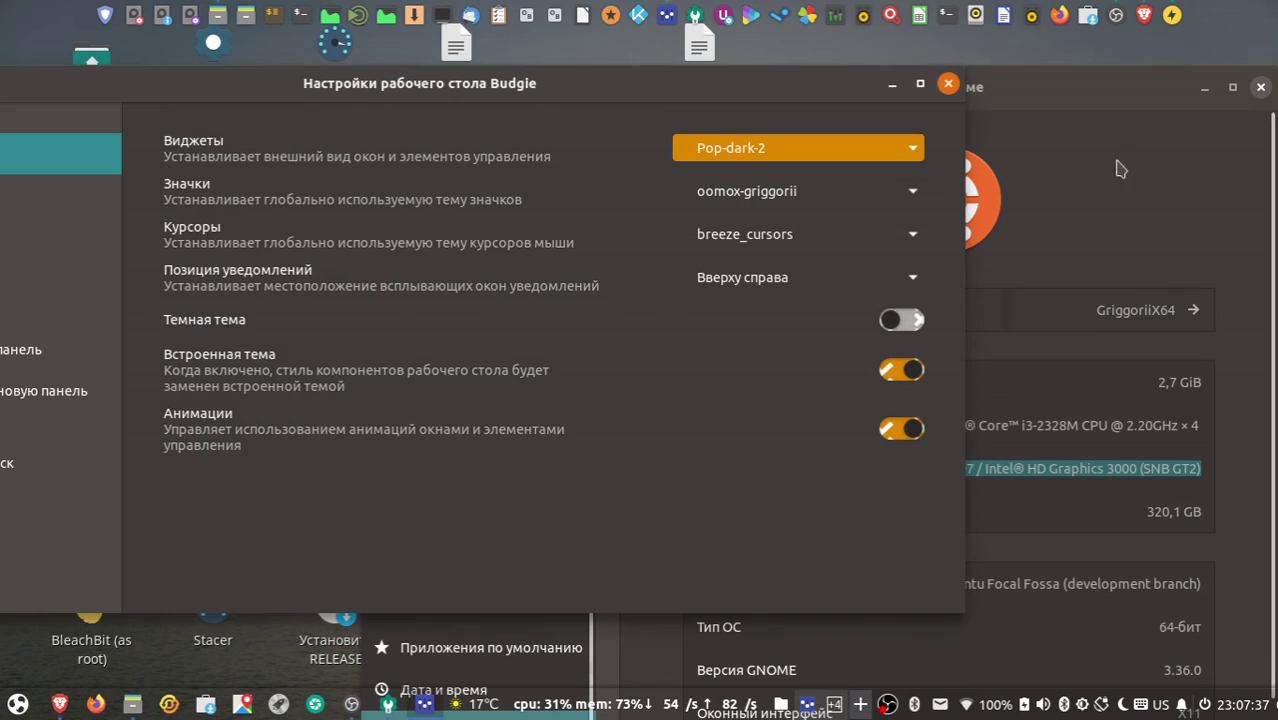
{"action": "left_click_drag", "start_coordinate": [1120, 85], "coordinate": [840, 88]}
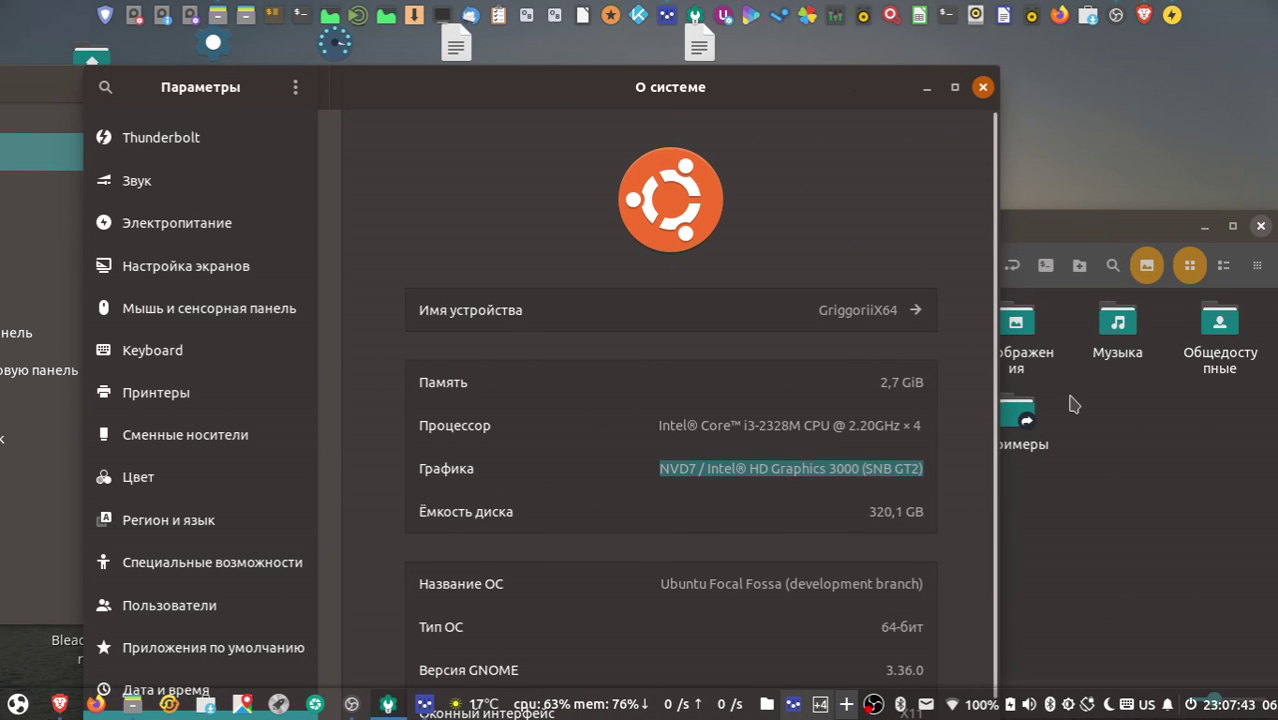
Turn off Встроенная тема in the Budgie style settings and show the applets in the Raven sidebar.
{"action": "key", "text": "super+n"}
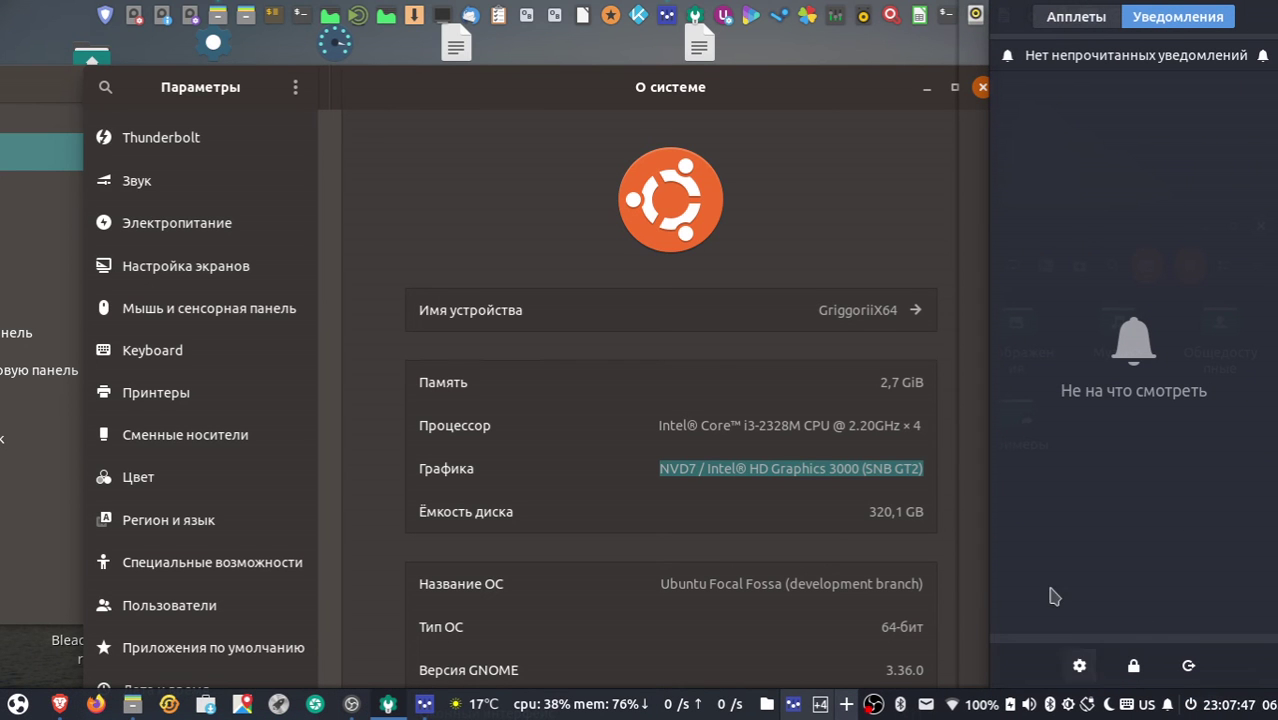
{"action": "left_click", "coordinate": [64, 91]}
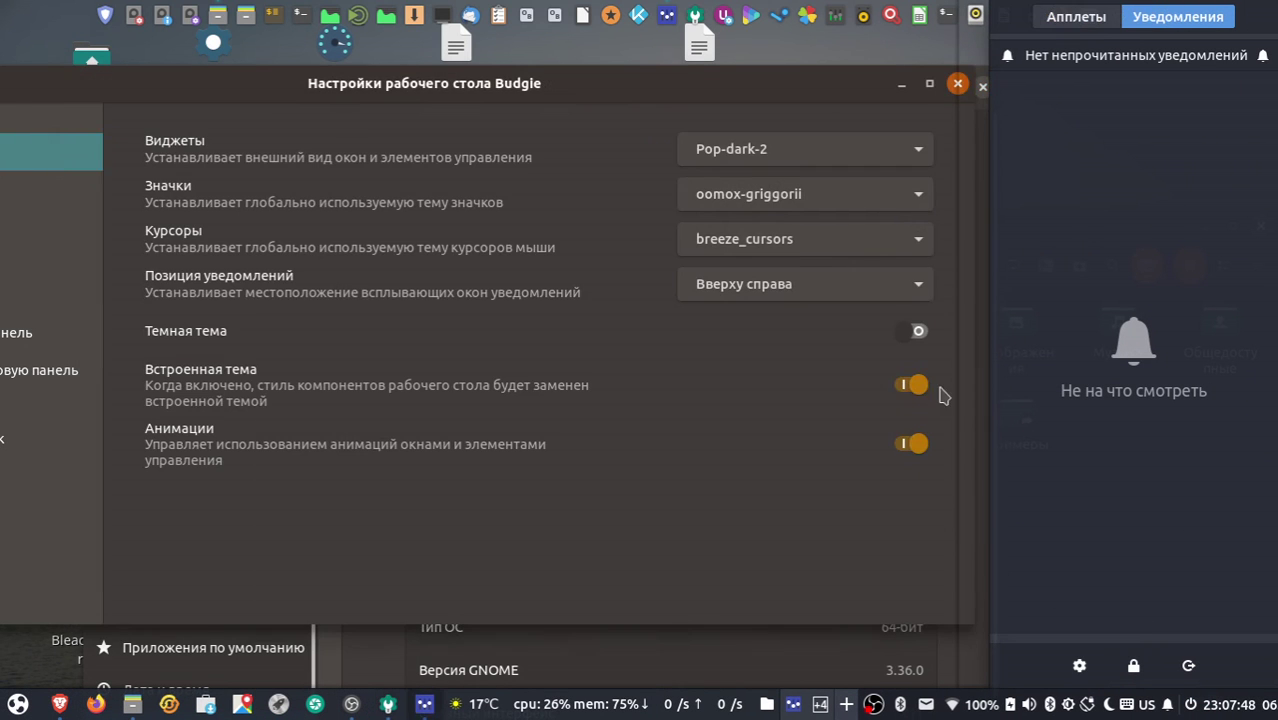
{"action": "left_click", "coordinate": [911, 384]}
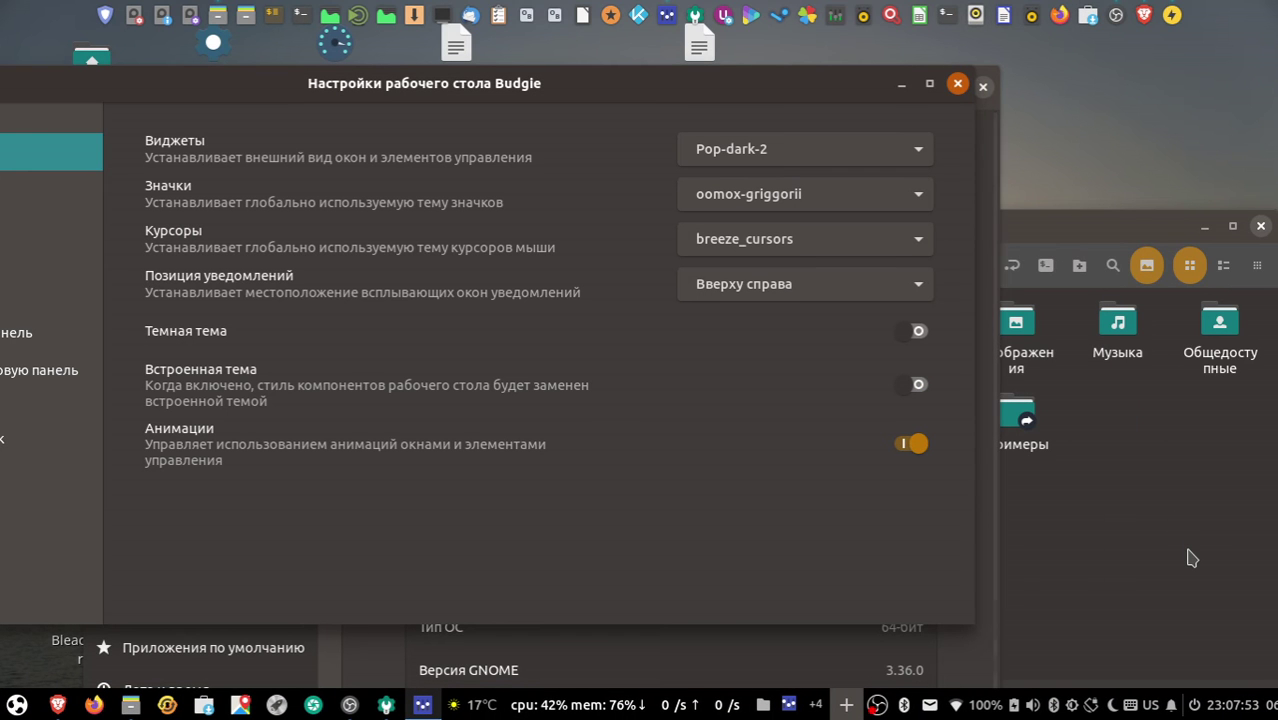
{"action": "left_click", "coordinate": [1252, 692]}
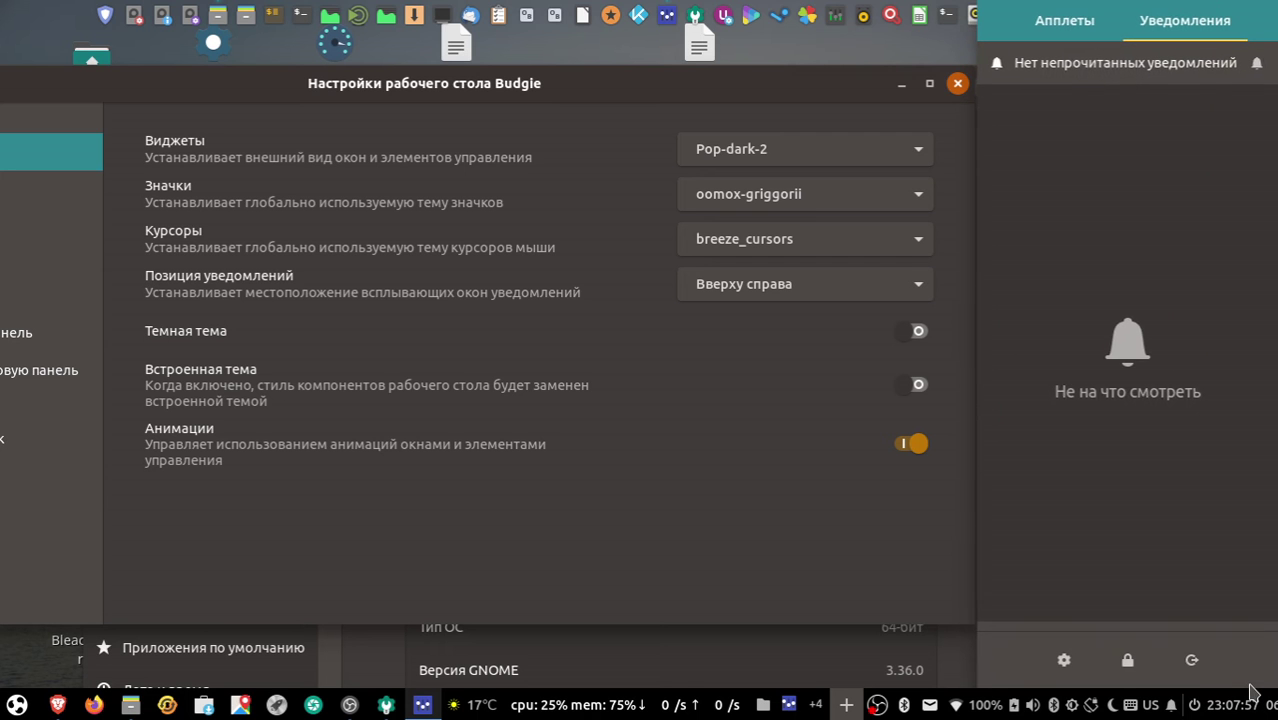
{"action": "left_click", "coordinate": [1063, 20]}
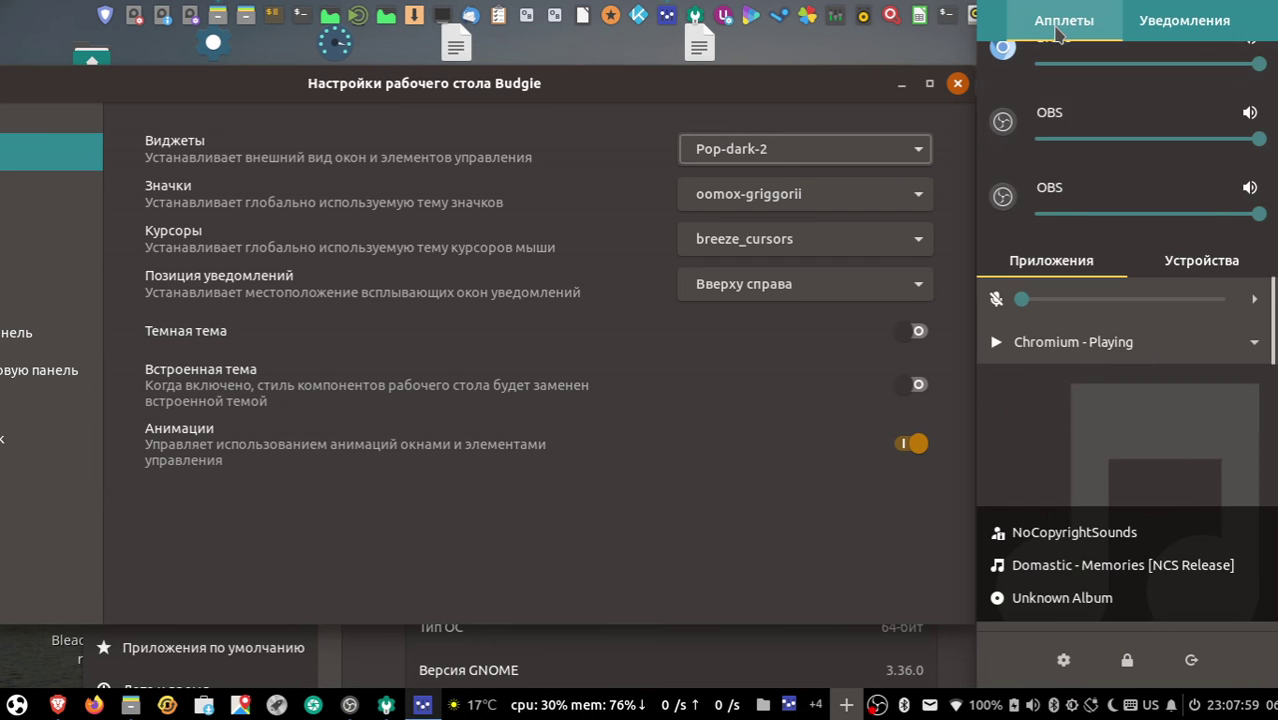
Close the Raven sidebar, bring the Budgie settings window fully clear, and set the Виджеты theme to oomox-griggorii_theme.
{"action": "left_click_drag", "start_coordinate": [1276, 339], "coordinate": [1247, 462]}
{"action": "left_click", "coordinate": [1234, 717]}
{"action": "left_click_drag", "start_coordinate": [722, 92], "coordinate": [810, 122]}
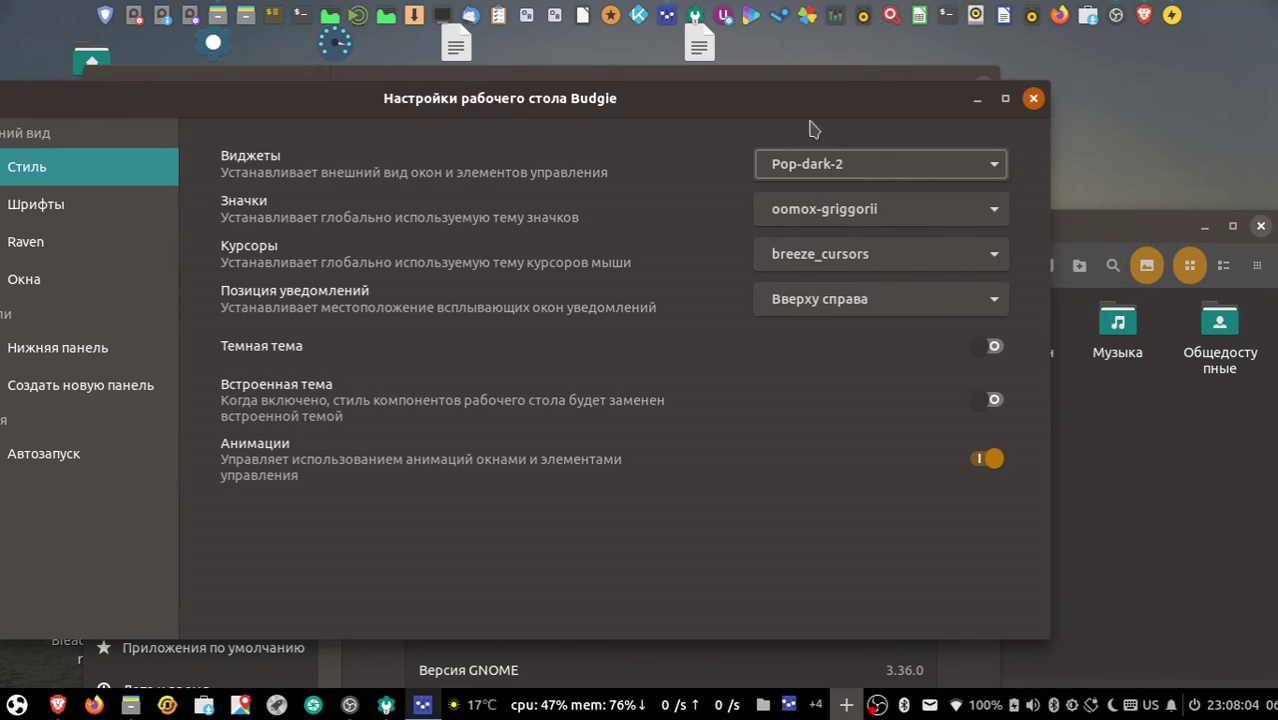
{"action": "left_click", "coordinate": [847, 167]}
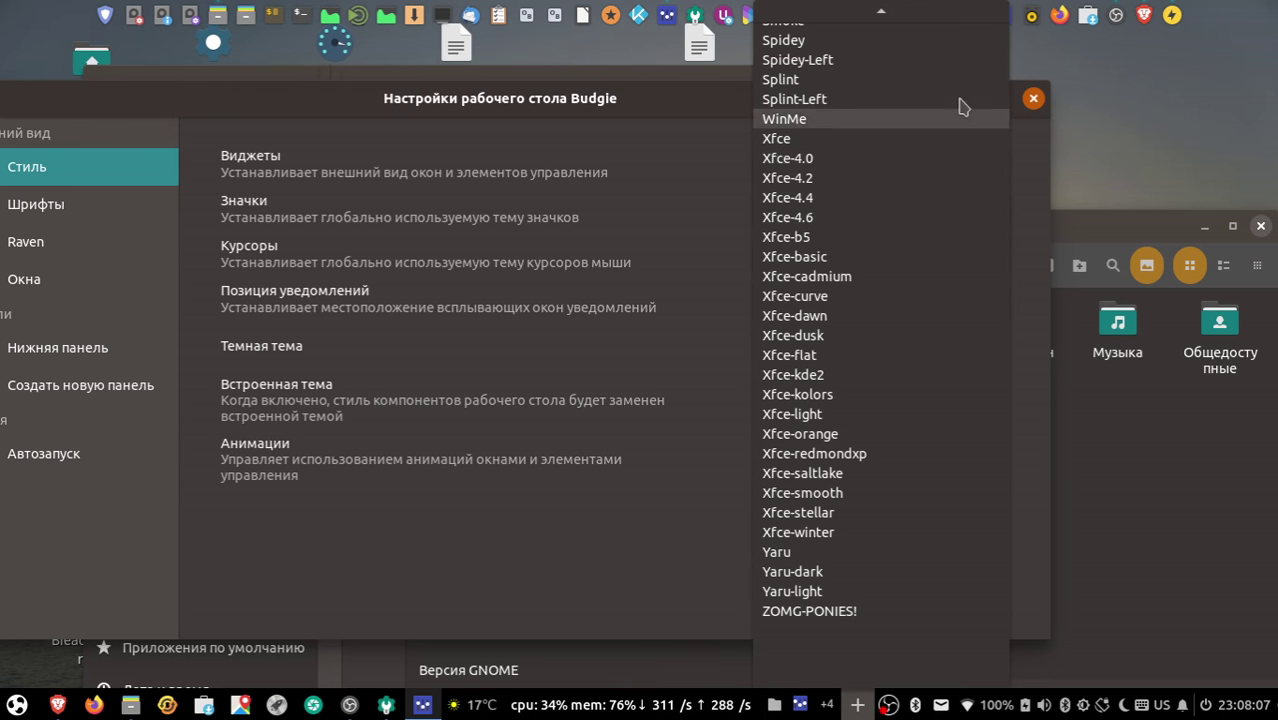
{"action": "scroll", "coordinate": [953, 100], "scroll_direction": "up", "scroll_amount": 8}
{"action": "scroll", "coordinate": [915, 97], "scroll_direction": "up", "scroll_amount": 10}
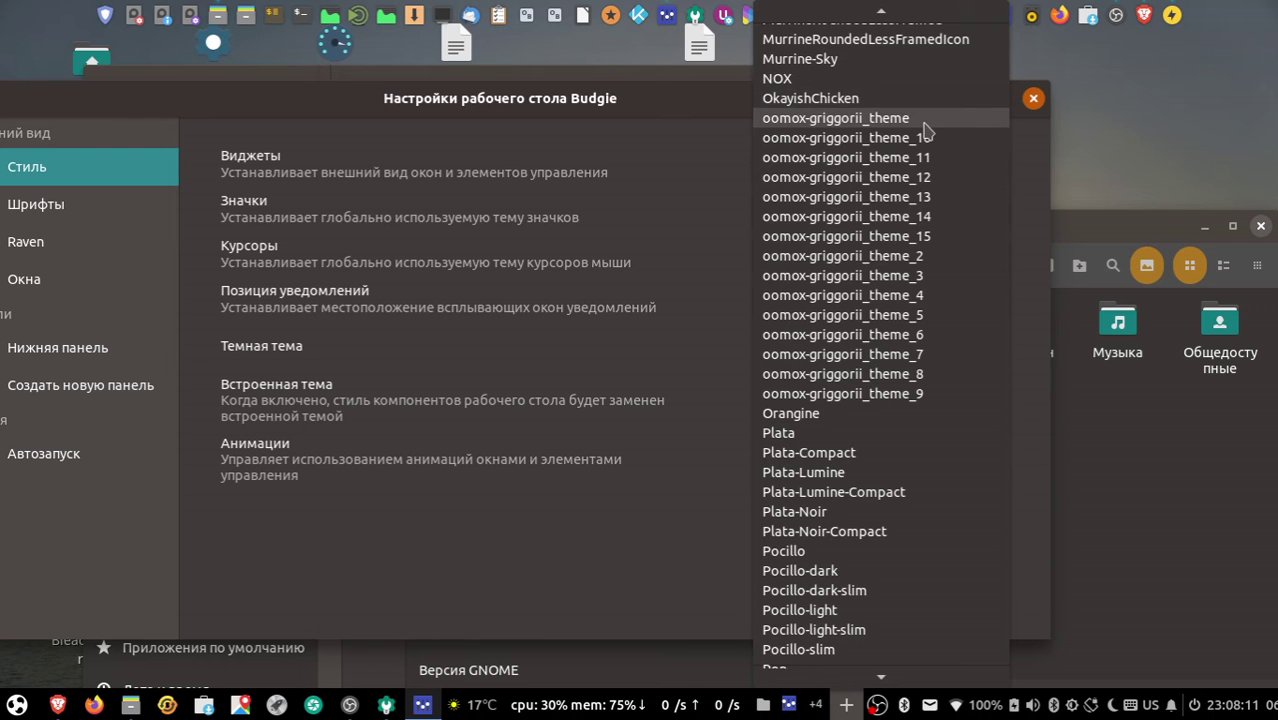
{"action": "key", "text": "Escape"}
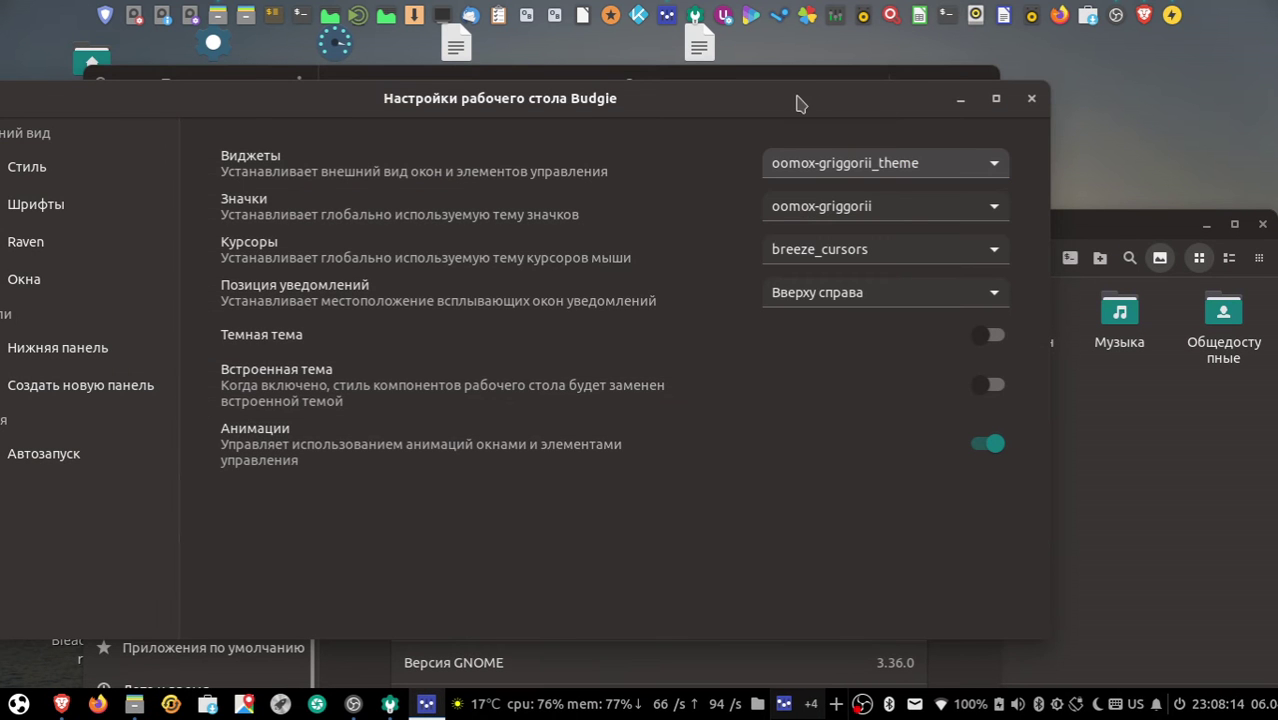
Rearrange the Budgie settings, system settings and home folder windows, placing the home folder near the upper left of the desktop.
{"action": "left_click_drag", "start_coordinate": [800, 104], "coordinate": [802, 42]}
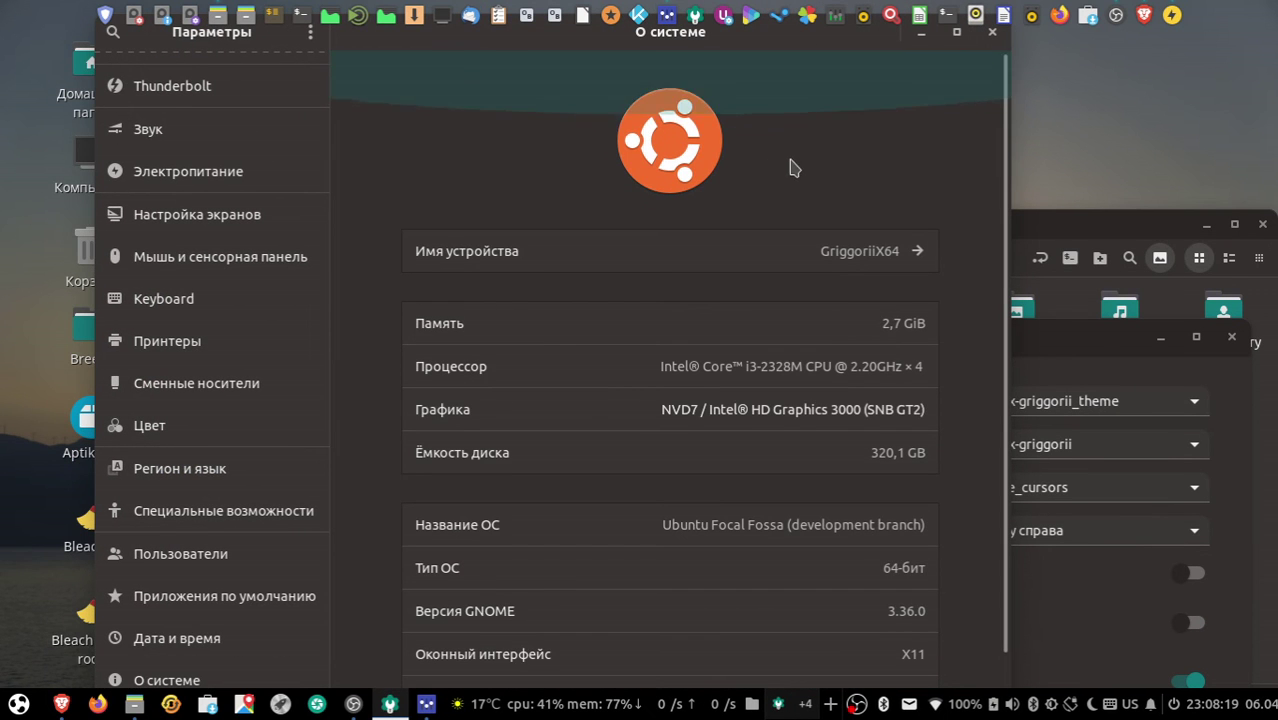
{"action": "left_click_drag", "start_coordinate": [730, 51], "coordinate": [441, 499]}
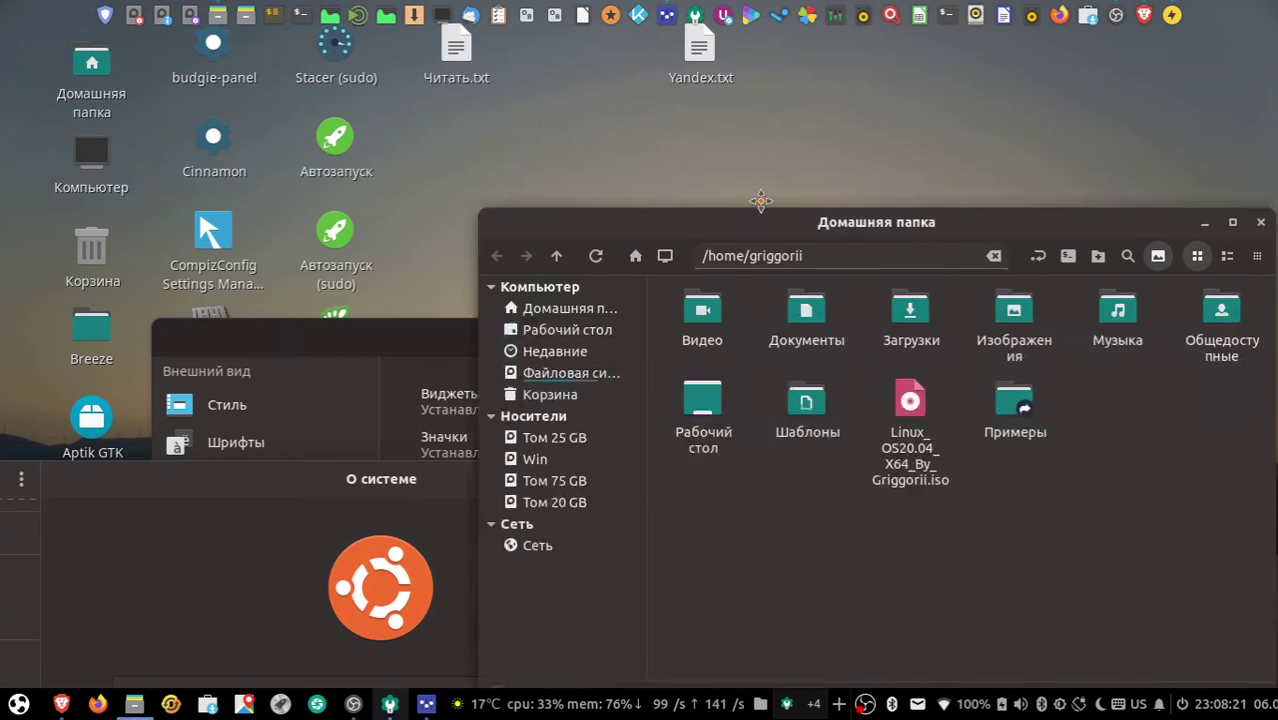
{"action": "double_click", "coordinate": [88, 119]}
Open the Музыка folder from the home folder window in the Caja file manager.
{"action": "right_click", "coordinate": [668, 160]}
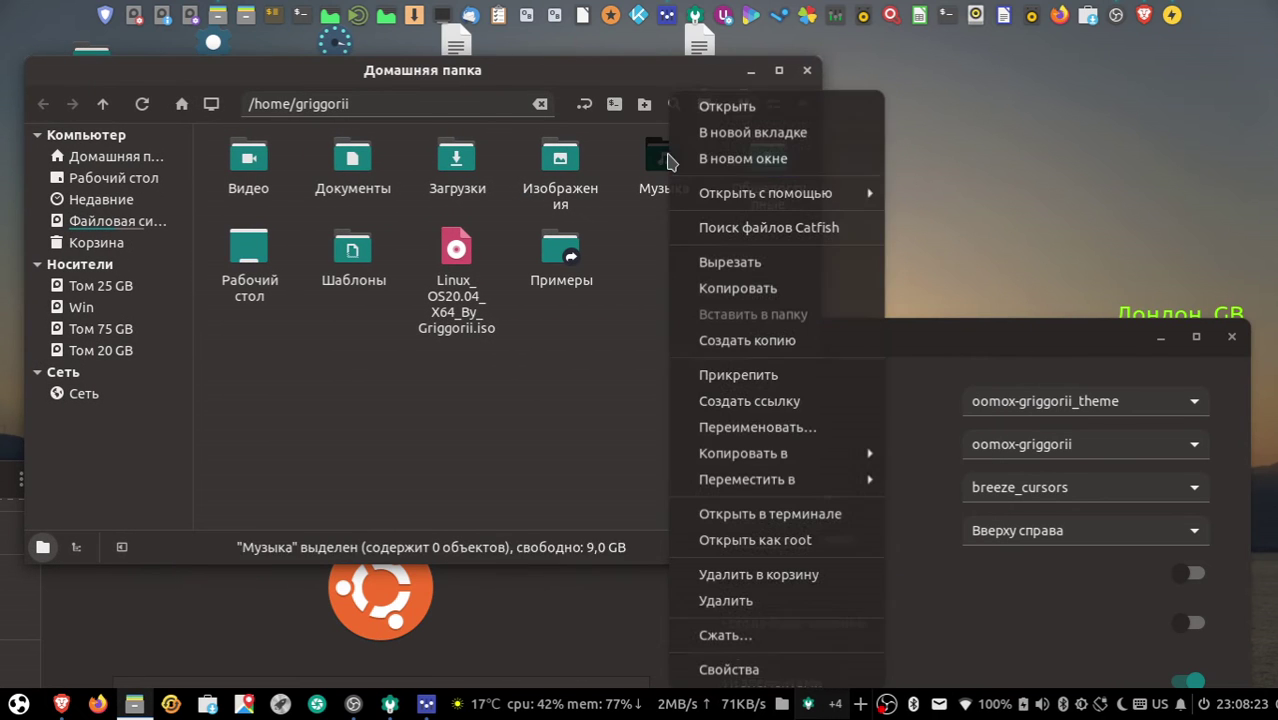
{"action": "mouse_move", "coordinate": [765, 192]}
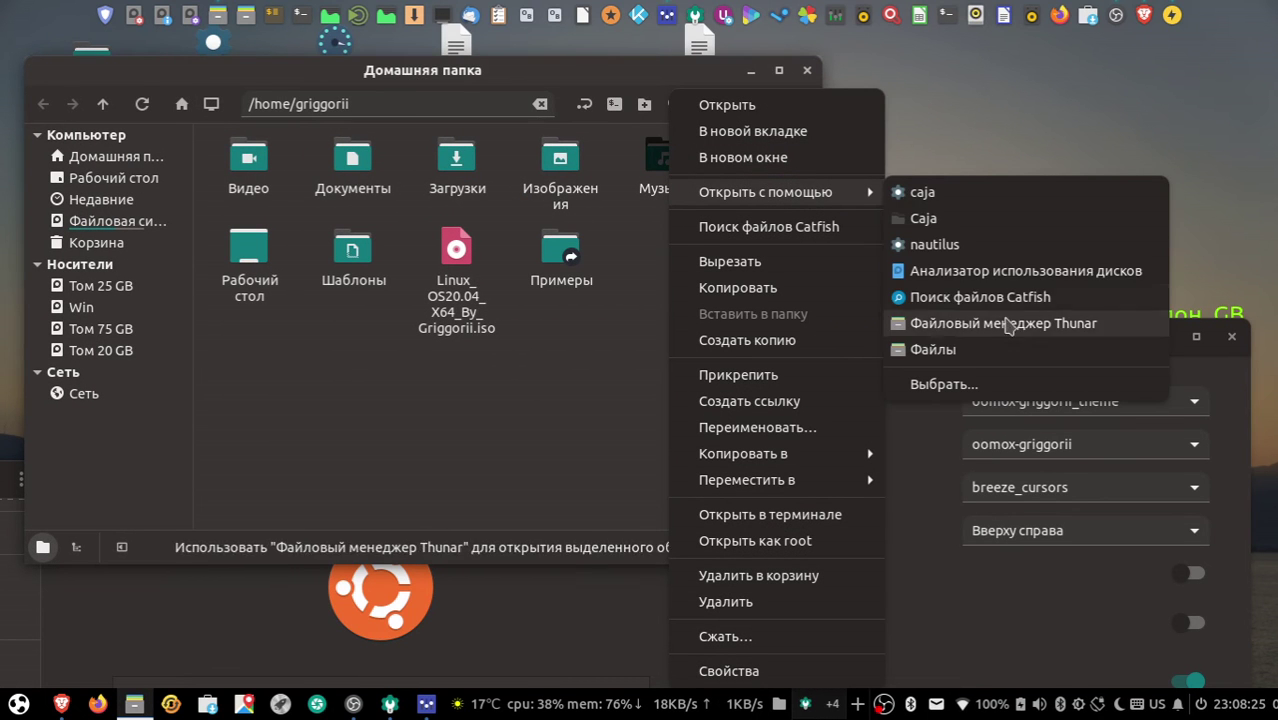
{"action": "left_click", "coordinate": [995, 240]}
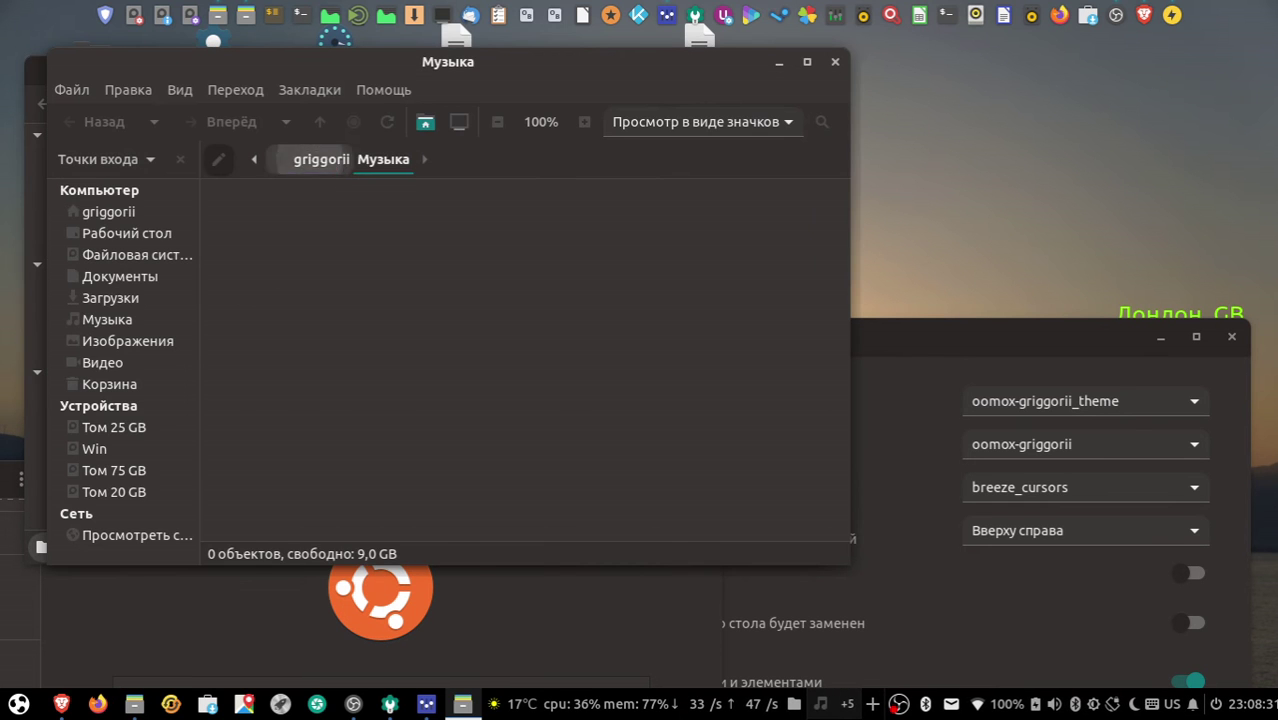
Go up to the home folder in Caja, recolour the Загрузки folder purple with Folder's Color, and uncover the other home folder window.
{"action": "left_click", "coordinate": [328, 163]}
{"action": "right_click", "coordinate": [605, 212]}
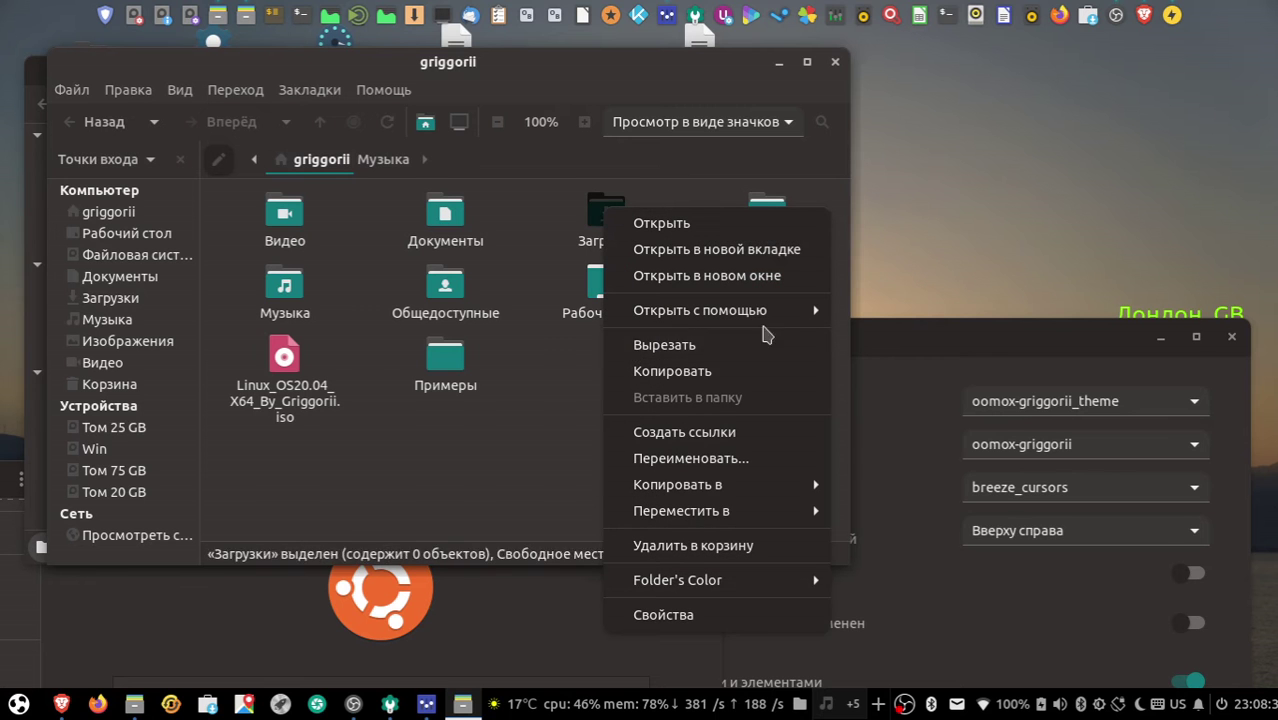
{"action": "mouse_move", "coordinate": [776, 582]}
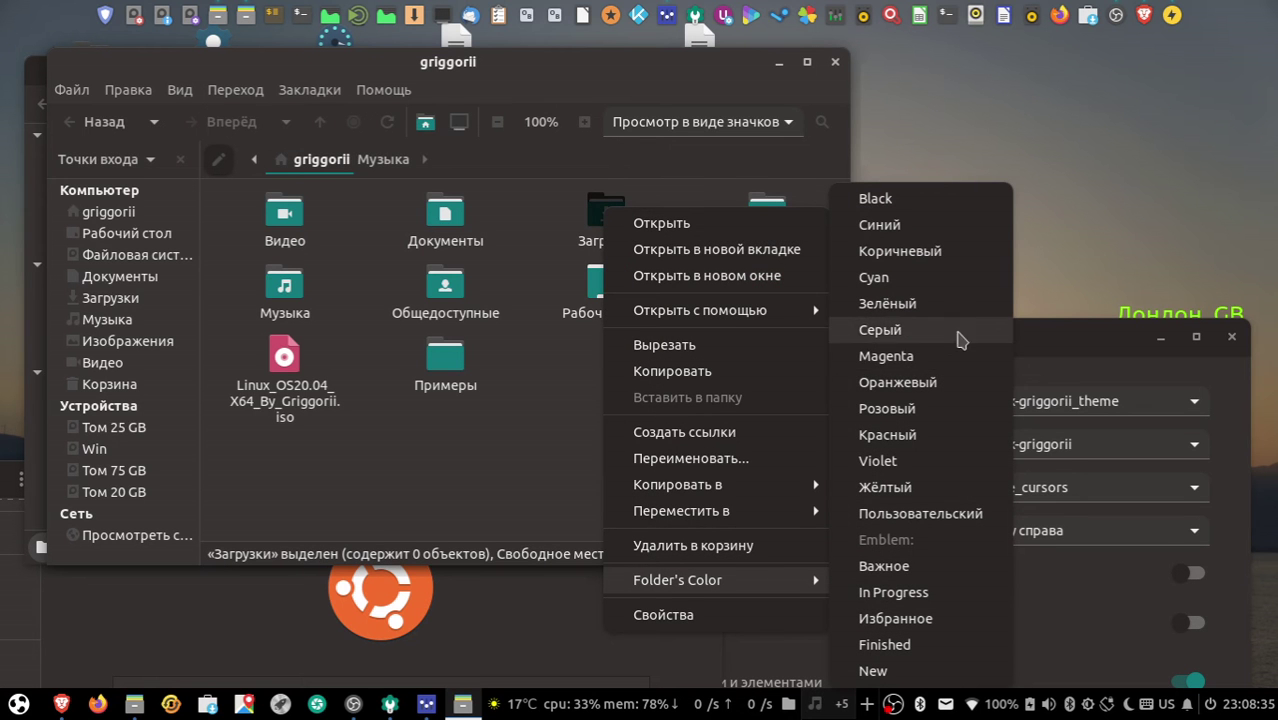
{"action": "left_click", "coordinate": [880, 225]}
{"action": "left_click_drag", "start_coordinate": [588, 79], "coordinate": [650, 457]}
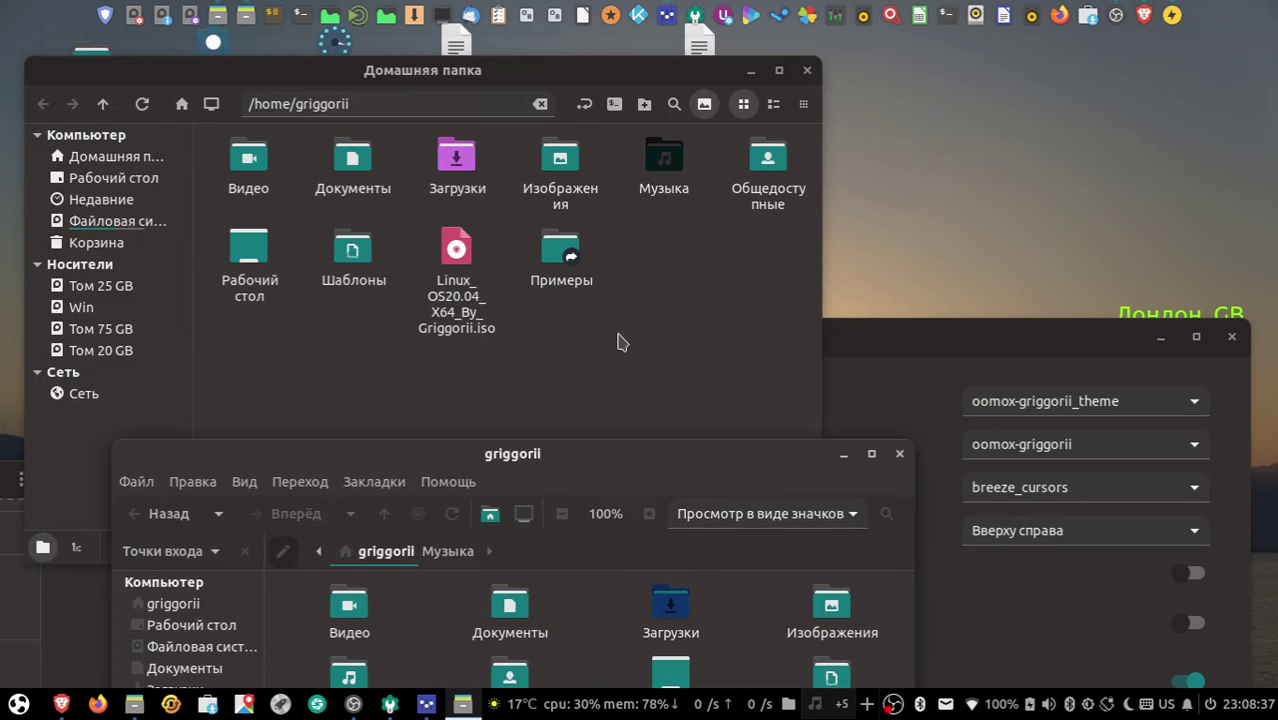
{"action": "left_click", "coordinate": [838, 488]}
{"action": "right_click", "coordinate": [460, 163]}
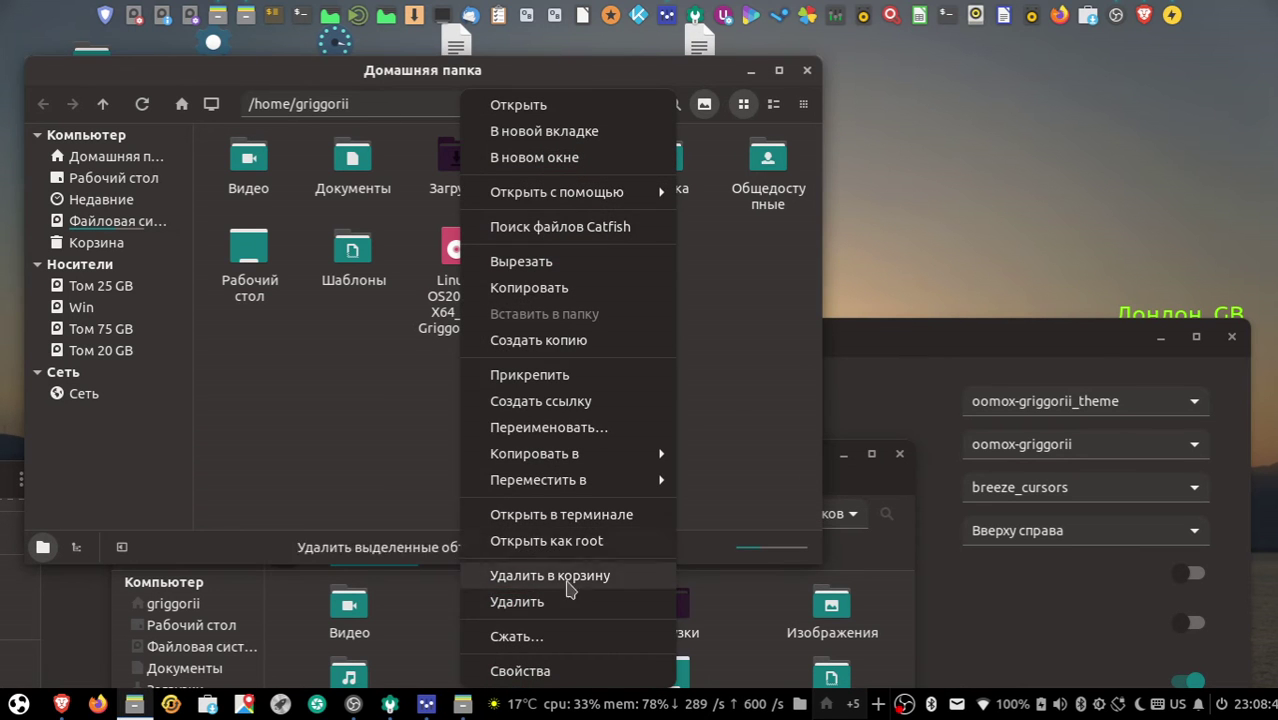
{"action": "left_click", "coordinate": [845, 502]}
{"action": "left_click", "coordinate": [735, 470]}
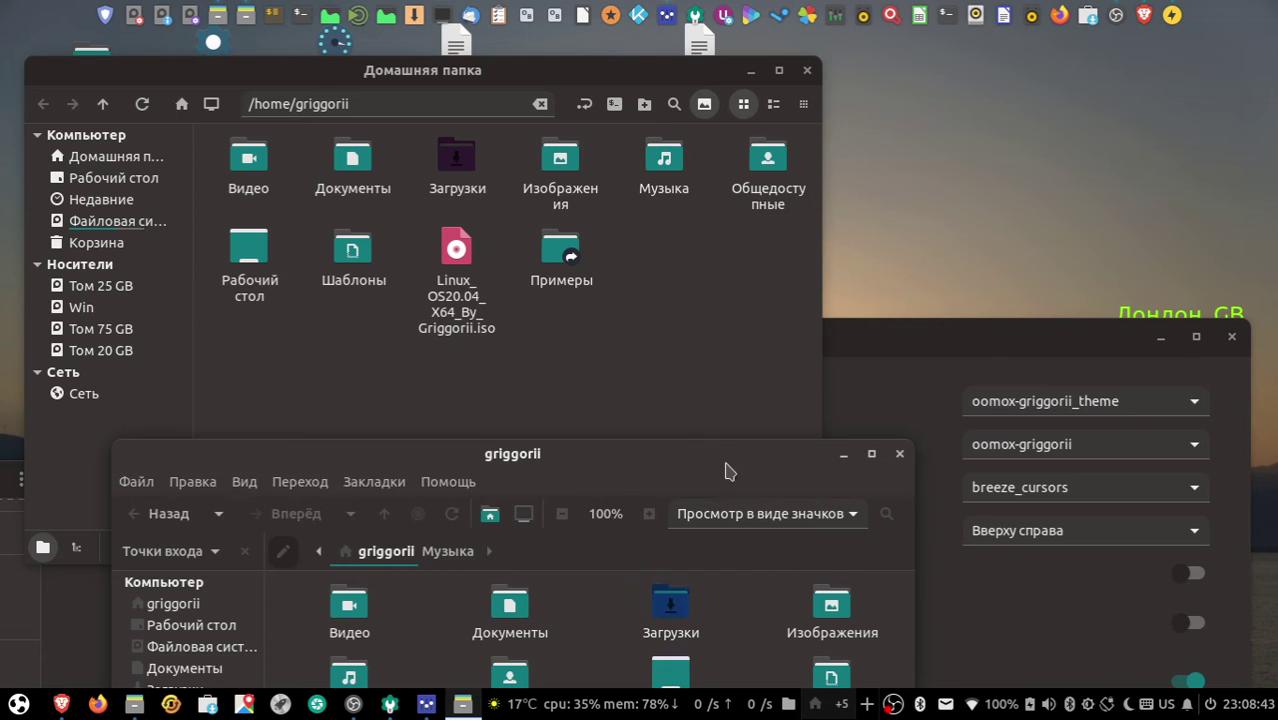
Restore the default colour of the Загрузки folder in Caja and close the Caja window.
{"action": "left_click_drag", "start_coordinate": [735, 470], "coordinate": [800, 170]}
{"action": "right_click", "coordinate": [738, 300]}
{"action": "mouse_move", "coordinate": [880, 648]}
{"action": "left_click", "coordinate": [1020, 666]}
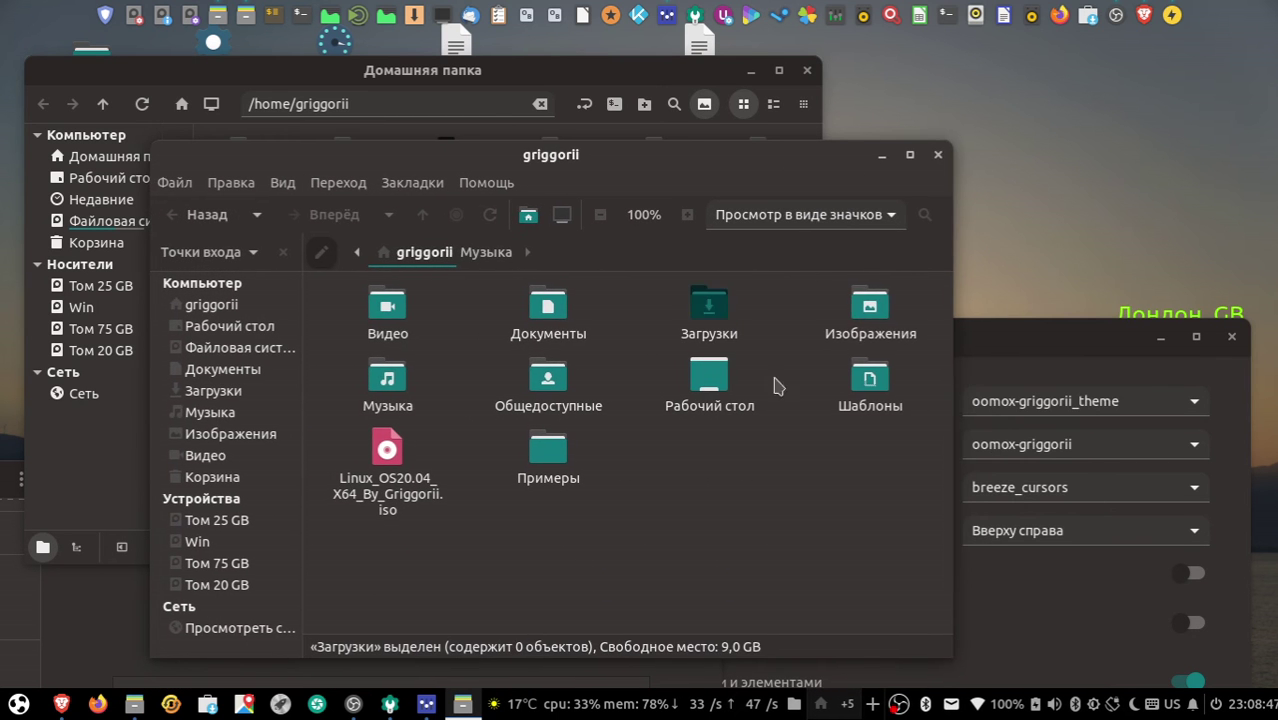
{"action": "left_click", "coordinate": [938, 155]}
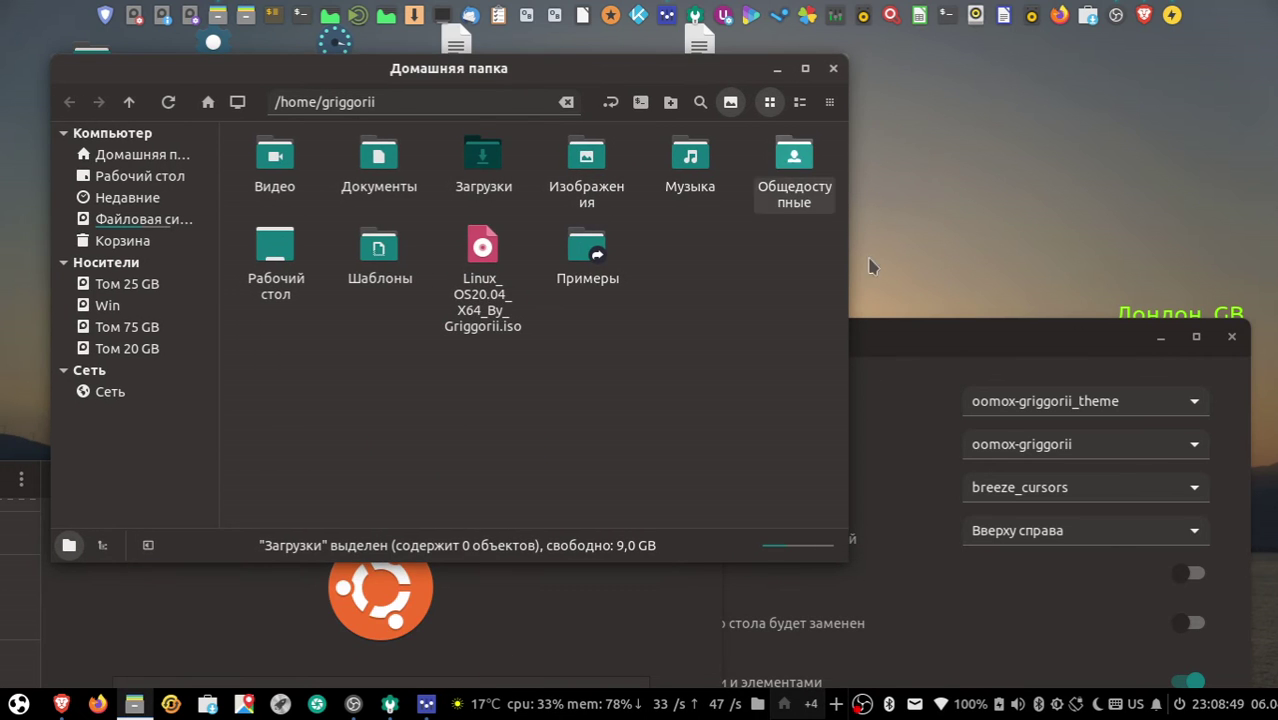
Set the Виджеты theme to oomox-griggorii_theme_10 and arrange the Budgie settings and home folder windows so both are visible.
{"action": "left_click_drag", "start_coordinate": [1040, 341], "coordinate": [925, 111]}
{"action": "left_click", "coordinate": [1076, 224]}
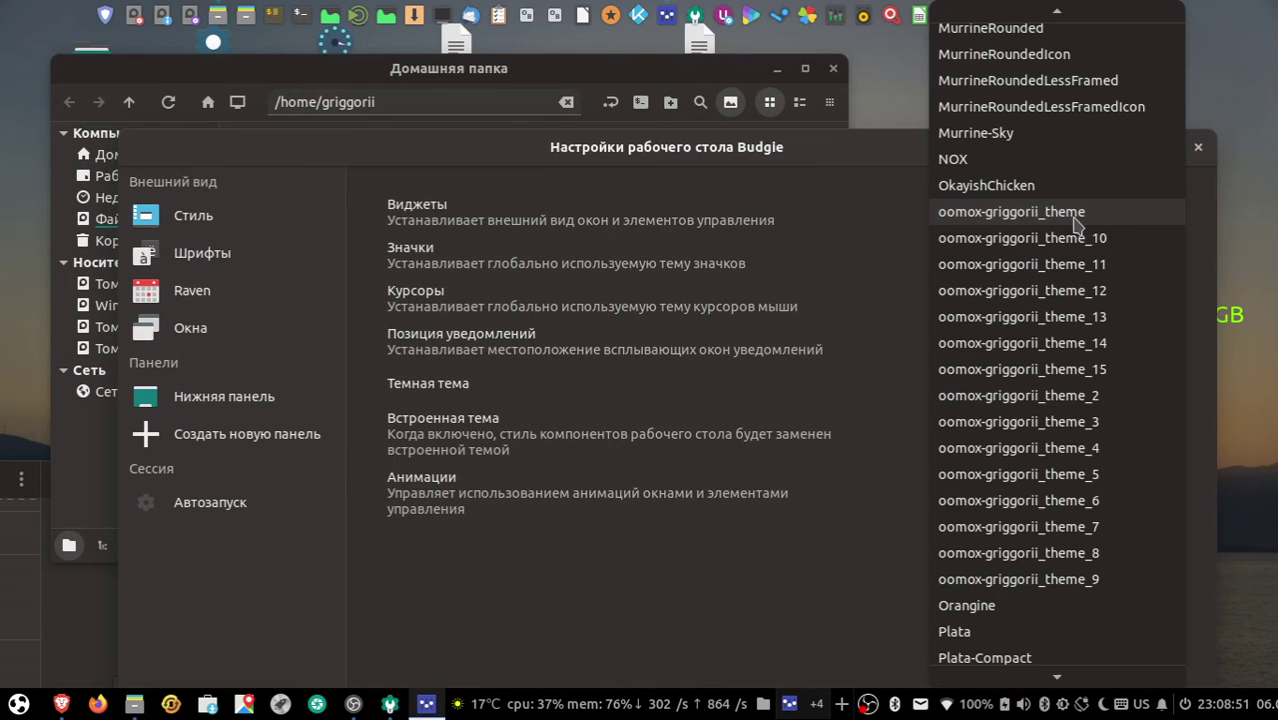
{"action": "left_click", "coordinate": [1076, 213]}
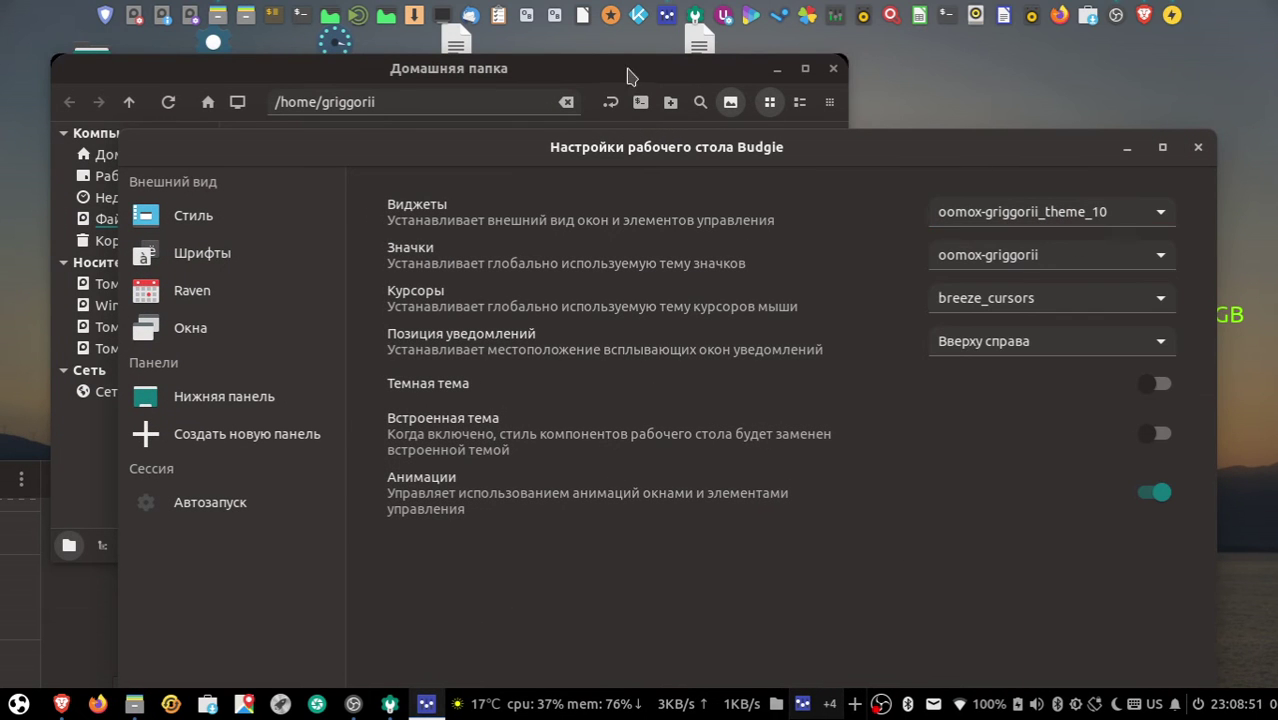
{"action": "left_click_drag", "start_coordinate": [630, 77], "coordinate": [609, 77]}
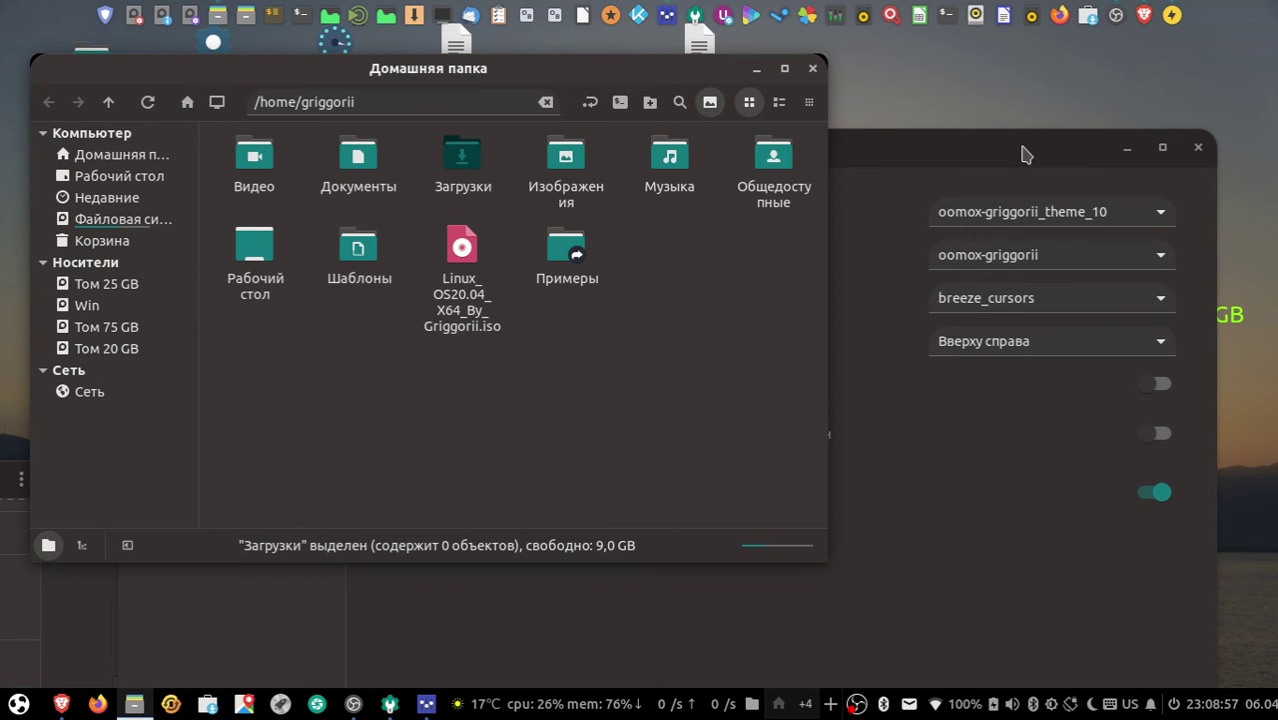
{"action": "left_click_drag", "start_coordinate": [1022, 153], "coordinate": [1018, 229]}
{"action": "mouse_move", "coordinate": [632, 69]}
{"action": "left_mouse_down"}
{"action": "mouse_move", "coordinate": [648, 62]}
{"action": "mouse_move", "coordinate": [635, 61]}
{"action": "left_mouse_up"}
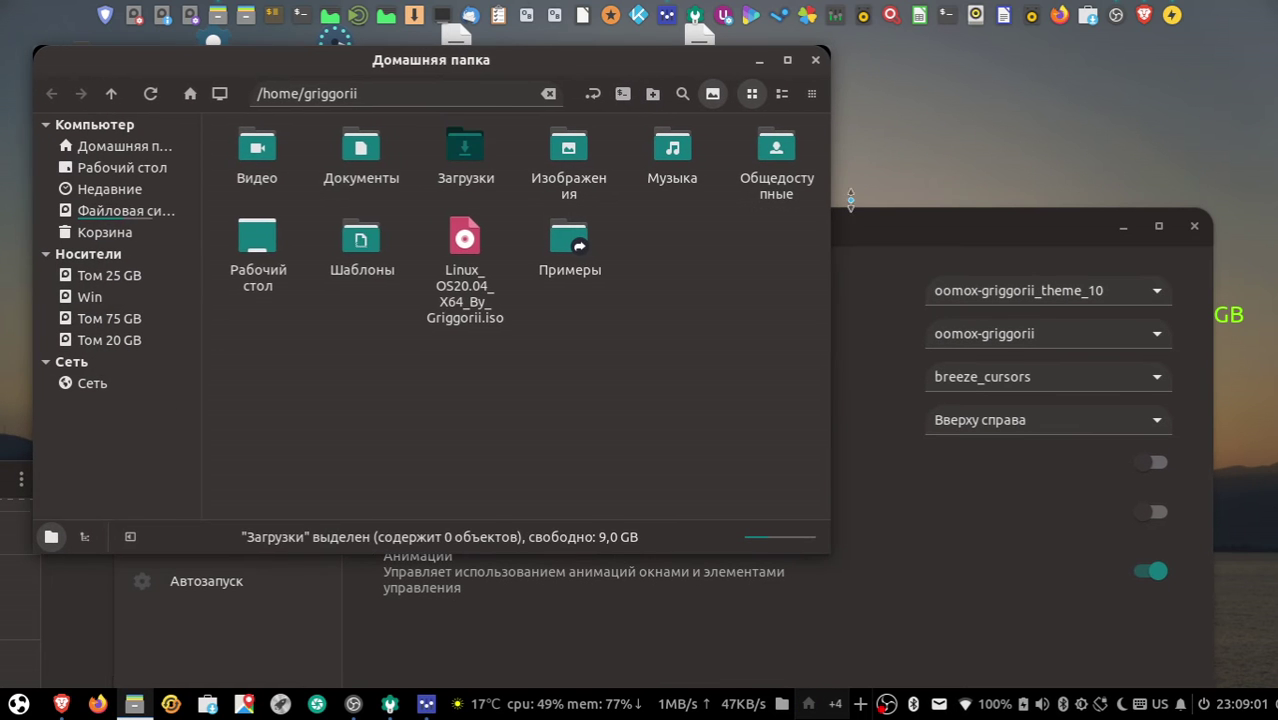
Set the Виджеты theme to oomox-griggorii_theme_11 and go back to the previous music track from the Raven applets.
{"action": "left_click", "coordinate": [1040, 300]}
{"action": "key", "text": "Escape"}
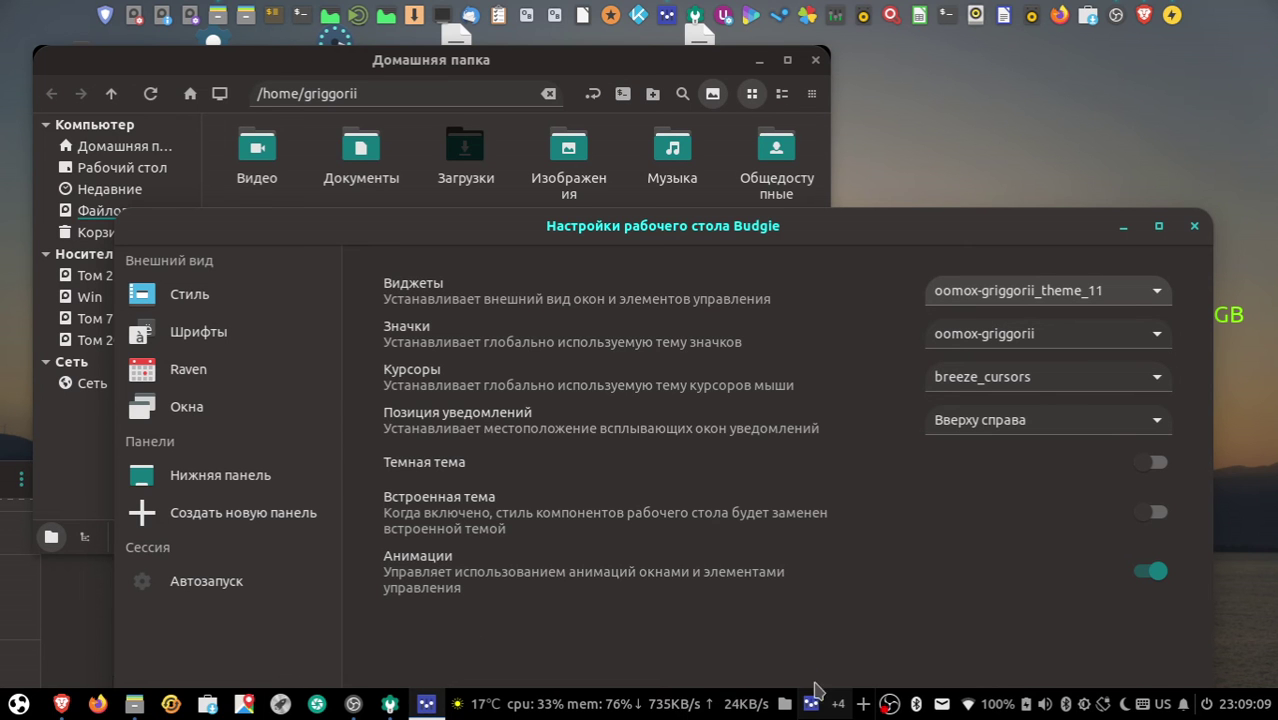
{"action": "key", "text": "super+n"}
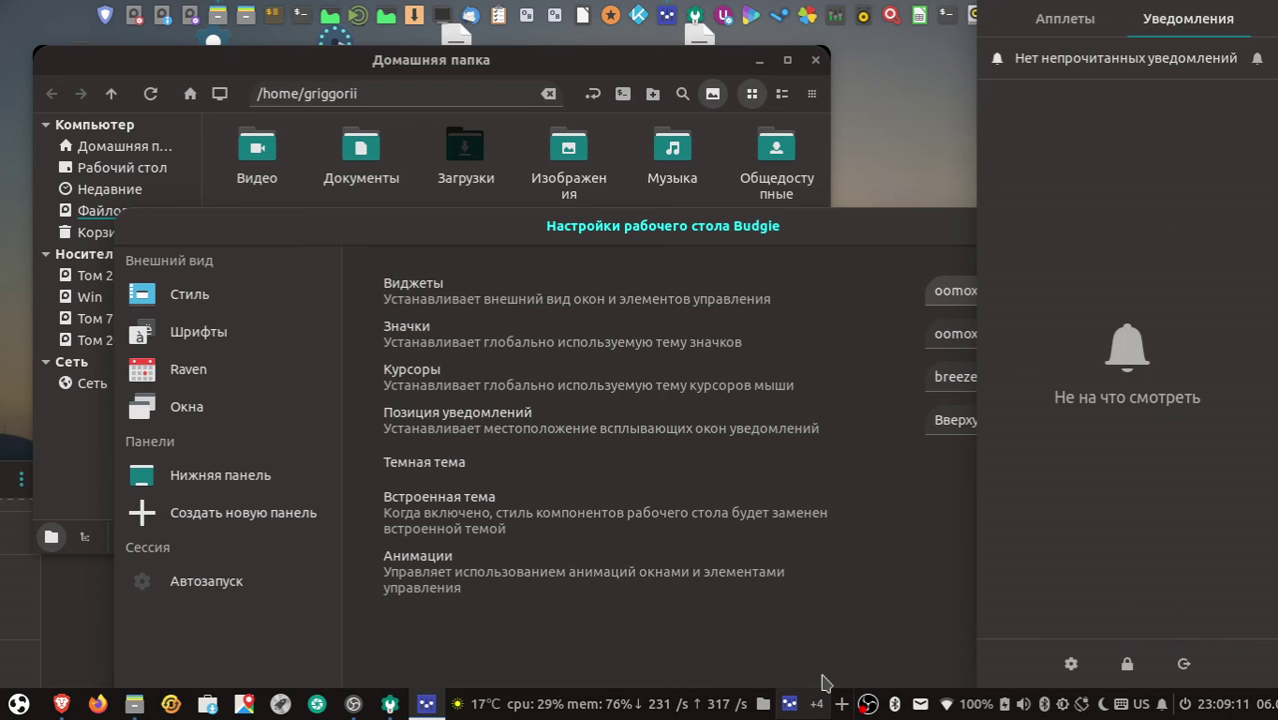
{"action": "left_click", "coordinate": [1064, 36]}
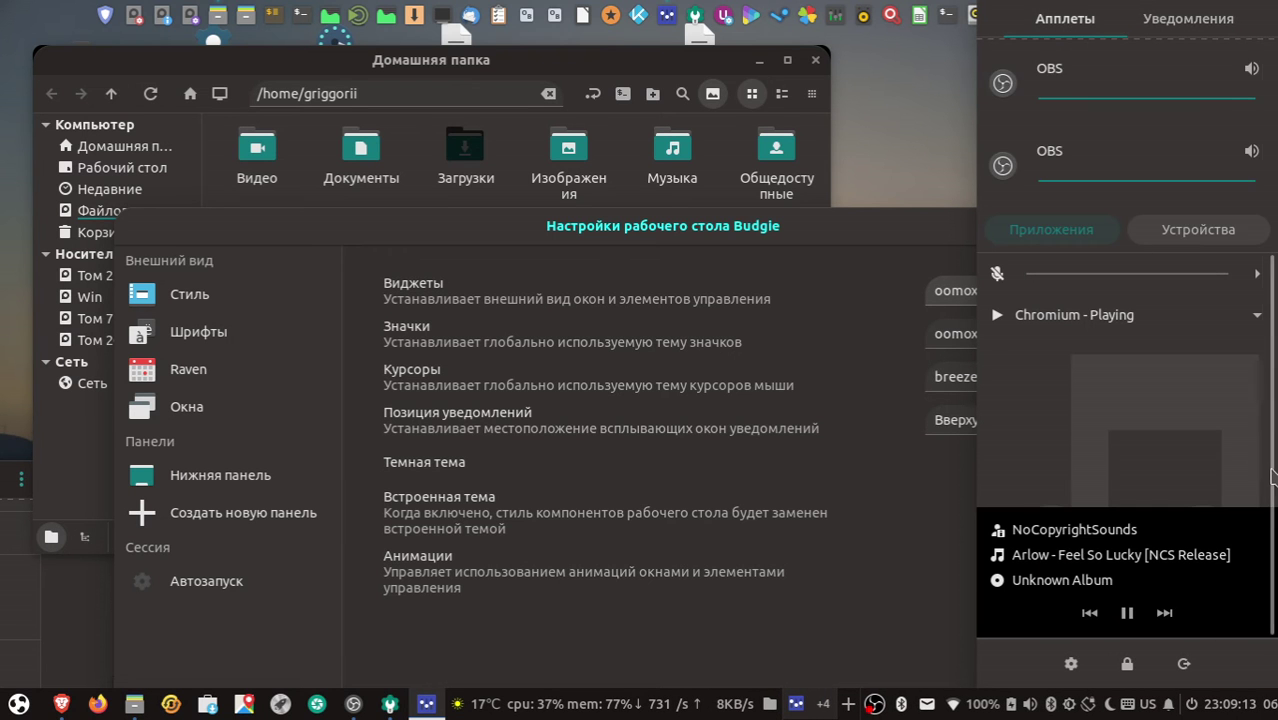
{"action": "left_click", "coordinate": [1089, 612]}
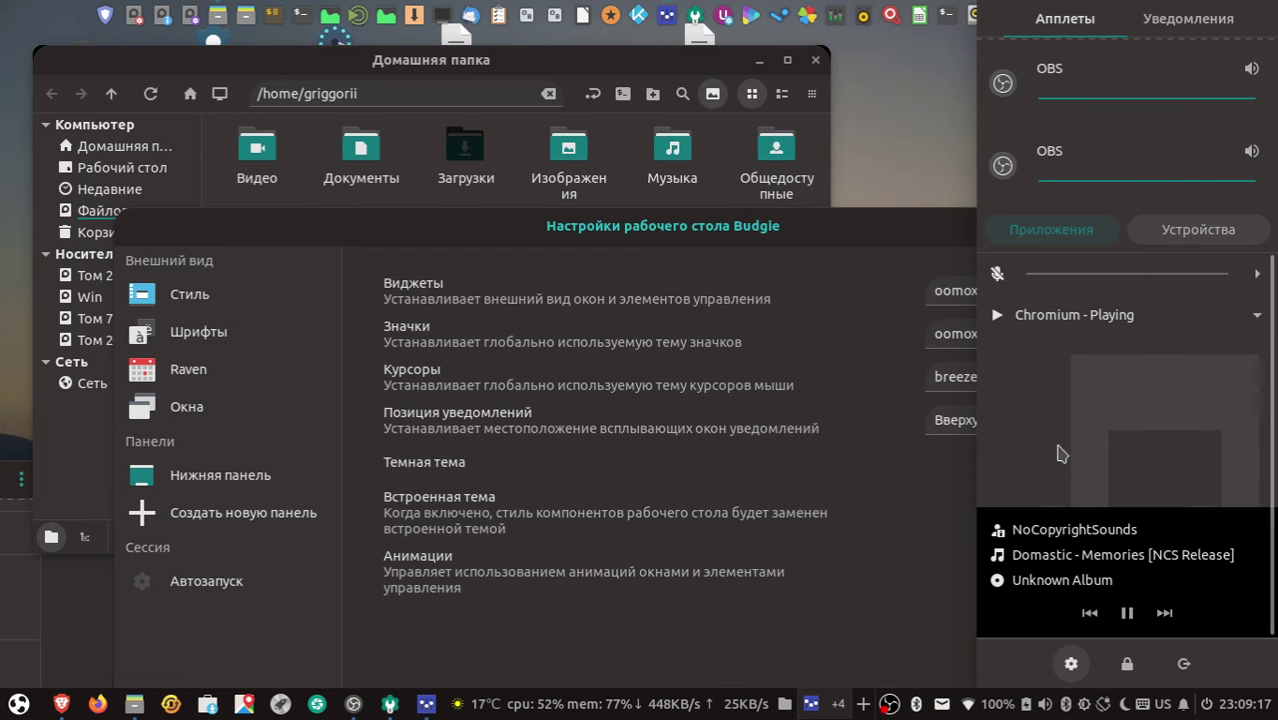
{"action": "left_click", "coordinate": [900, 165]}
Bring the home folder window to the front and lower the sound volume with the panel's volume control.
{"action": "mouse_move", "coordinate": [569, 50]}
{"action": "left_mouse_down"}
{"action": "mouse_move", "coordinate": [619, 49]}
{"action": "mouse_move", "coordinate": [579, 50]}
{"action": "left_mouse_up"}
{"action": "left_click", "coordinate": [770, 706]}
{"action": "left_click", "coordinate": [1012, 708]}
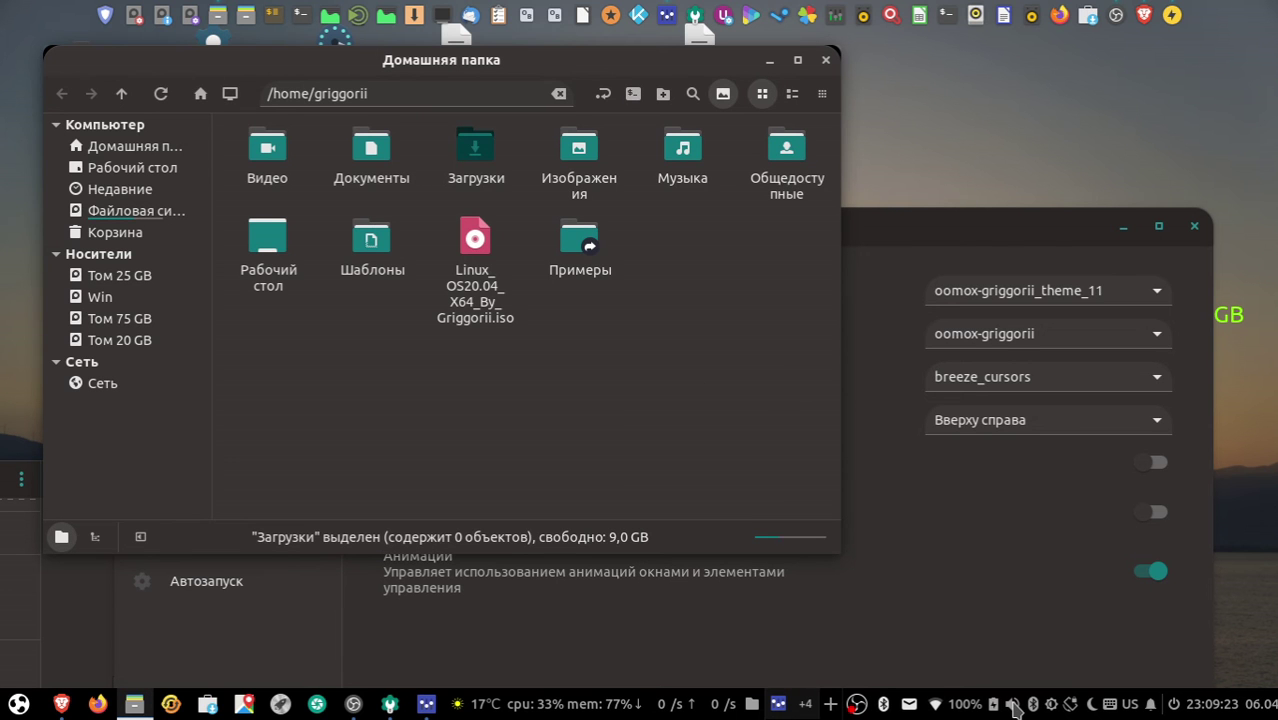
{"action": "left_click", "coordinate": [1012, 708]}
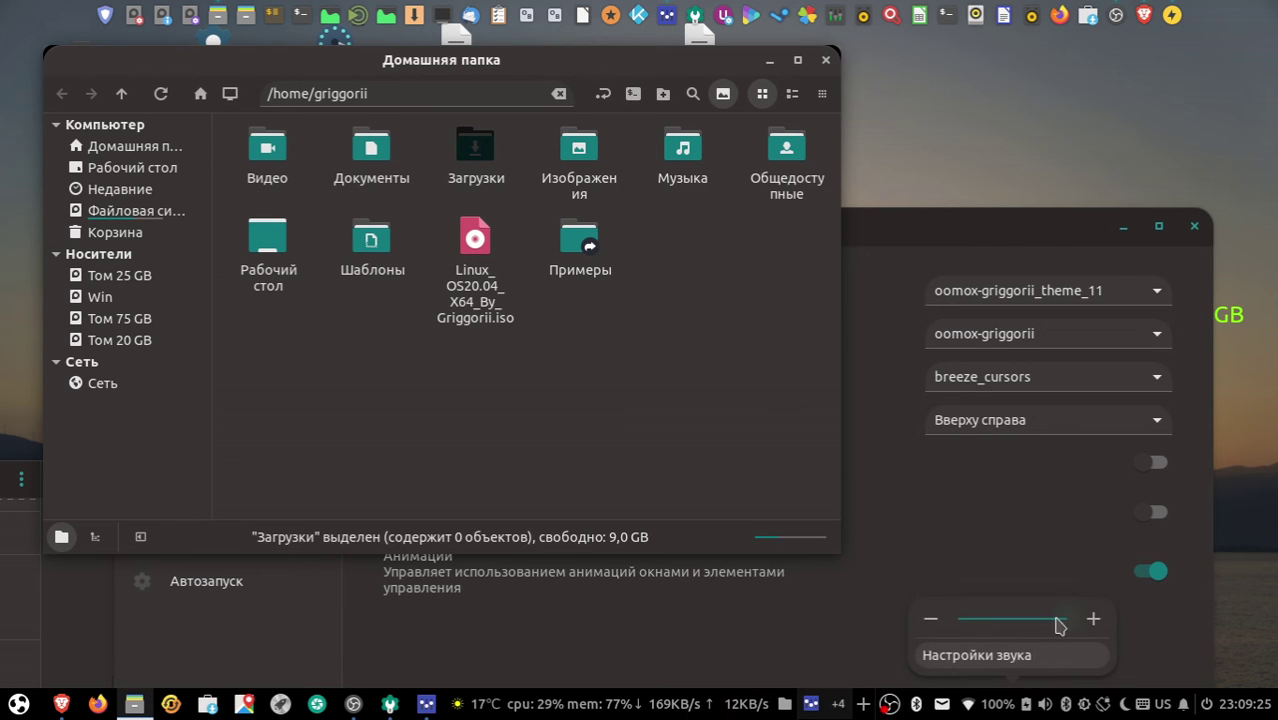
{"action": "left_click_drag", "start_coordinate": [1061, 625], "coordinate": [1042, 626]}
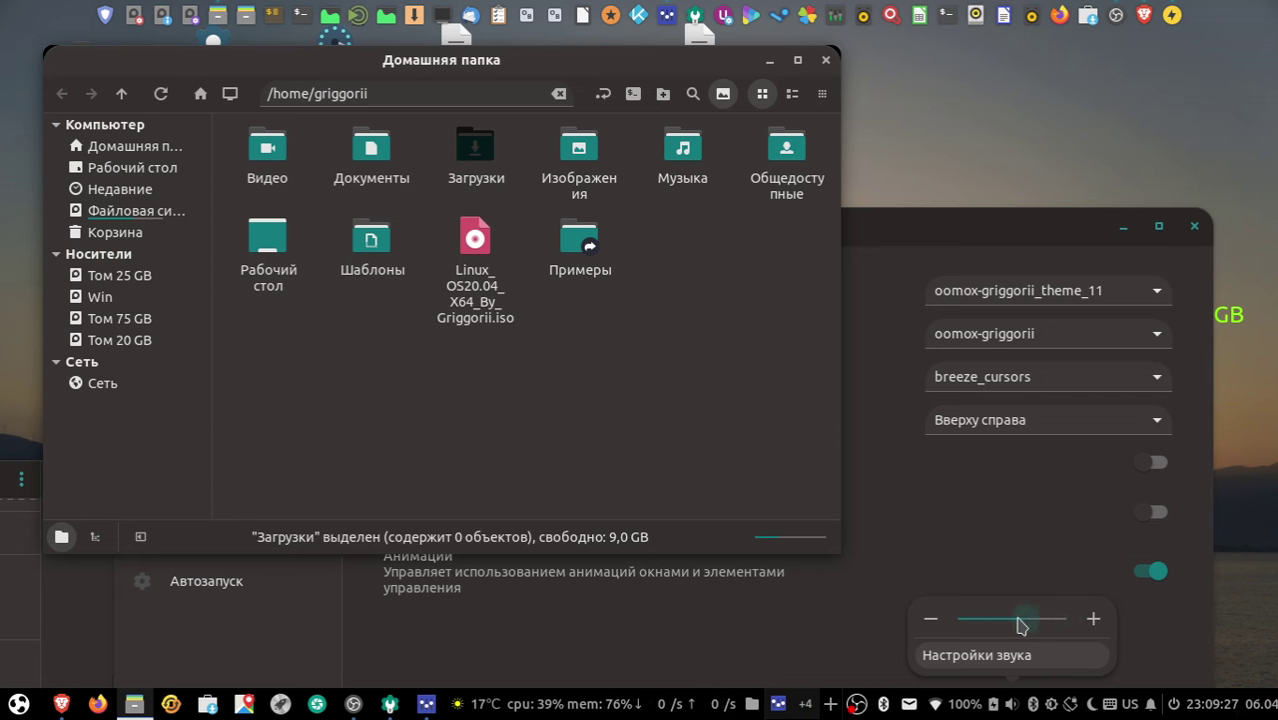
Set the Виджеты theme to oomox-griggorii_theme_12 and move the Budgie settings window slightly up.
{"action": "left_click", "coordinate": [1155, 291]}
{"action": "left_click", "coordinate": [1155, 291]}
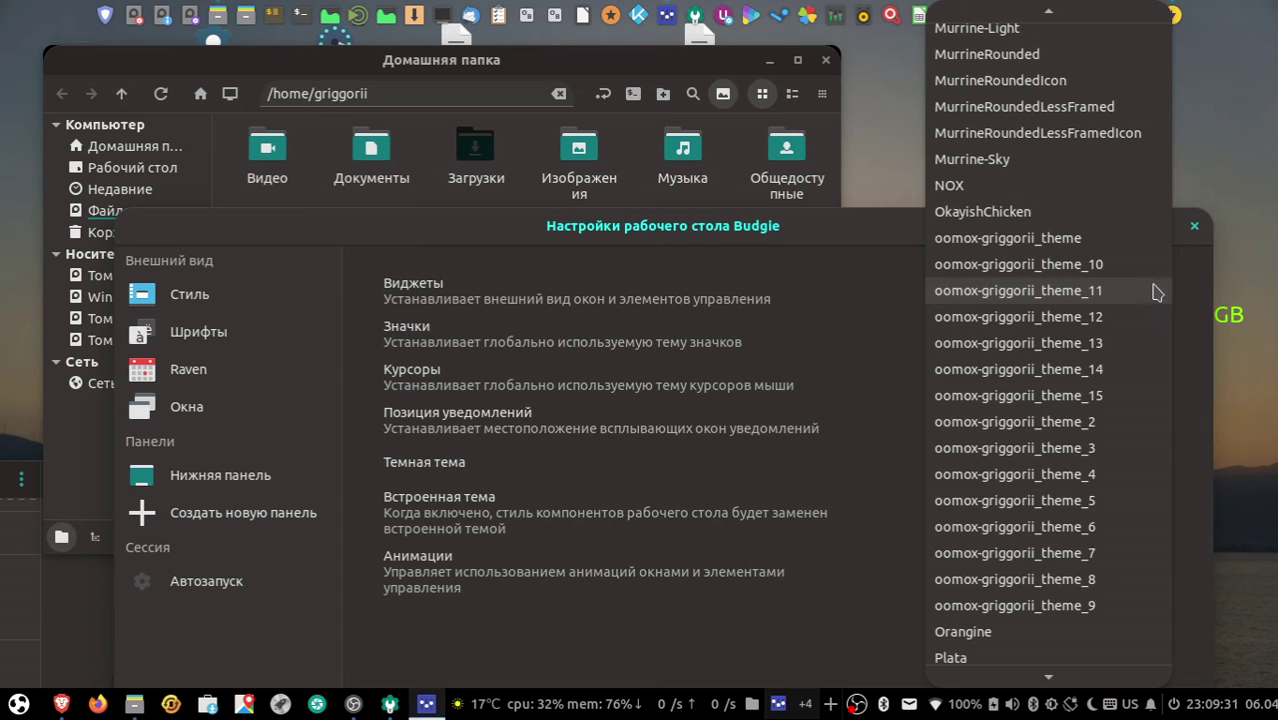
{"action": "left_click", "coordinate": [1140, 312]}
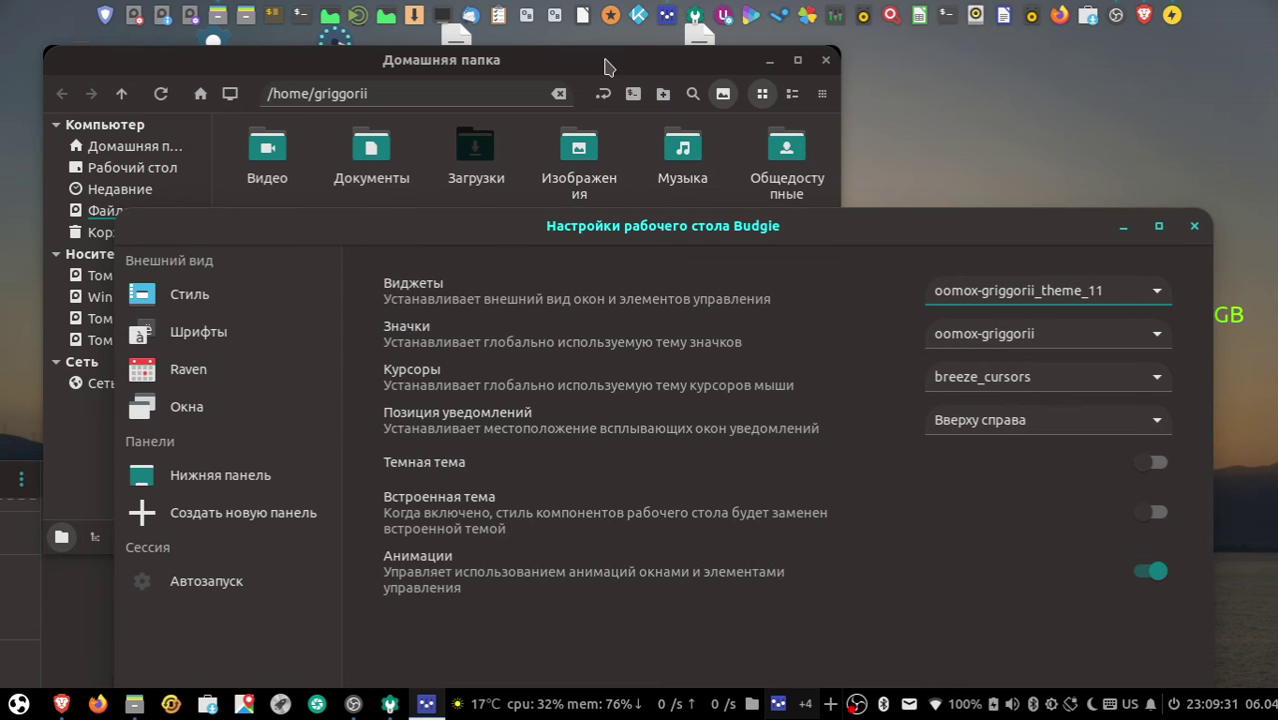
{"action": "left_click_drag", "start_coordinate": [1052, 218], "coordinate": [1028, 199]}
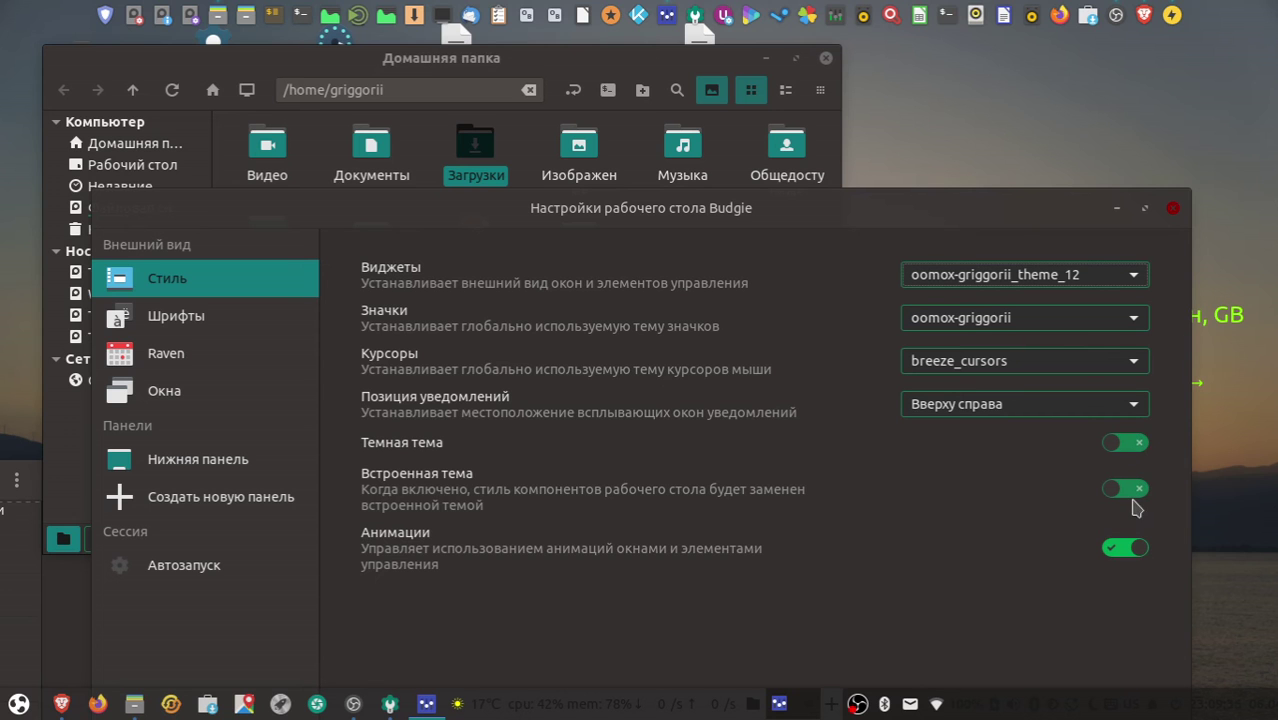
Turn on Встроенная тема in the Budgie style settings.
{"action": "left_click", "coordinate": [1246, 708]}
{"action": "left_click", "coordinate": [1234, 708]}
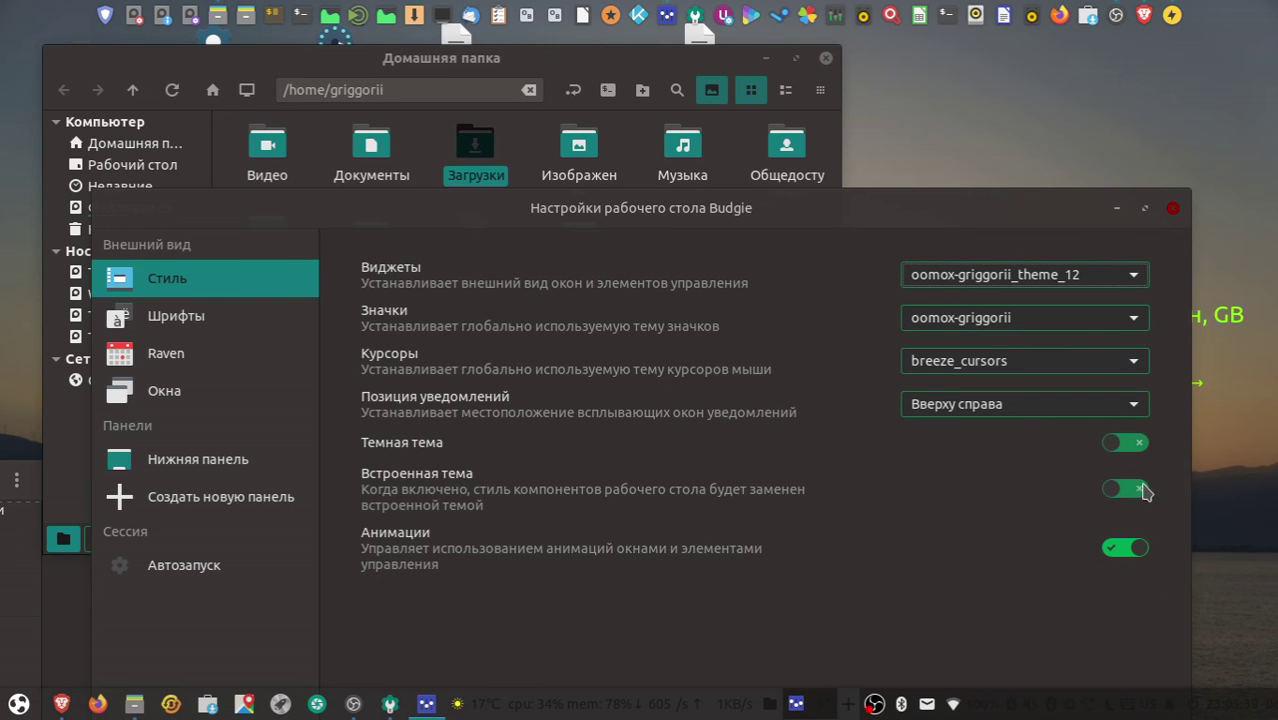
{"action": "left_click", "coordinate": [1130, 489]}
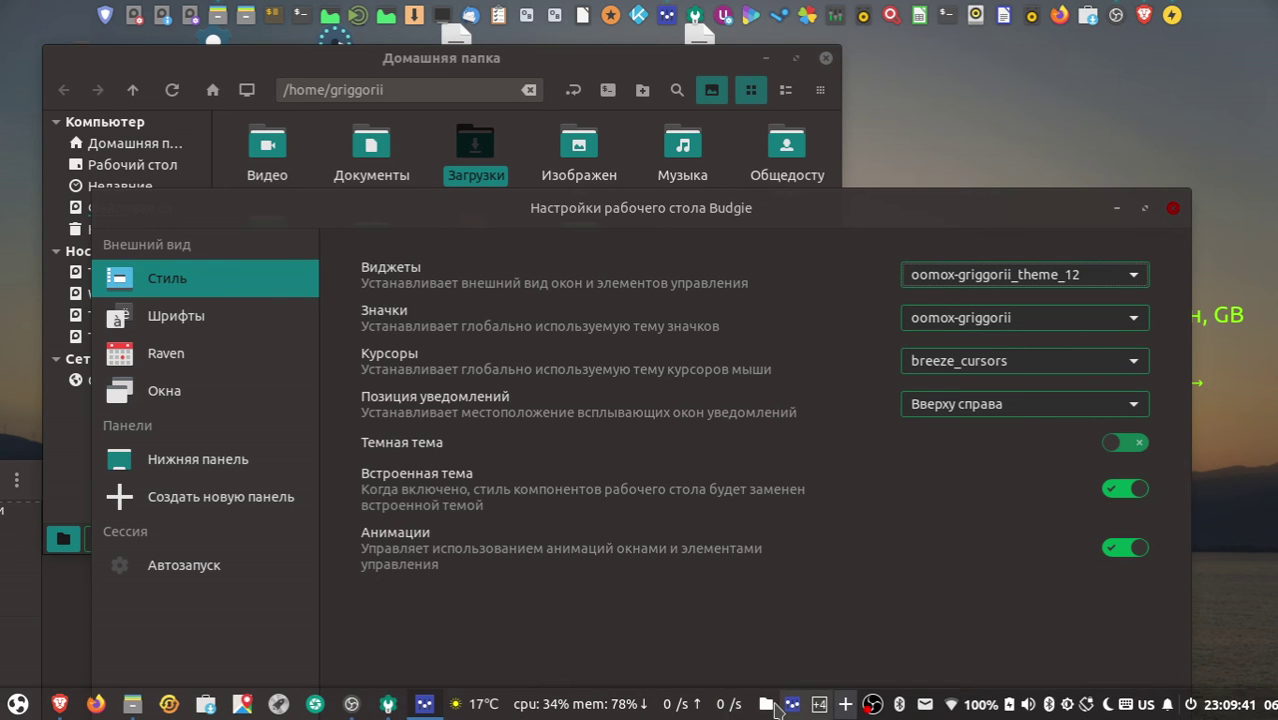
Bring the home folder window forward and preview the Музыка folder's context menu and inline rename field.
{"action": "left_click", "coordinate": [768, 705]}
{"action": "left_click", "coordinate": [768, 705]}
{"action": "left_click_drag", "start_coordinate": [557, 60], "coordinate": [591, 66]}
{"action": "right_click", "coordinate": [717, 158]}
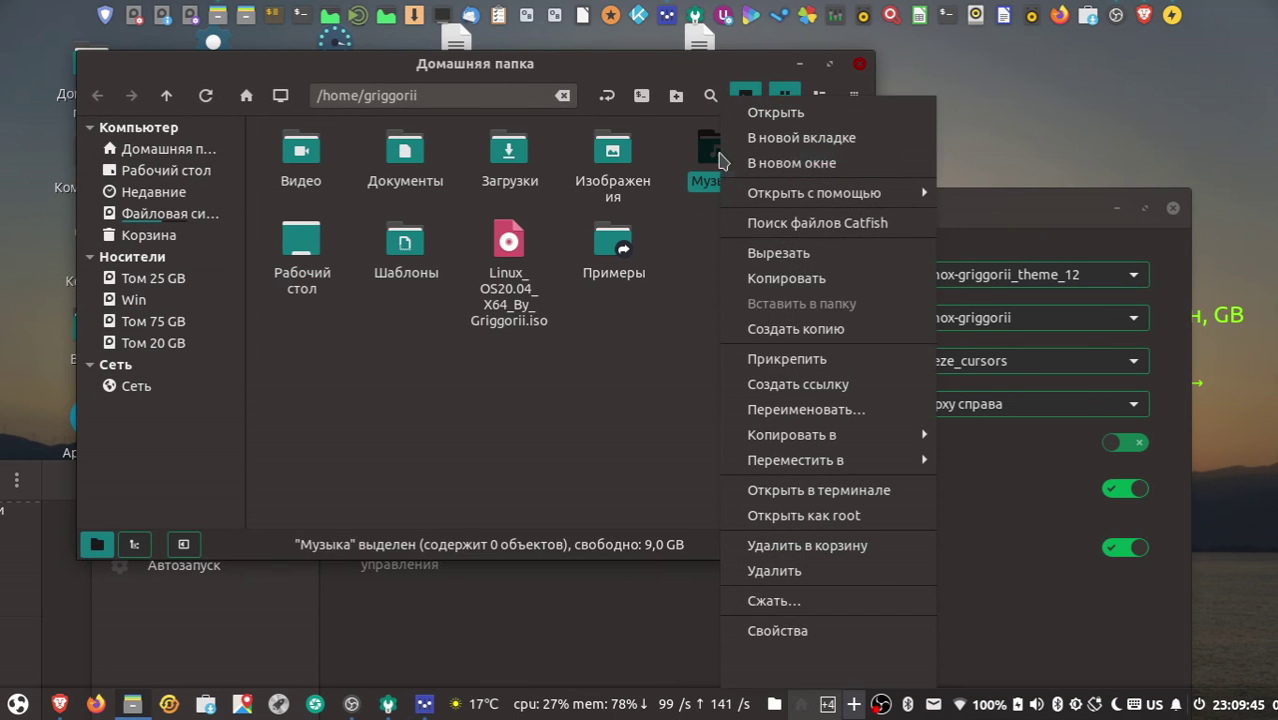
{"action": "left_click", "coordinate": [815, 412]}
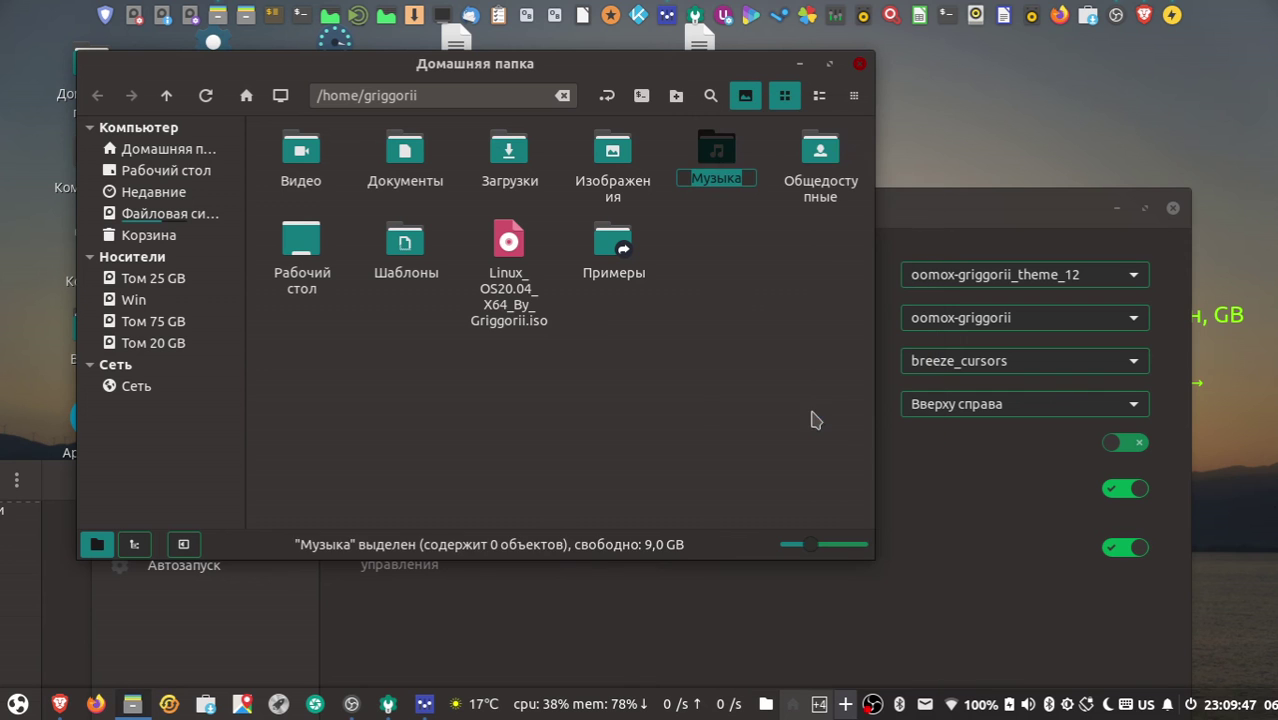
{"action": "left_click", "coordinate": [748, 288]}
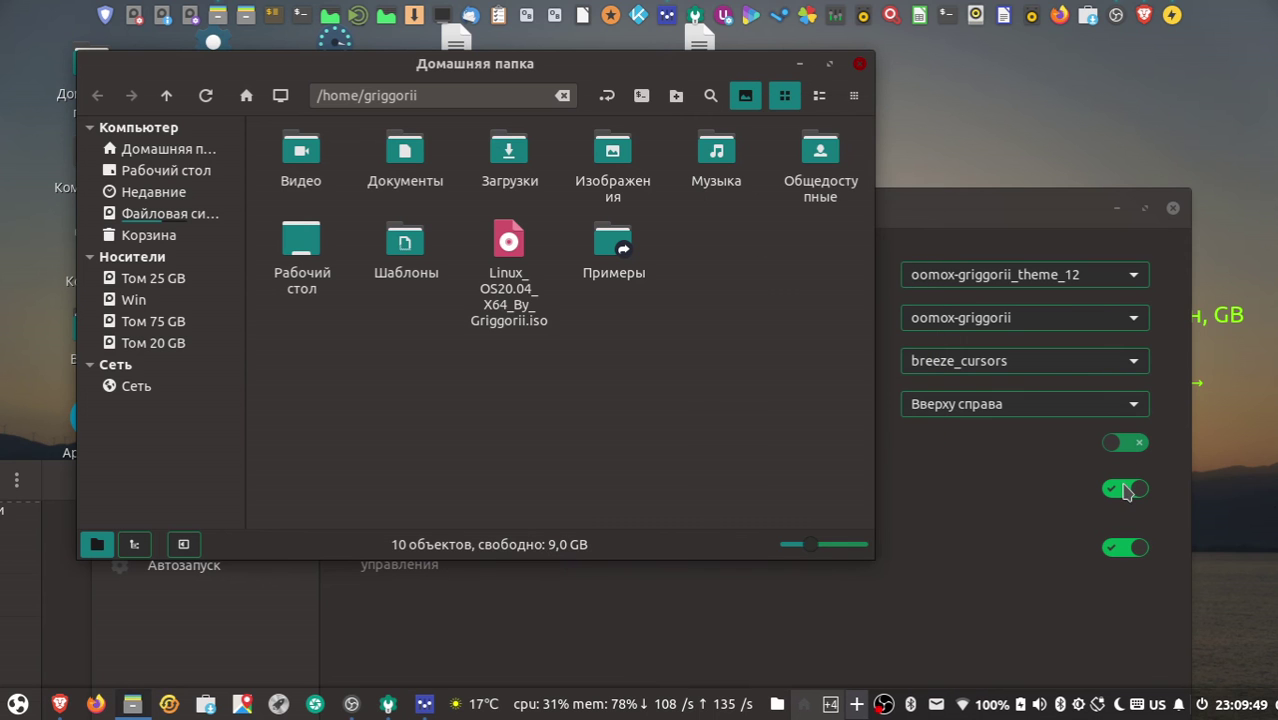
Set the Виджеты theme to oomox-griggorii_theme_14 and bring the home folder window to the front, nudging it slightly sideways.
{"action": "left_click", "coordinate": [1095, 277]}
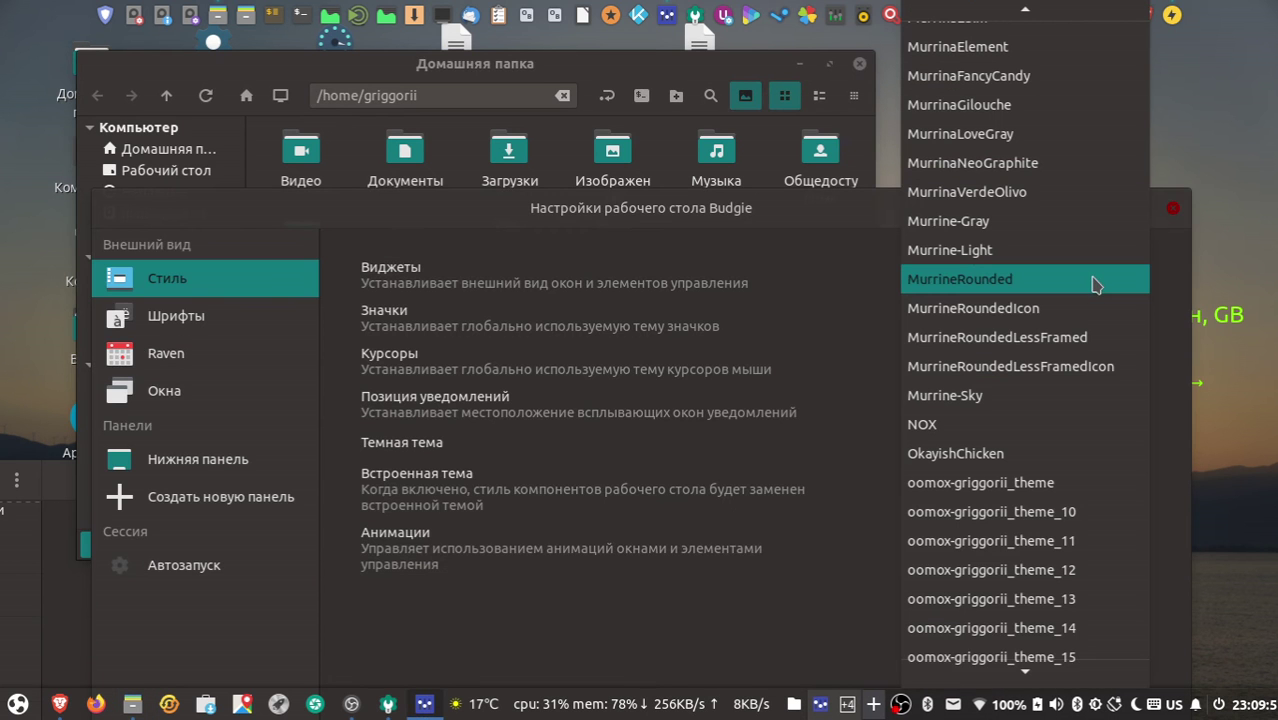
{"action": "left_click", "coordinate": [800, 210]}
{"action": "left_click", "coordinate": [1093, 279]}
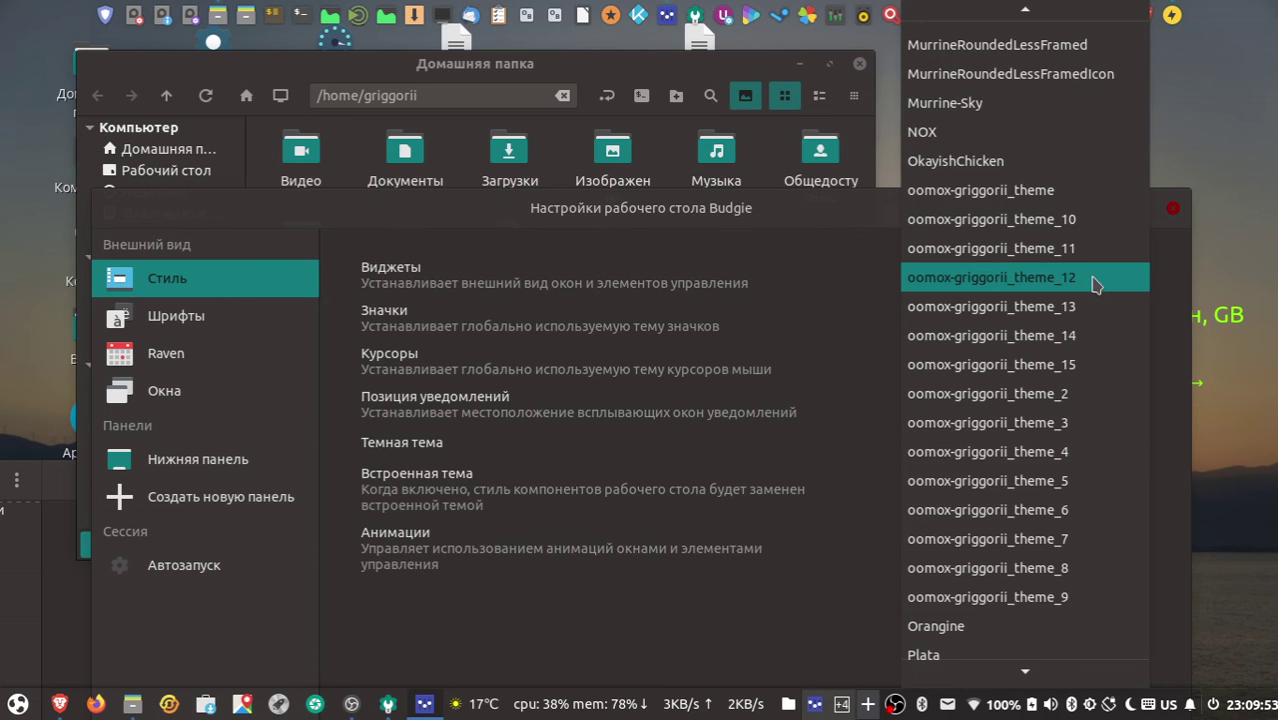
{"action": "left_click", "coordinate": [1093, 291]}
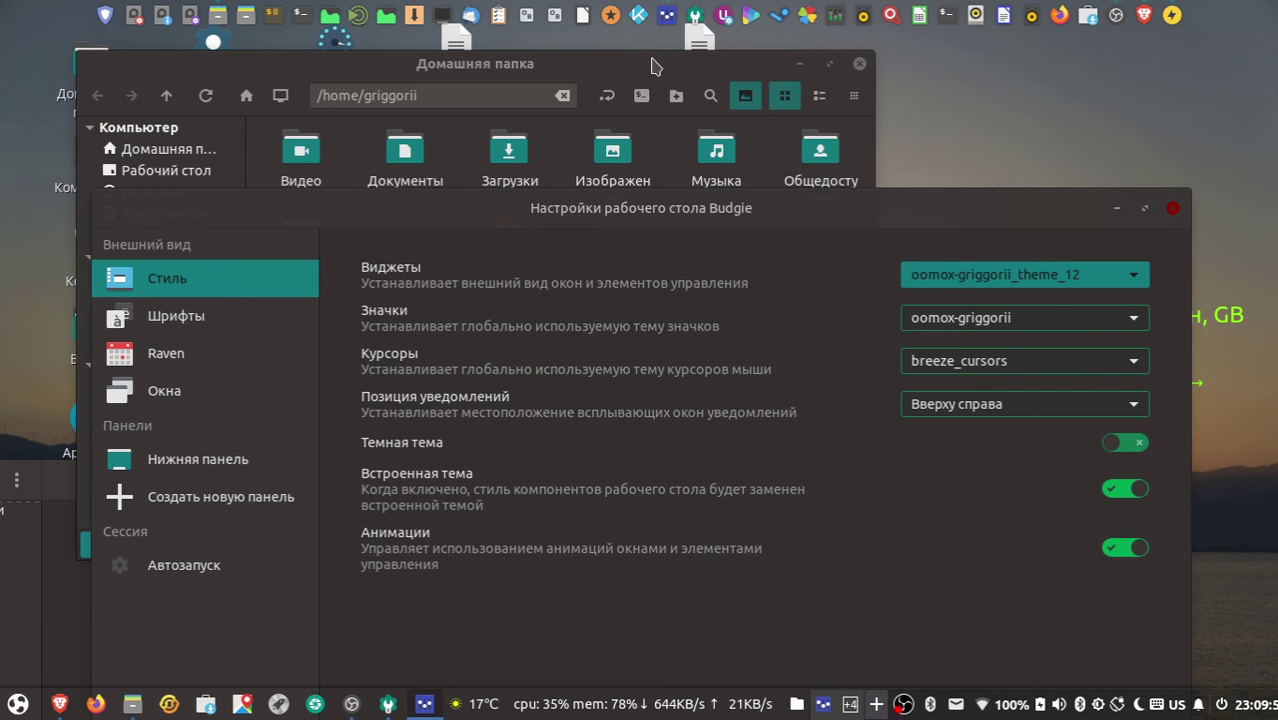
{"action": "mouse_move", "coordinate": [651, 66]}
{"action": "left_mouse_down"}
{"action": "mouse_move", "coordinate": [628, 51]}
{"action": "mouse_move", "coordinate": [655, 66]}
{"action": "left_mouse_up"}
{"action": "left_click", "coordinate": [1082, 277]}
{"action": "left_click", "coordinate": [1085, 284]}
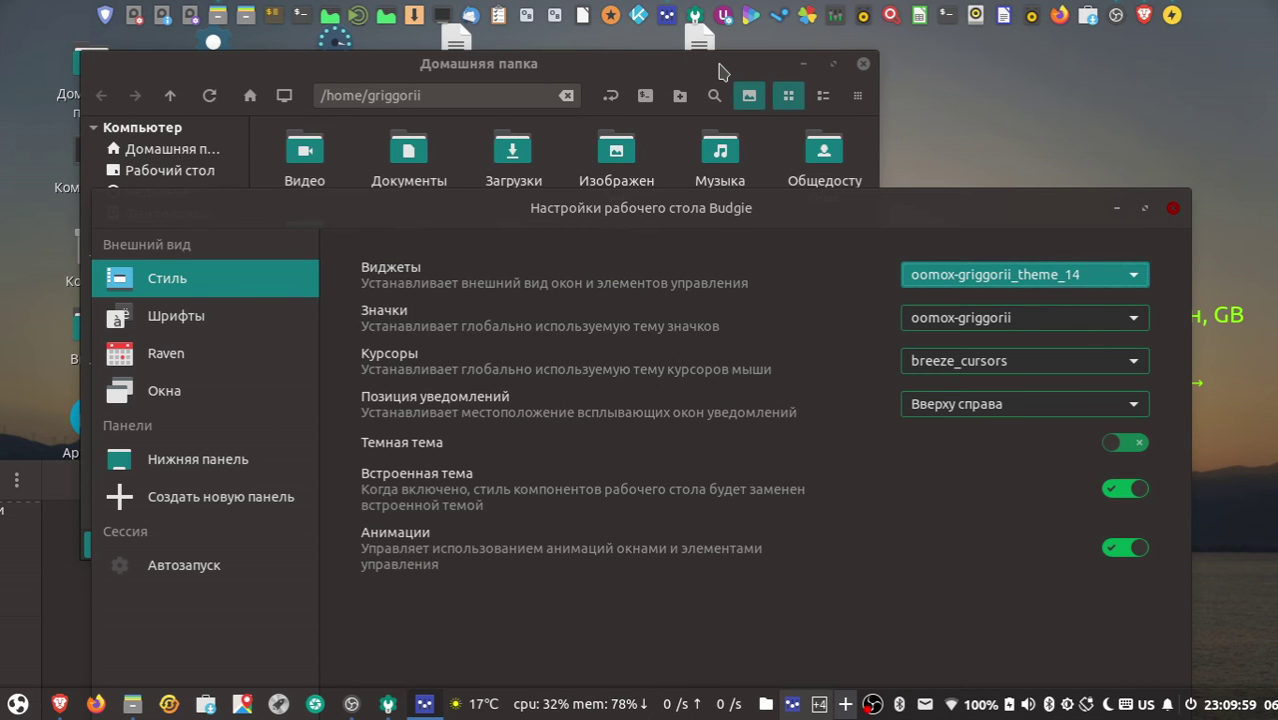
{"action": "left_click_drag", "start_coordinate": [720, 72], "coordinate": [698, 72]}
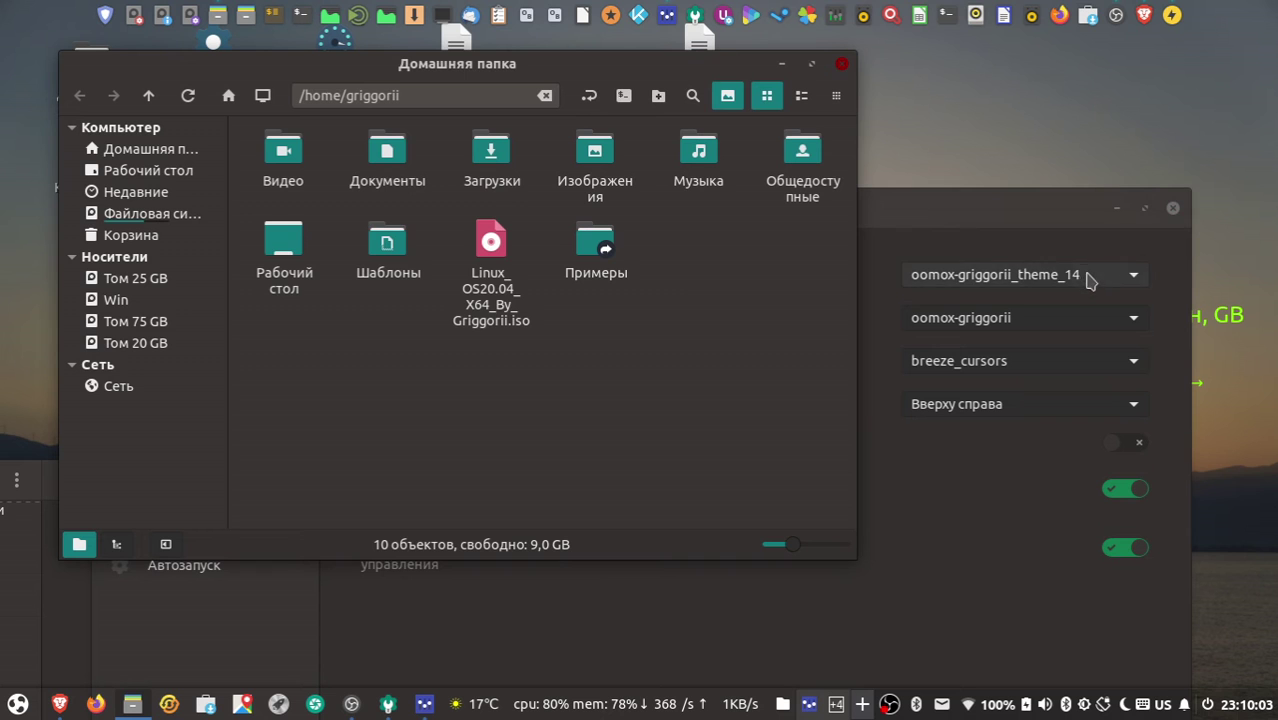
Turn off Встроенная тема and set the Виджеты theme to oomox-griggorii_theme_15.
{"action": "left_click", "coordinate": [1115, 491]}
{"action": "left_click", "coordinate": [1089, 272]}
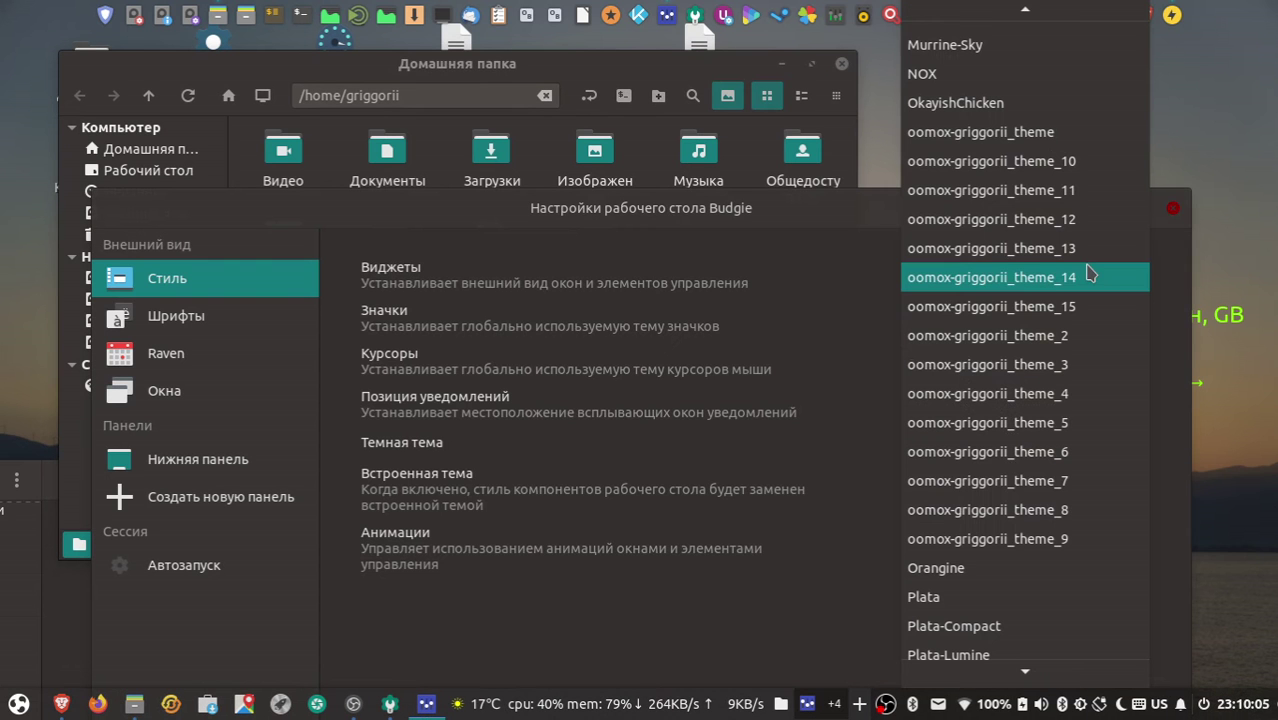
{"action": "left_click", "coordinate": [1078, 311]}
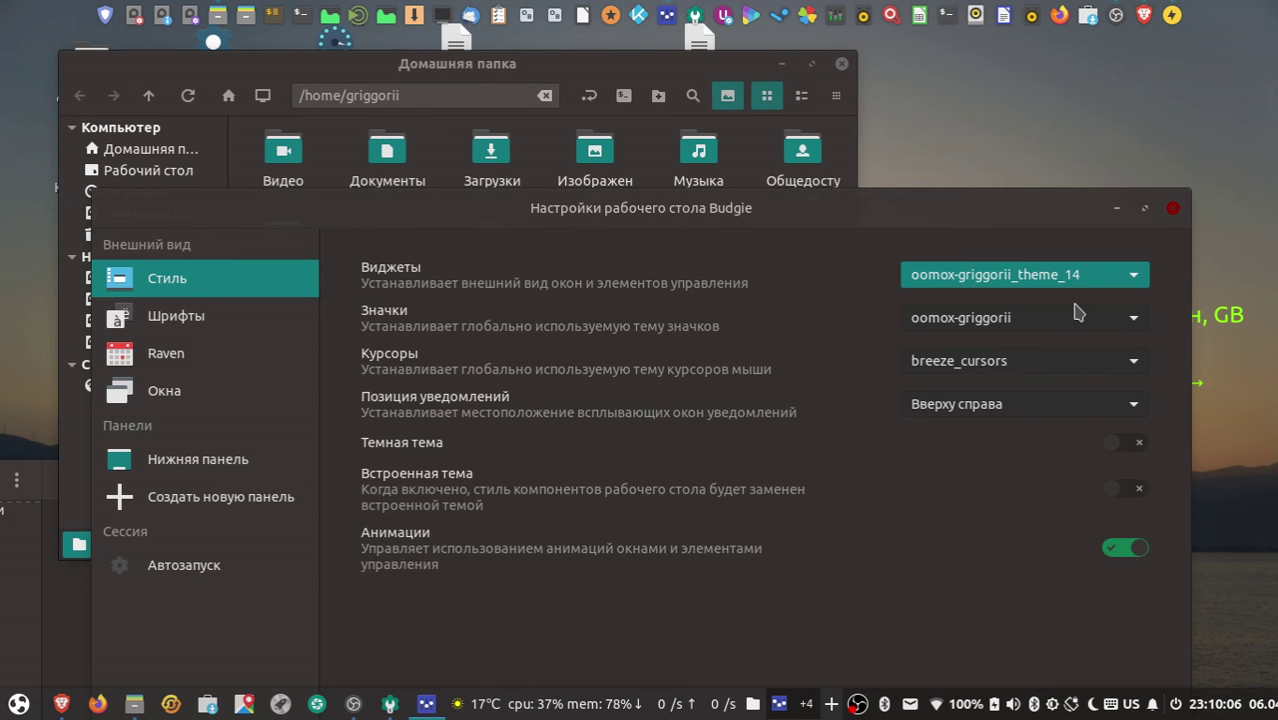
{"action": "key", "text": "Down"}
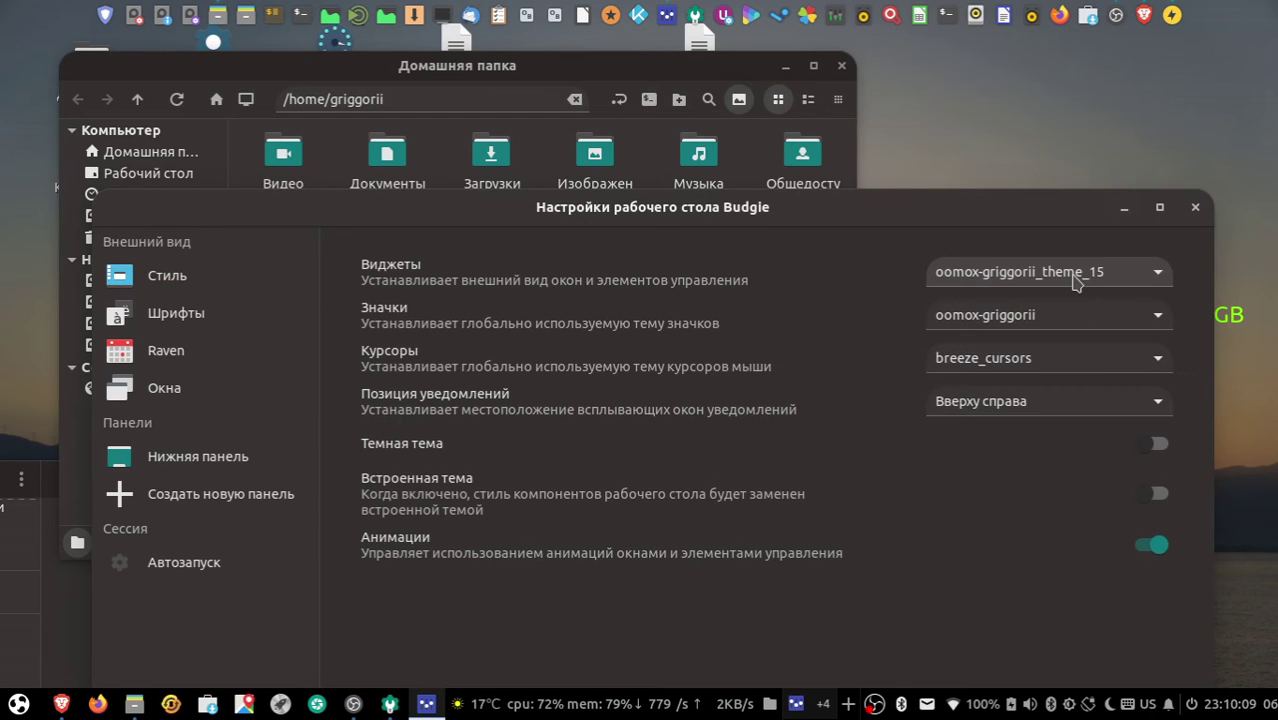
{"action": "left_click", "coordinate": [1075, 280]}
{"action": "left_click", "coordinate": [1276, 198]}
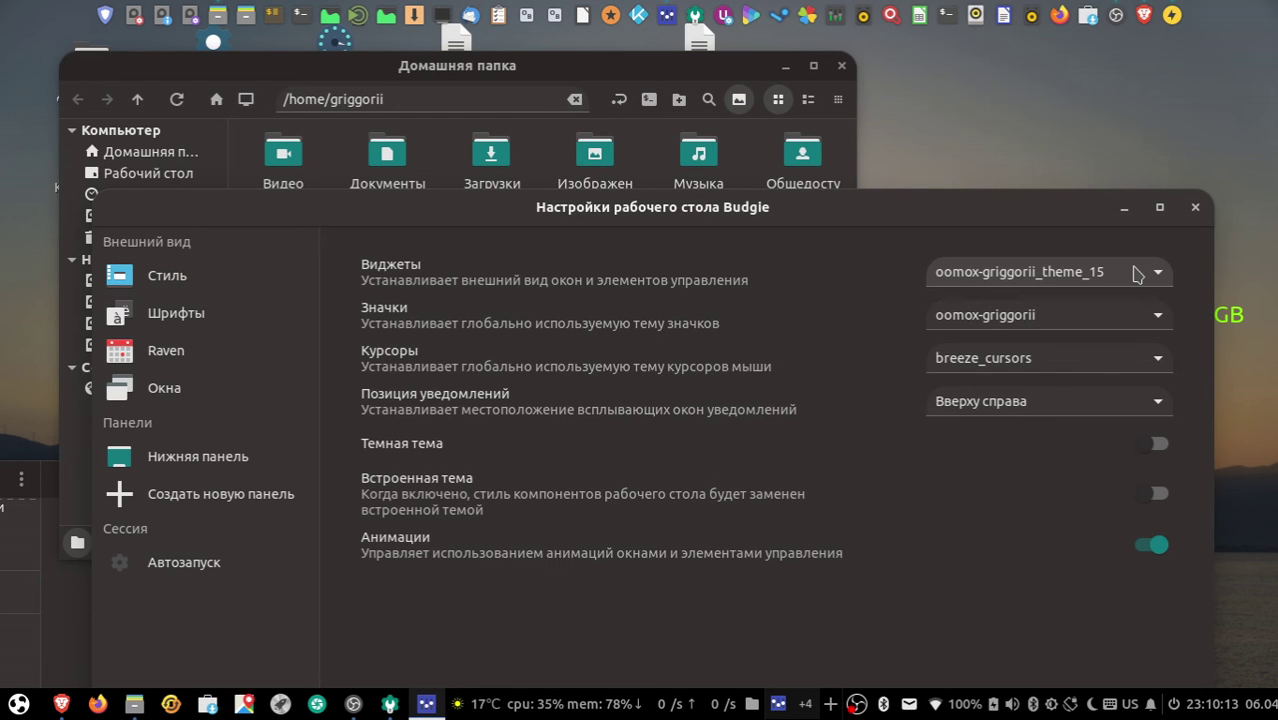
Set the Виджеты theme to oomox-griggorii_theme_14 and look through the Апплеты page of the Raven sidebar.
{"action": "key", "text": "Up"}
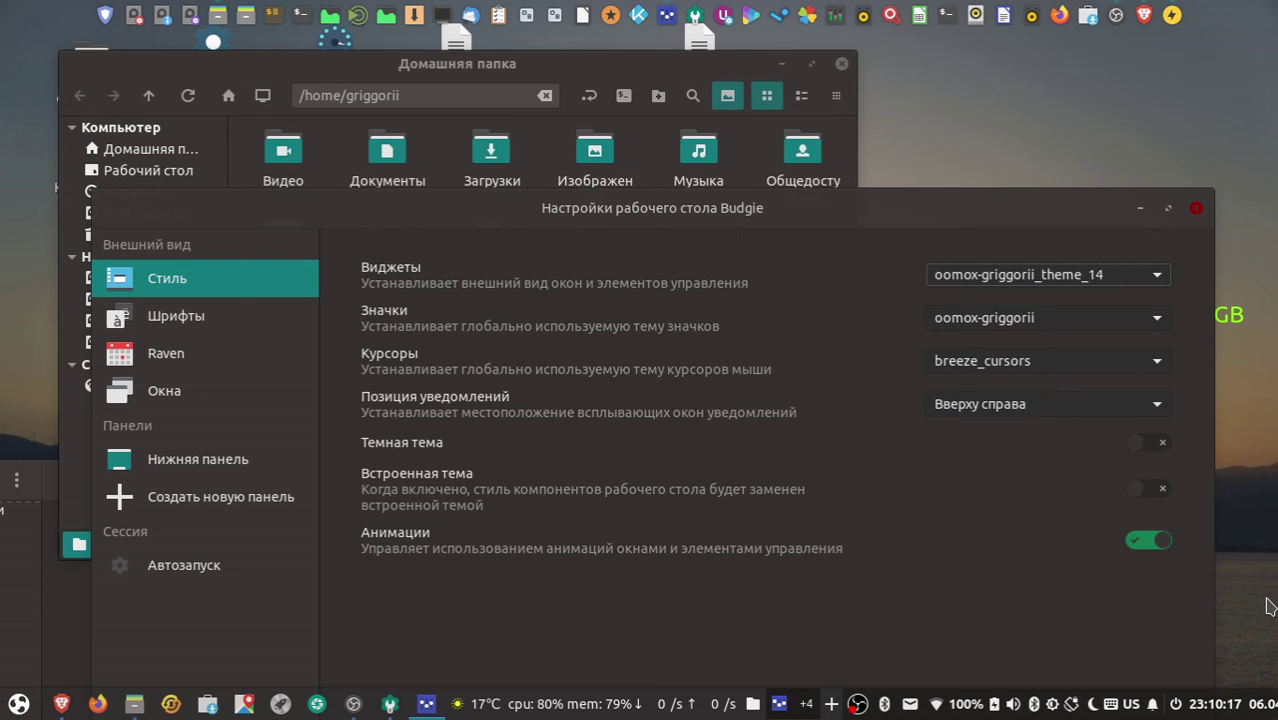
{"action": "key", "text": "super+n"}
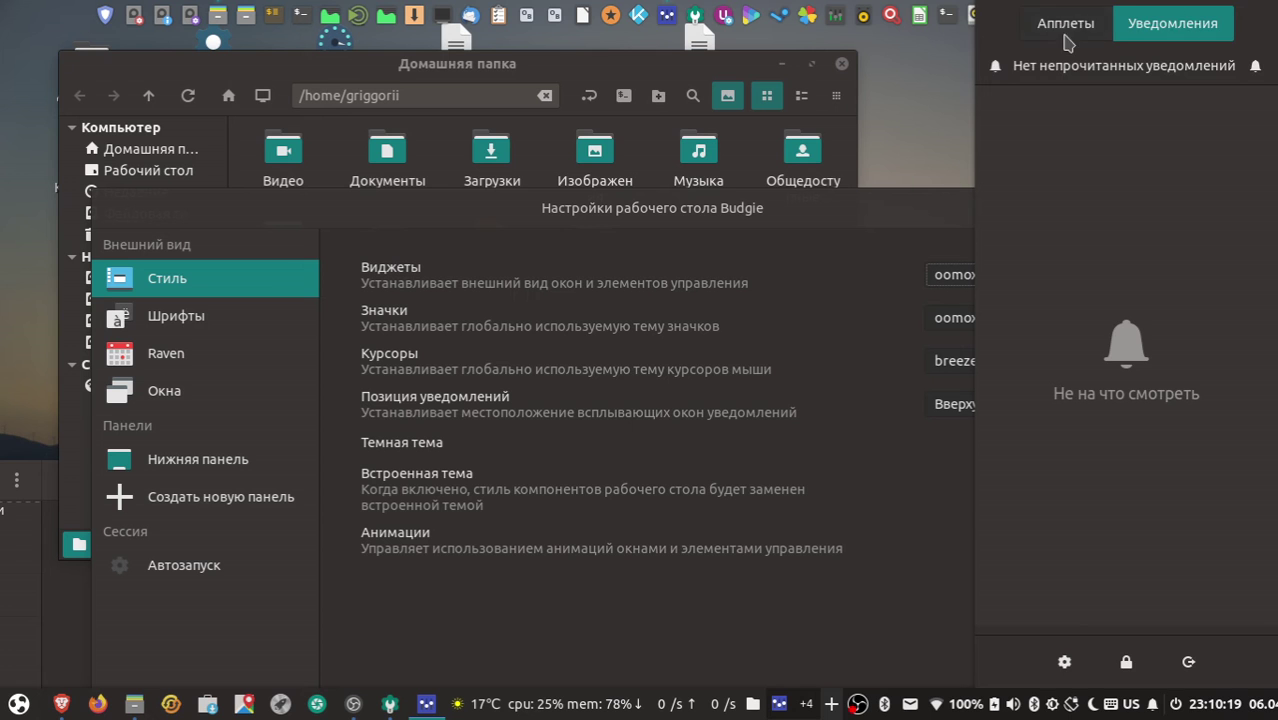
{"action": "left_click", "coordinate": [1066, 24]}
{"action": "left_click_drag", "start_coordinate": [1270, 420], "coordinate": [1248, 341]}
{"action": "scroll", "coordinate": [1248, 348], "scroll_direction": "down", "scroll_amount": 3}
{"action": "scroll", "coordinate": [1250, 300], "scroll_direction": "up", "scroll_amount": 5}
{"action": "scroll", "coordinate": [1255, 250], "scroll_direction": "down", "scroll_amount": 5}
{"action": "scroll", "coordinate": [1270, 180], "scroll_direction": "up", "scroll_amount": 4}
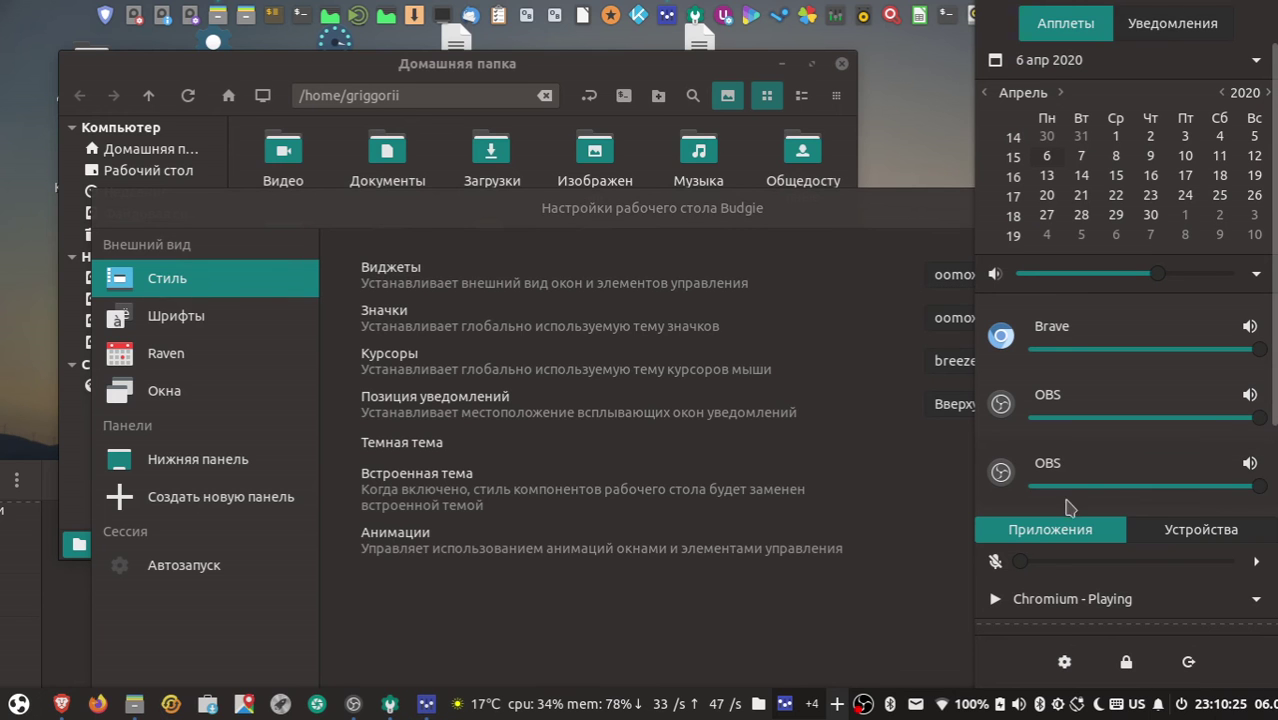
Move the Budgie settings window clear of the sidebar and toggle Встроенная тема on and off repeatedly, leaving it off.
{"action": "left_click_drag", "start_coordinate": [873, 214], "coordinate": [605, 196]}
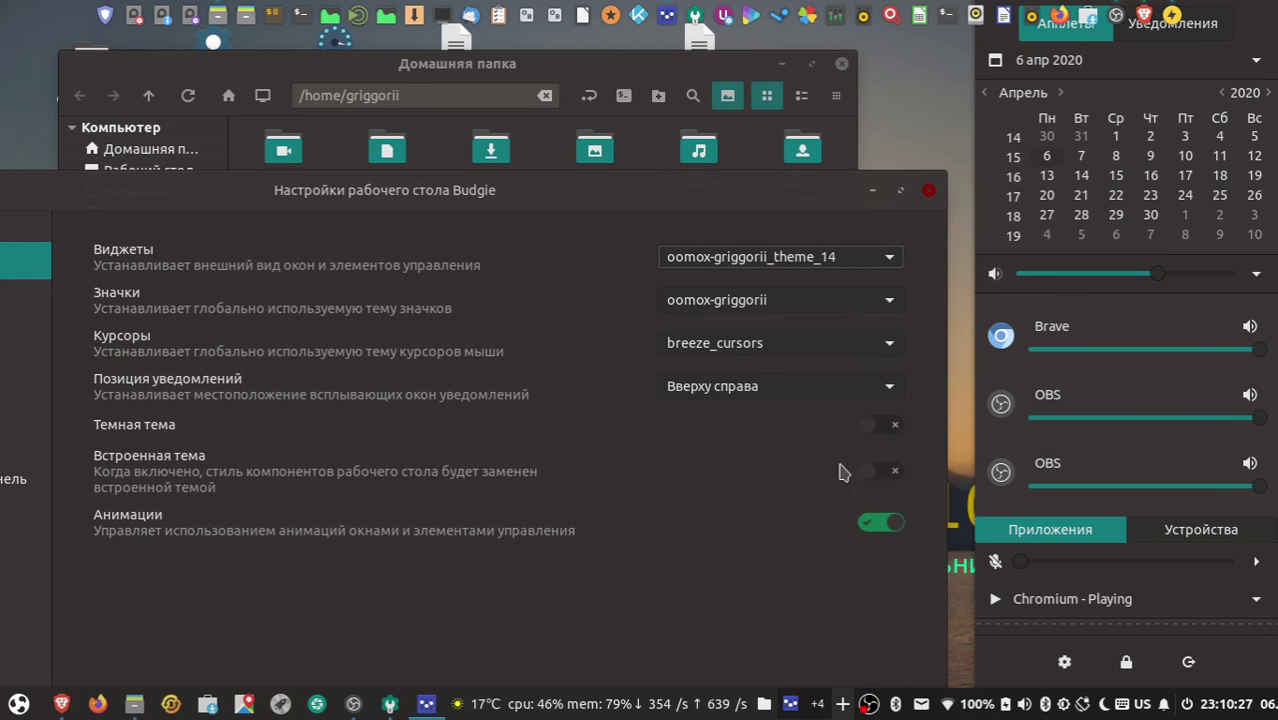
{"action": "left_click", "coordinate": [889, 478]}
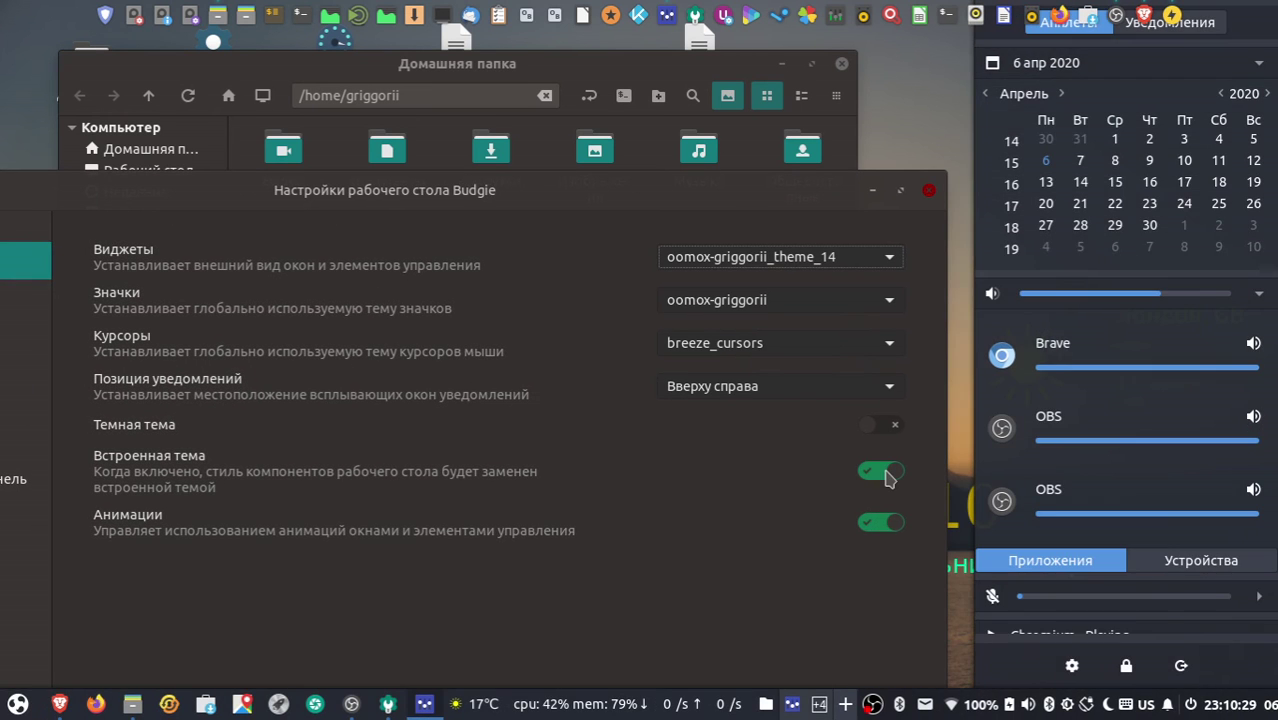
{"action": "left_click", "coordinate": [883, 477]}
{"action": "left_click", "coordinate": [880, 478]}
{"action": "left_click", "coordinate": [878, 479]}
{"action": "left_click", "coordinate": [878, 479]}
{"action": "left_click", "coordinate": [878, 479]}
{"action": "left_click", "coordinate": [878, 479]}
{"action": "left_click", "coordinate": [878, 479]}
{"action": "left_click", "coordinate": [878, 479]}
{"action": "left_click", "coordinate": [878, 479]}
{"action": "left_click", "coordinate": [878, 479]}
{"action": "left_click", "coordinate": [879, 479]}
{"action": "left_click", "coordinate": [882, 479]}
{"action": "left_click", "coordinate": [885, 480]}
{"action": "left_click", "coordinate": [889, 481]}
{"action": "left_click", "coordinate": [889, 480]}
{"action": "left_click", "coordinate": [885, 479]}
{"action": "left_click", "coordinate": [879, 479]}
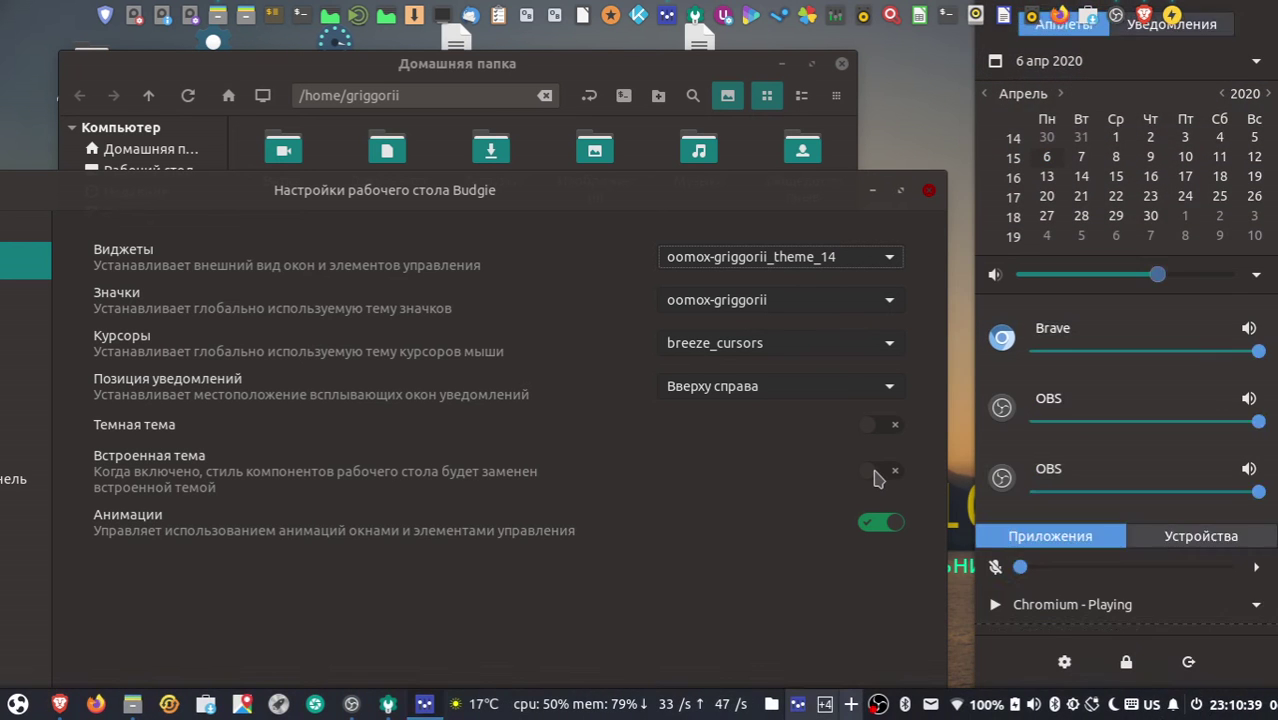
{"action": "left_click", "coordinate": [875, 479]}
{"action": "left_click", "coordinate": [878, 479]}
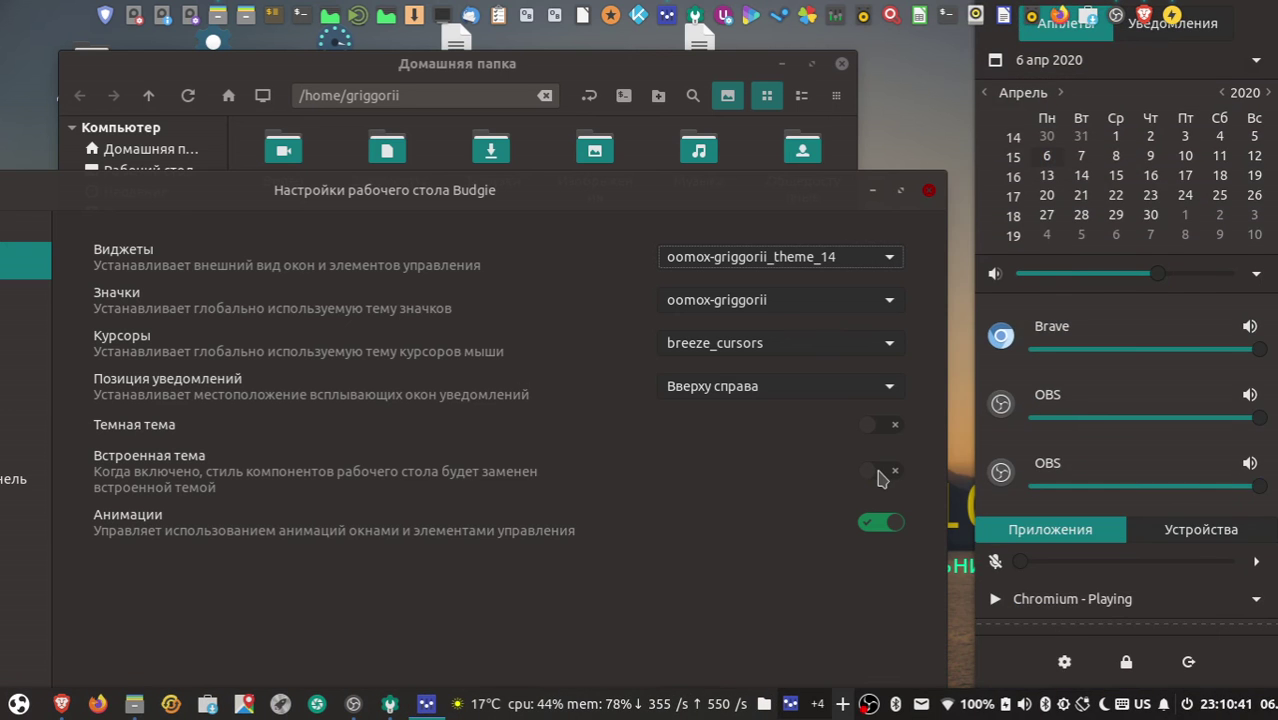
{"action": "left_click", "coordinate": [879, 479]}
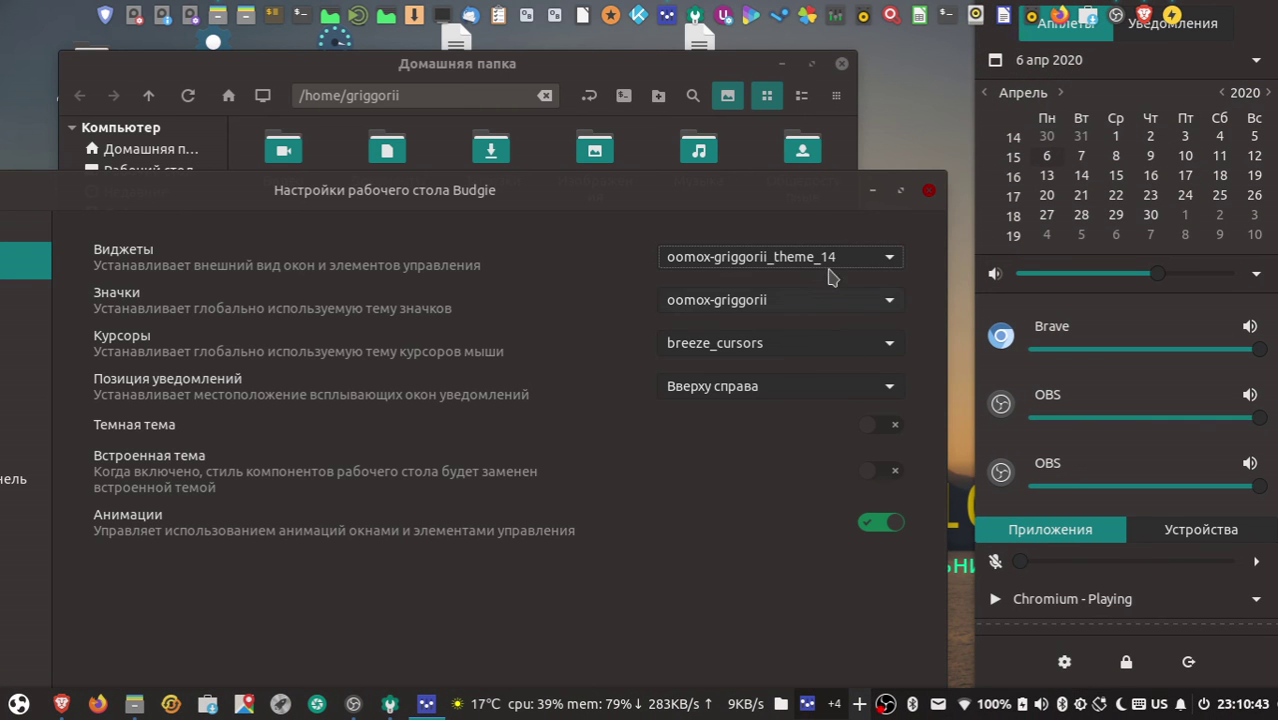
Set the Виджеты theme to oomox-griggorii_theme_15 and toggle Встроенная тема on and back off.
{"action": "left_click", "coordinate": [828, 259]}
{"action": "left_click", "coordinate": [828, 259]}
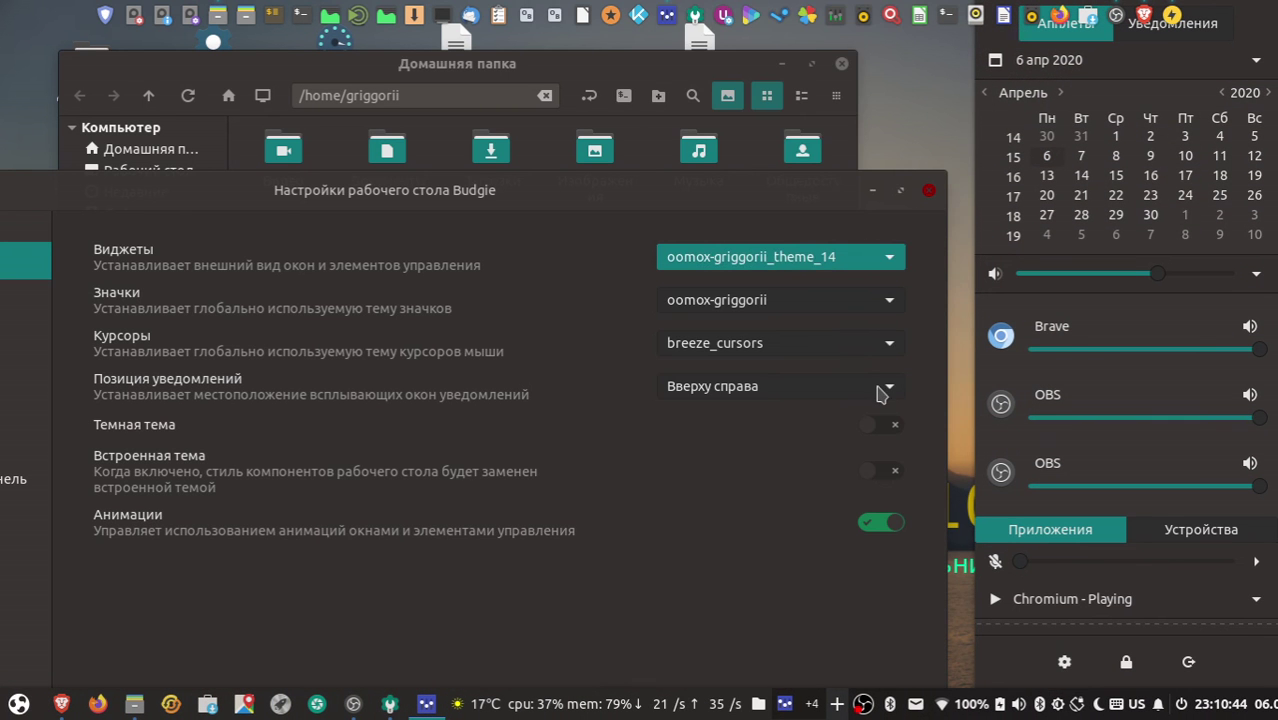
{"action": "key", "text": "Down"}
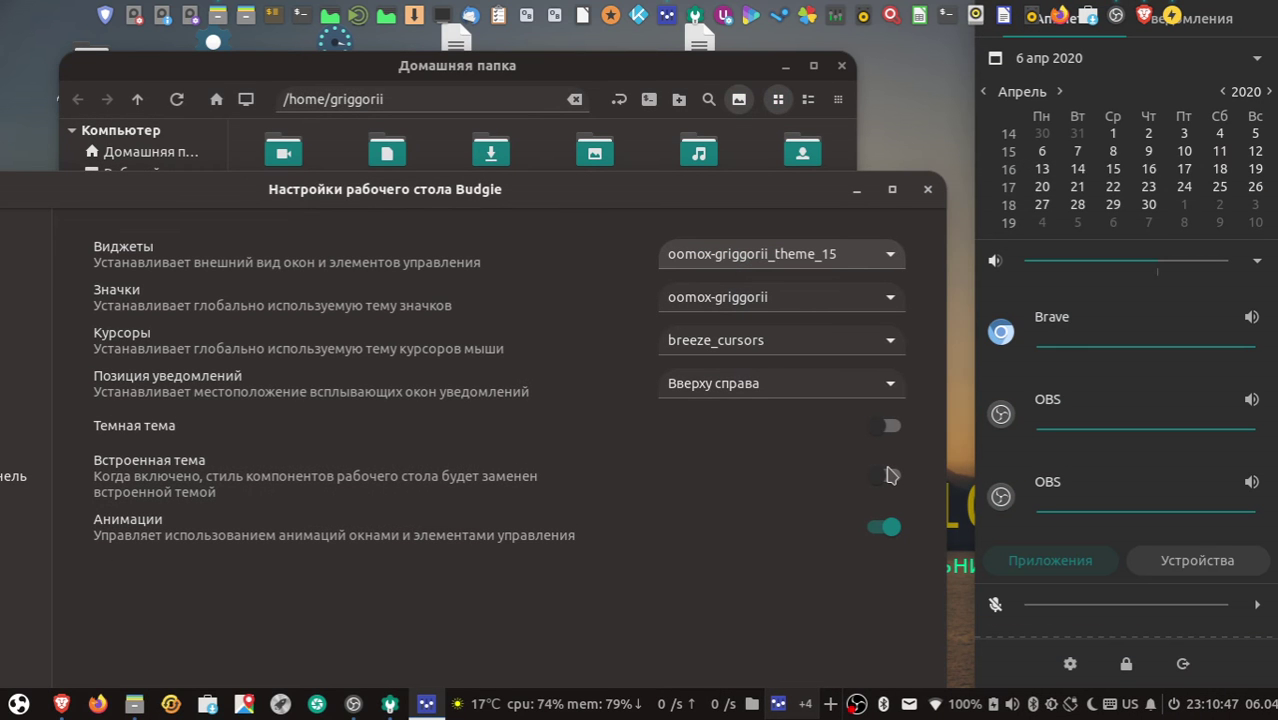
{"action": "left_click", "coordinate": [888, 477]}
{"action": "left_click", "coordinate": [888, 477]}
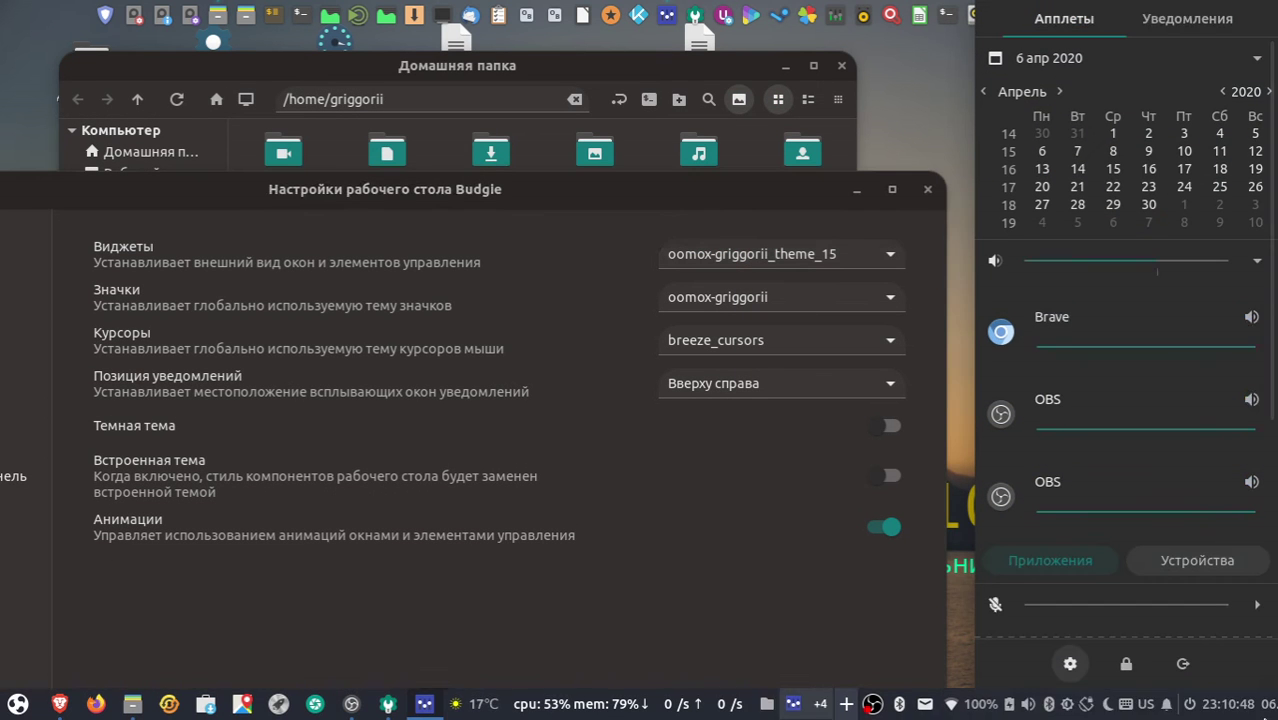
Set the Виджеты theme to oomox-griggorii_theme_2 and move the Budgie settings window down, clear of the home folder window.
{"action": "left_click", "coordinate": [845, 258]}
{"action": "key", "text": "Escape"}
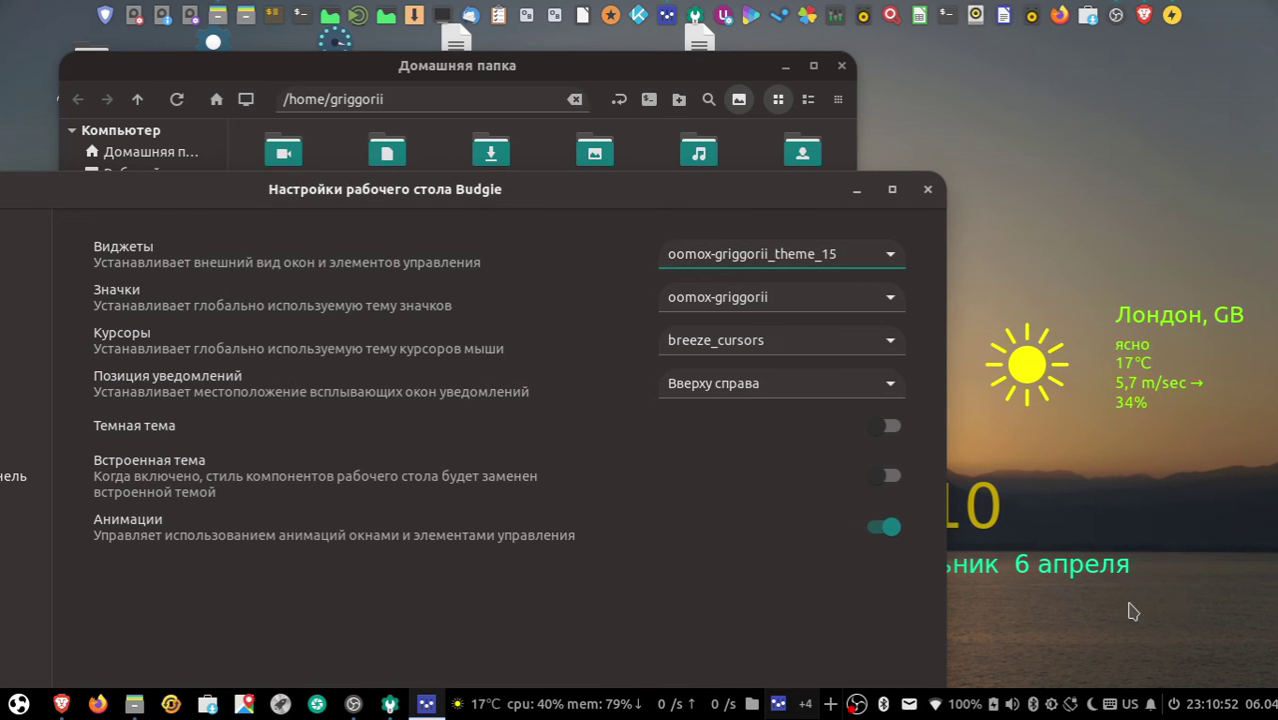
{"action": "key", "text": "Down"}
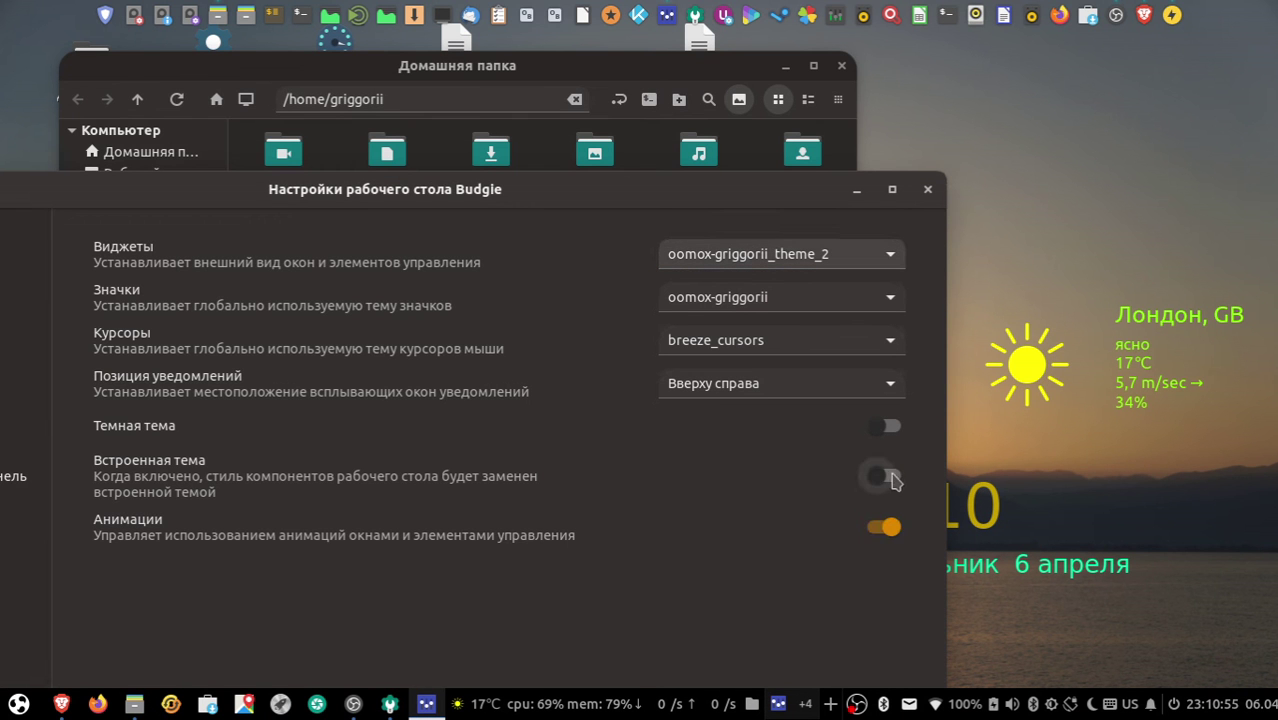
{"action": "left_click_drag", "start_coordinate": [700, 190], "coordinate": [1012, 617]}
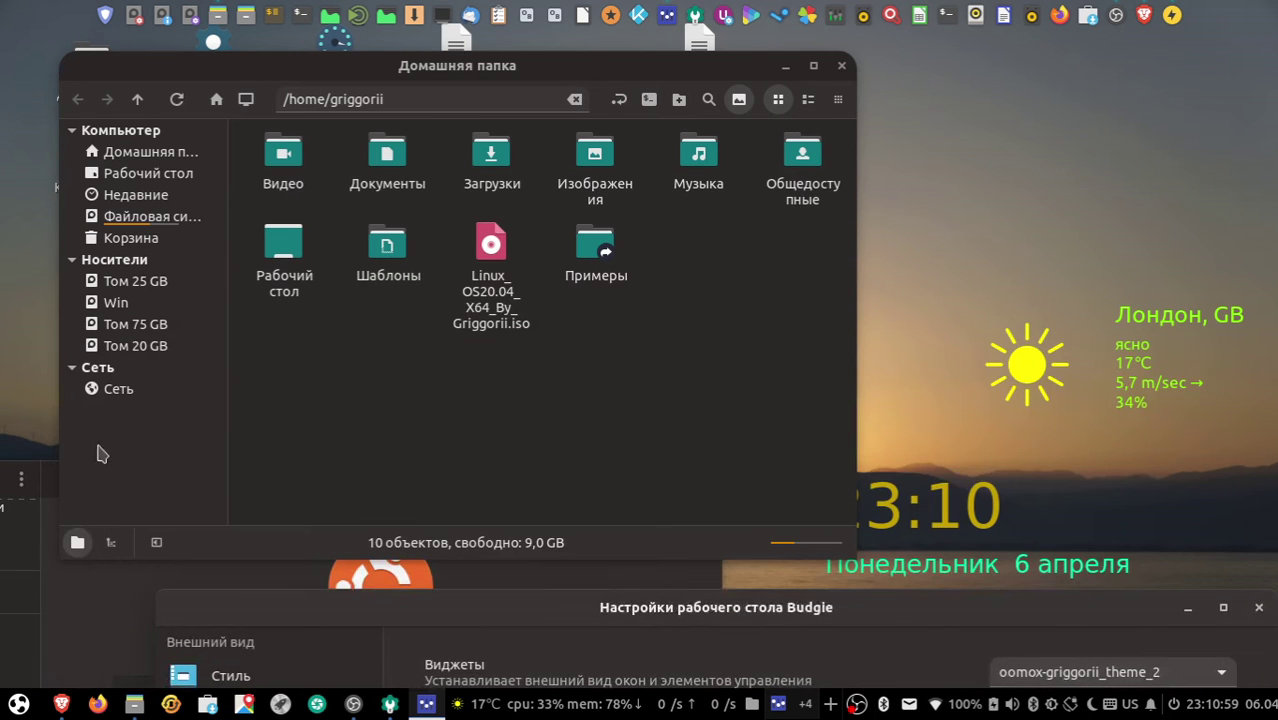
Bring the system settings window forward, open its Пользователи page and move the window down.
{"action": "left_click_drag", "start_coordinate": [151, 488], "coordinate": [573, 35]}
{"action": "scroll", "coordinate": [277, 491], "scroll_direction": "down", "scroll_amount": 2}
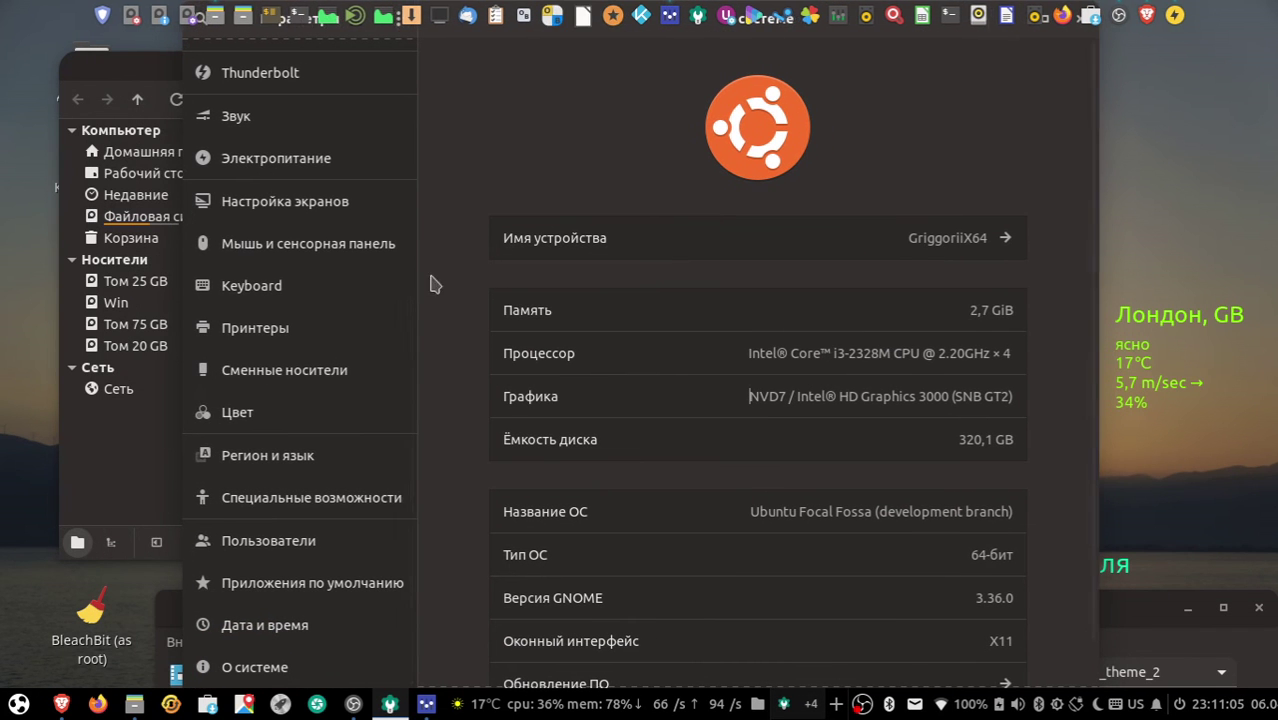
{"action": "left_click", "coordinate": [336, 541]}
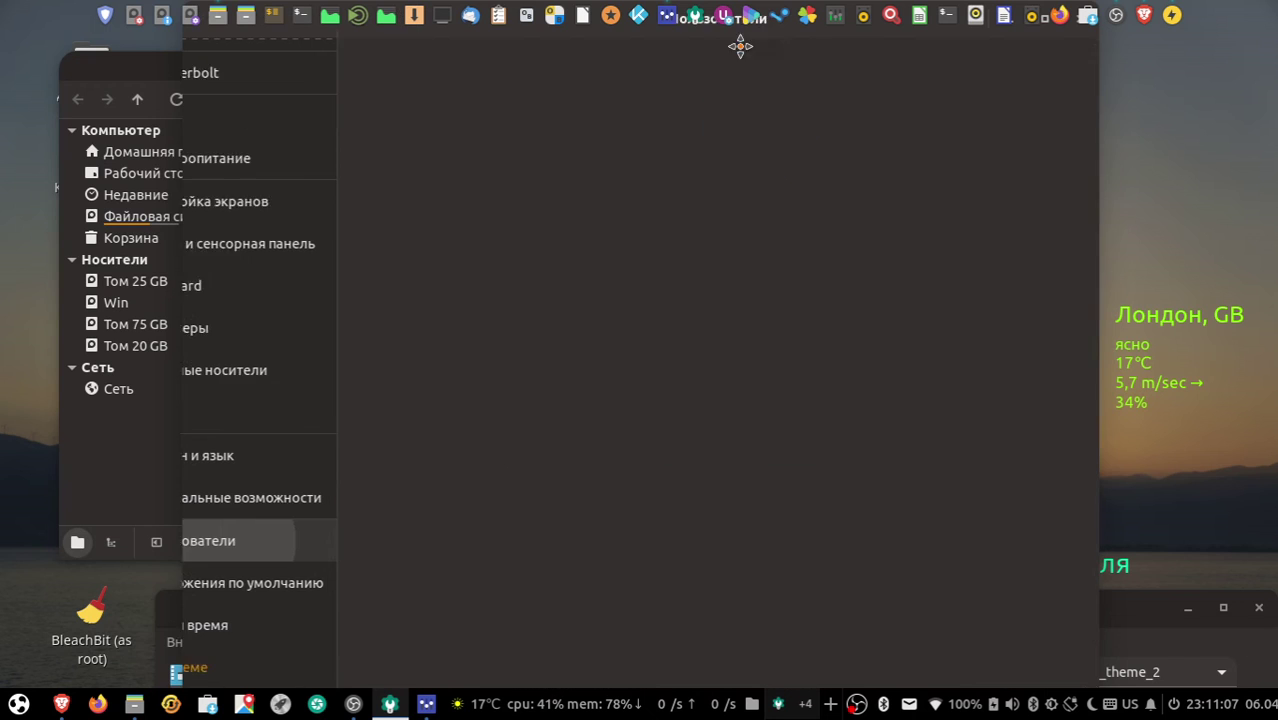
{"action": "left_click_drag", "start_coordinate": [642, 48], "coordinate": [530, 213]}
Preview the account name editing field and the avatar picker on the Пользователи page, moving the window up to fit the picker.
{"action": "left_click", "coordinate": [578, 357]}
{"action": "left_click", "coordinate": [272, 362]}
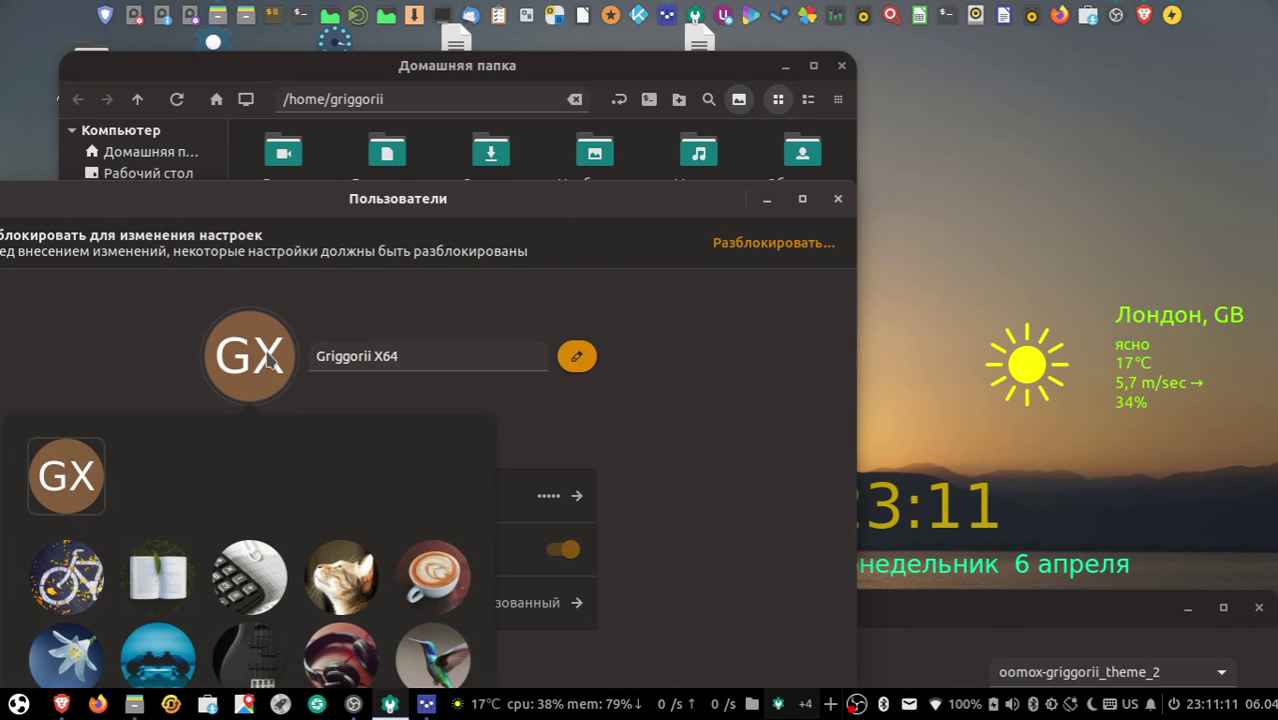
{"action": "left_click_drag", "start_coordinate": [407, 199], "coordinate": [518, 78]}
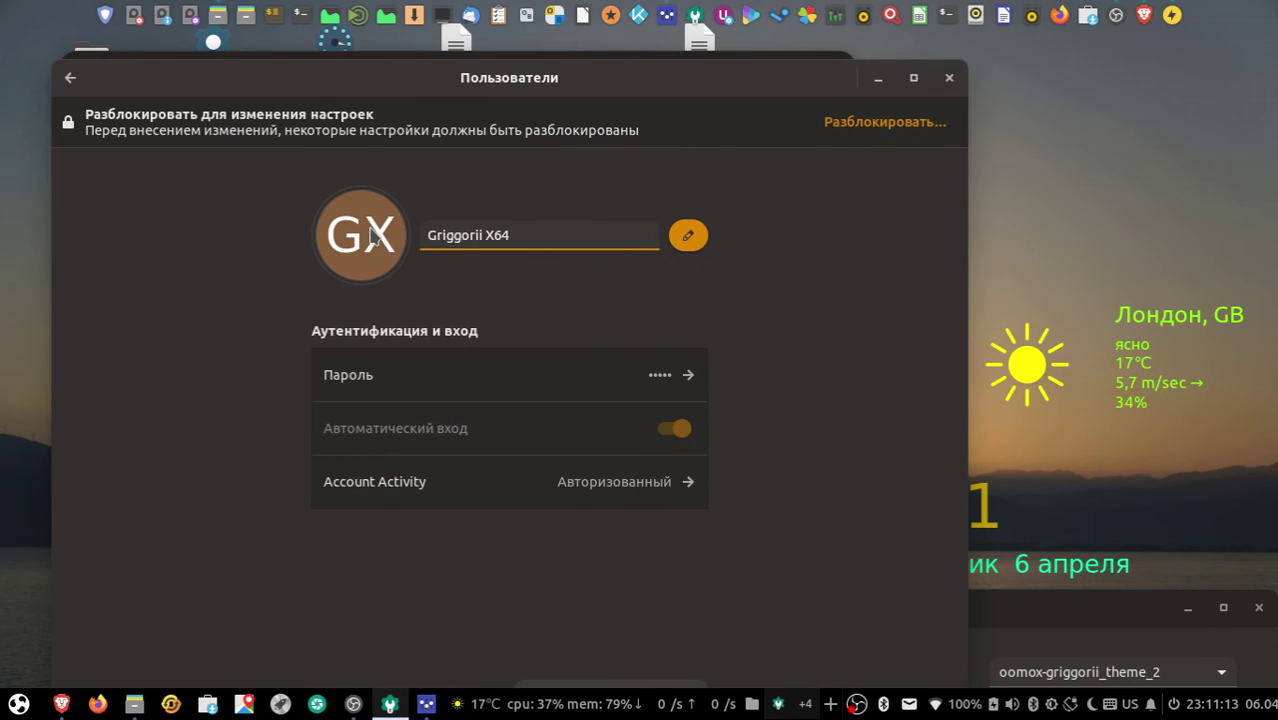
{"action": "left_click", "coordinate": [373, 235]}
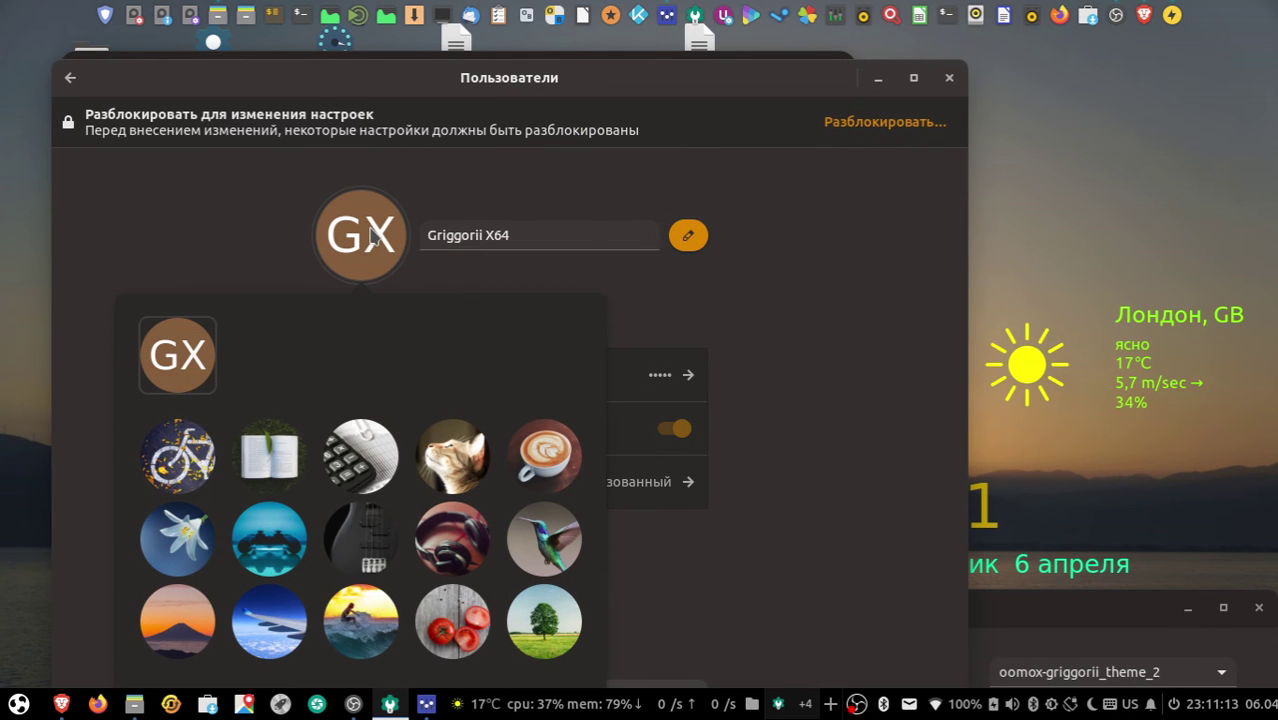
{"action": "left_click", "coordinate": [840, 357]}
{"action": "left_click_drag", "start_coordinate": [730, 77], "coordinate": [708, 12]}
{"action": "left_click", "coordinate": [360, 168]}
Move the Budgie settings window up over the Пользователи window and set the Виджеты theme to oomox-griggorii_theme_3.
{"action": "left_click_drag", "start_coordinate": [1056, 598], "coordinate": [921, 260]}
{"action": "left_click", "coordinate": [1036, 343]}
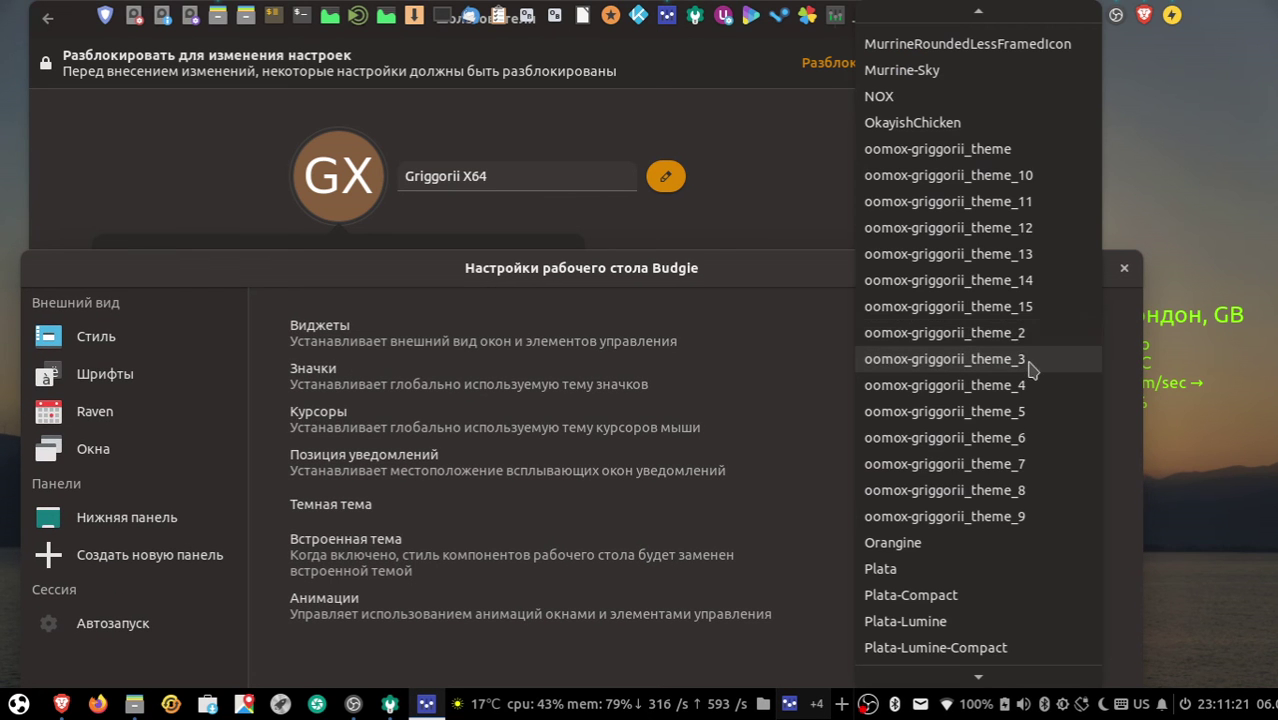
{"action": "left_click", "coordinate": [1036, 337]}
{"action": "key", "text": "Down"}
Move the Budgie settings window down and preview the avatar picker in the Пользователи window.
{"action": "left_click_drag", "start_coordinate": [757, 277], "coordinate": [721, 337]}
{"action": "left_click", "coordinate": [366, 178]}
{"action": "left_click", "coordinate": [677, 272]}
{"action": "left_click", "coordinate": [964, 334]}
Set the Виджеты theme to oomox-griggorii_theme_4 and reposition the Budgie settings window below the user avatar.
{"action": "left_click_drag", "start_coordinate": [999, 281], "coordinate": [1010, 226]}
{"action": "left_click", "coordinate": [1041, 286]}
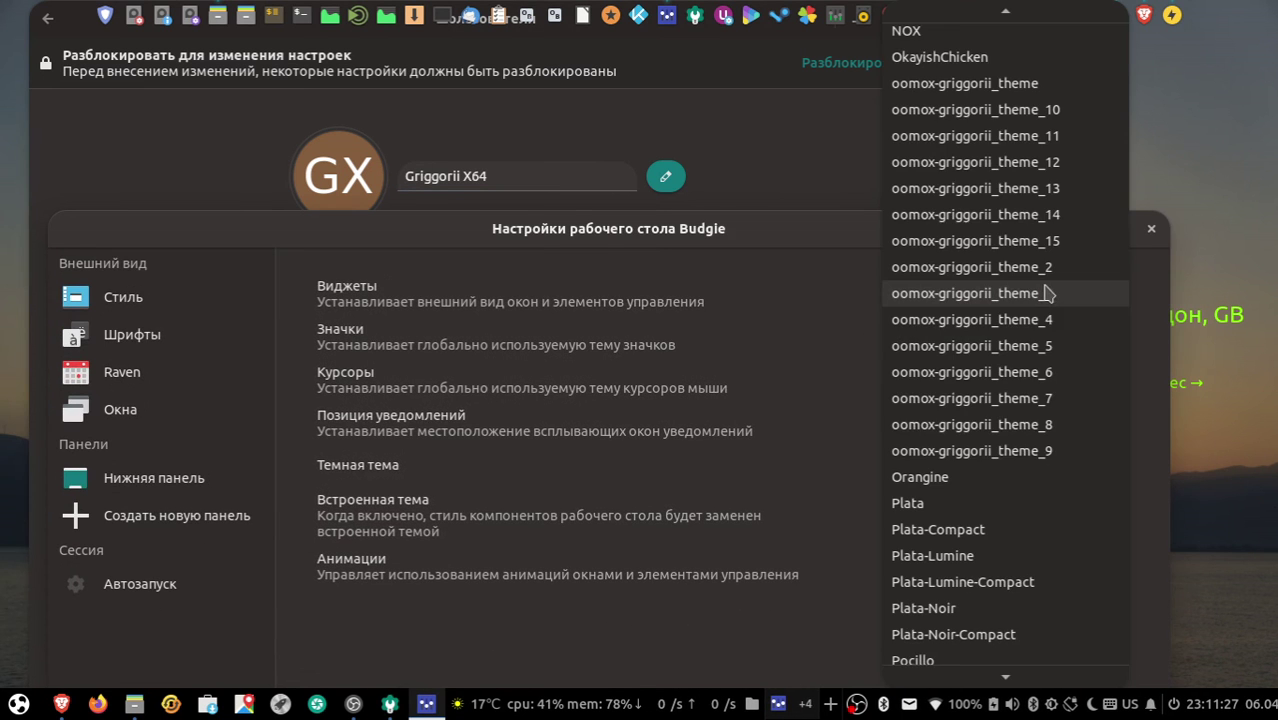
{"action": "left_click", "coordinate": [1043, 316]}
{"action": "key", "text": "Down"}
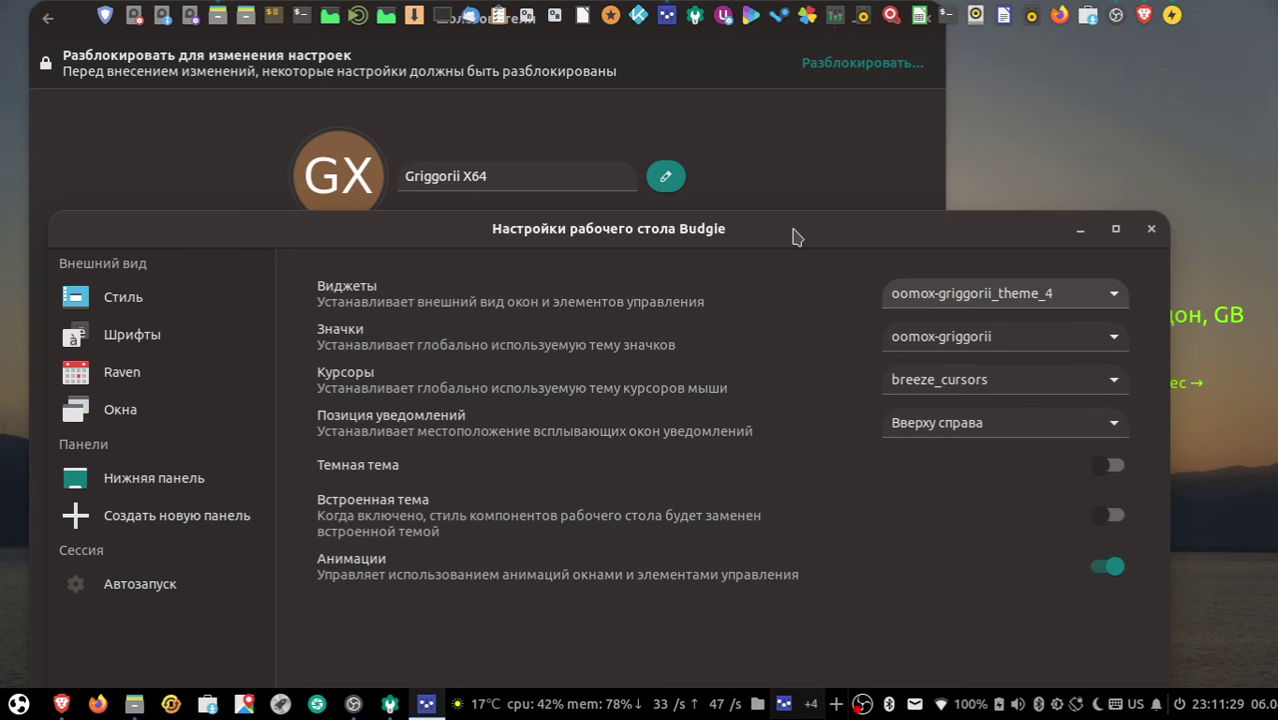
{"action": "left_click_drag", "start_coordinate": [797, 232], "coordinate": [879, 297]}
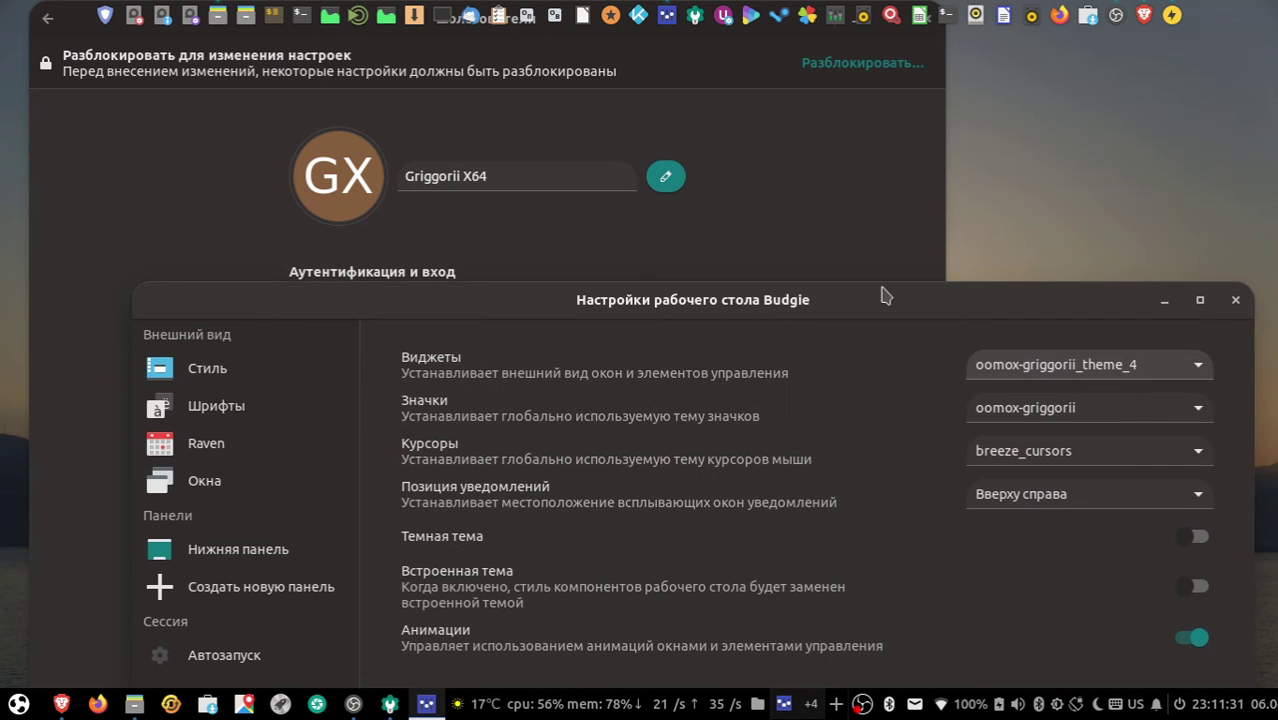
Preview the panel's volume control and toggle Встроенная тема on and back off.
{"action": "left_click", "coordinate": [1012, 705]}
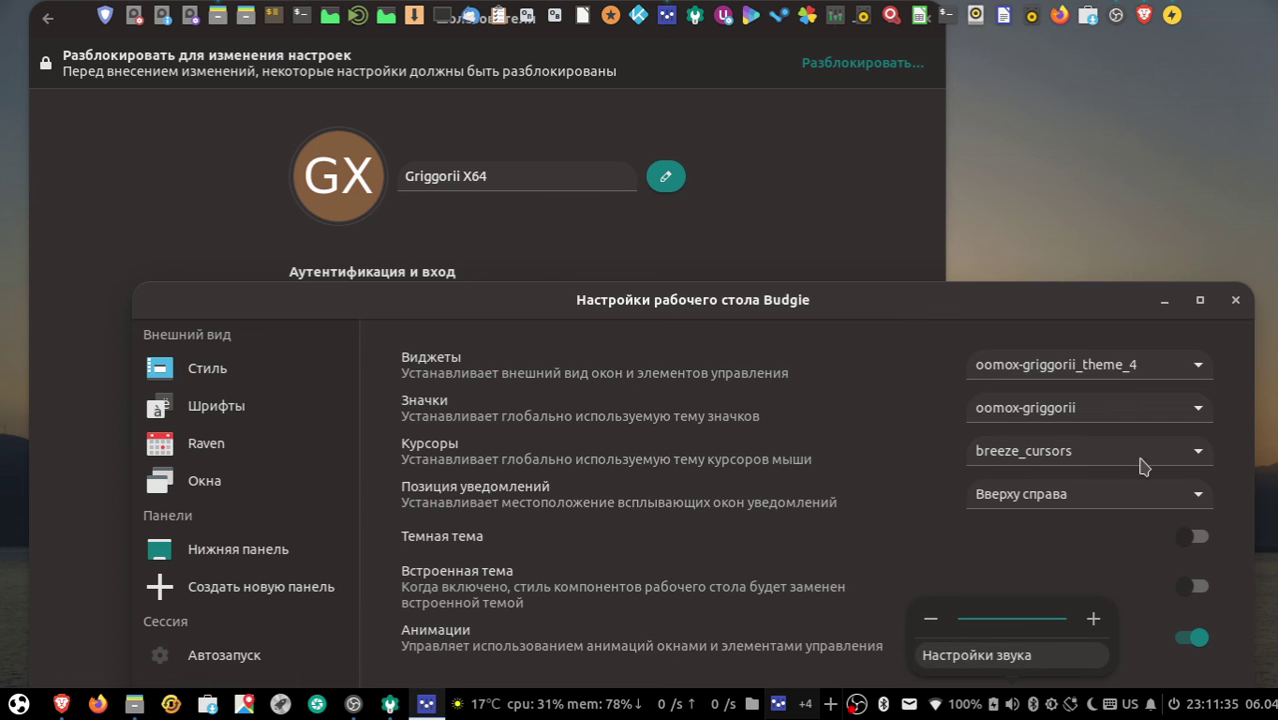
{"action": "left_click", "coordinate": [1195, 587]}
{"action": "left_click", "coordinate": [1197, 590]}
{"action": "left_click", "coordinate": [1197, 590]}
Set the Виджеты theme to oomox-griggorii_theme_5 and bring the Пользователи window to the front, moving it down.
{"action": "left_click", "coordinate": [1198, 370]}
{"action": "left_click", "coordinate": [1198, 380]}
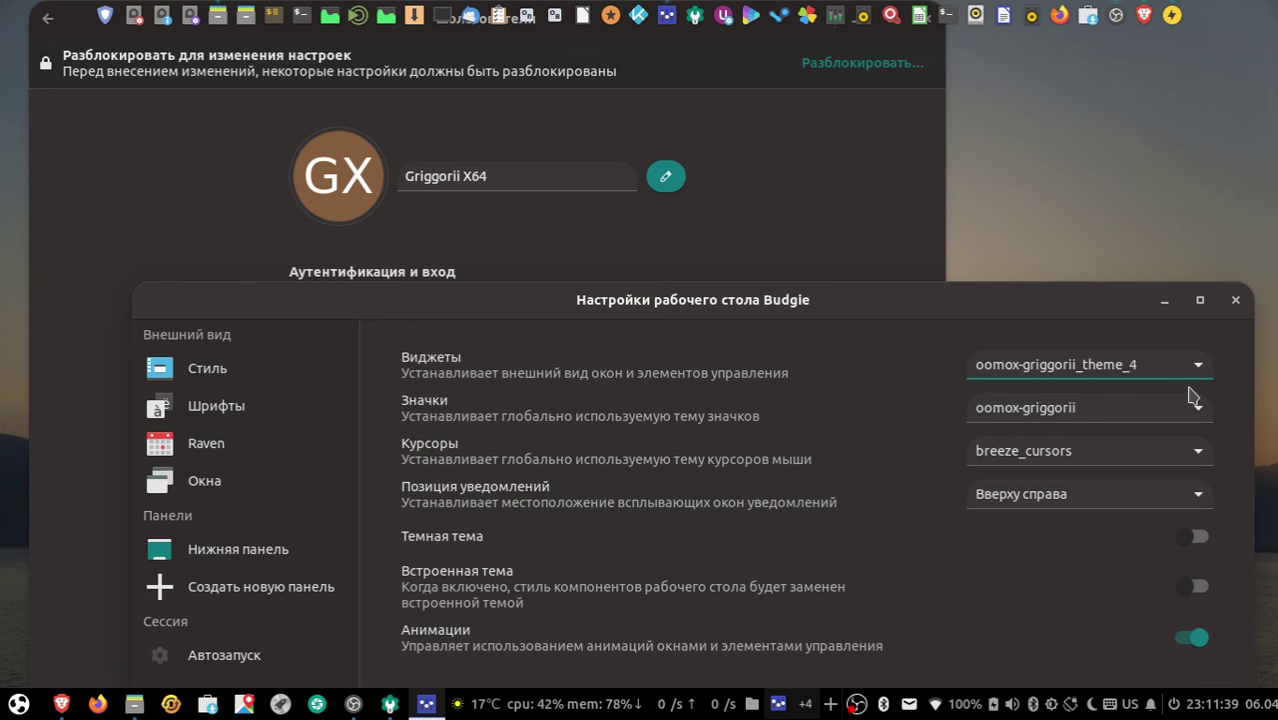
{"action": "left_click_drag", "start_coordinate": [611, 30], "coordinate": [732, 77]}
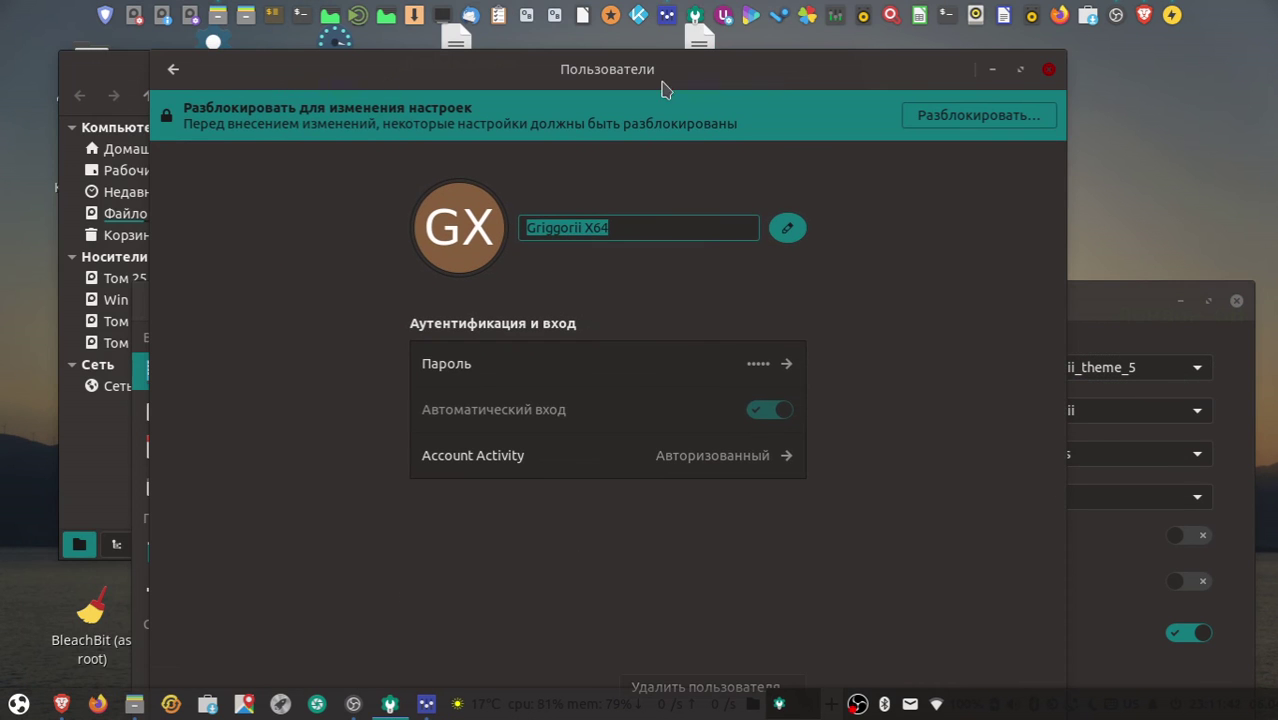
Return from Пользователи to the Параметры list, move that window down out of the way, and shift the file manager slightly right.
{"action": "left_click", "coordinate": [176, 71]}
{"action": "left_click_drag", "start_coordinate": [893, 64], "coordinate": [748, 510]}
{"action": "left_click_drag", "start_coordinate": [658, 61], "coordinate": [730, 62]}
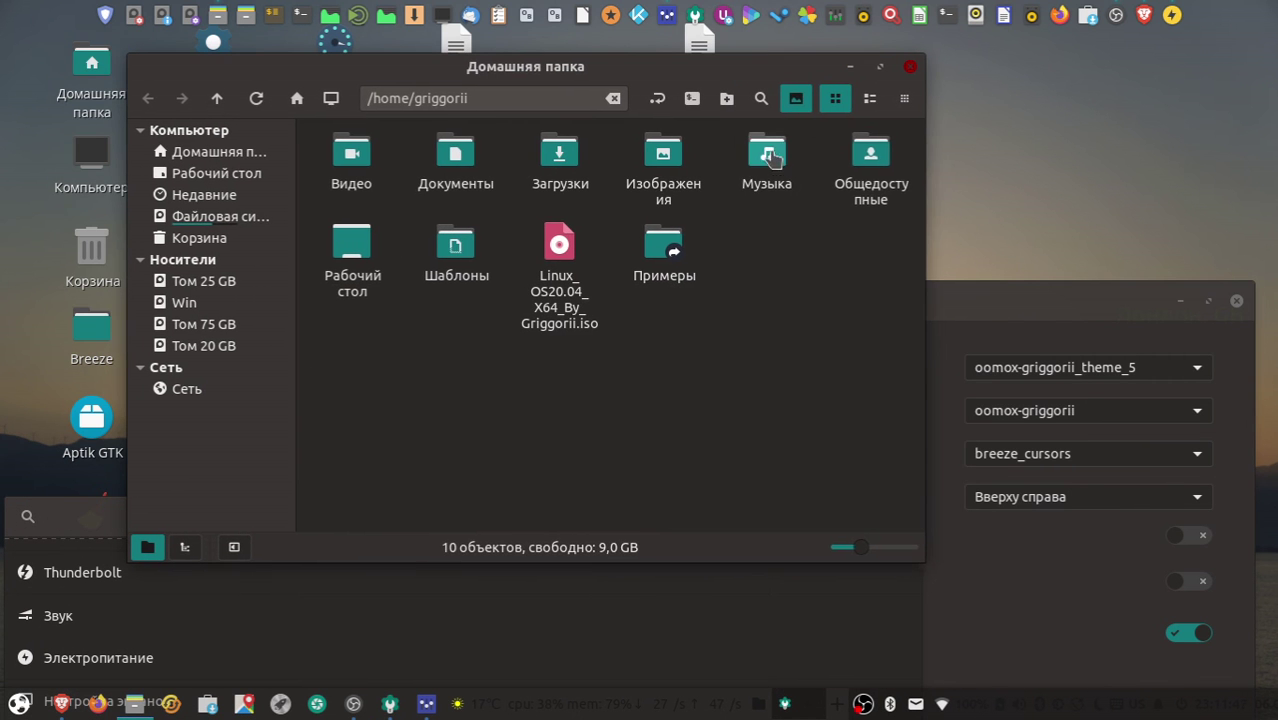
Preview the Музыка folder's context menu with its Открыть с помощью submenu, and dismiss it.
{"action": "right_click", "coordinate": [774, 162]}
{"action": "mouse_move", "coordinate": [866, 234]}
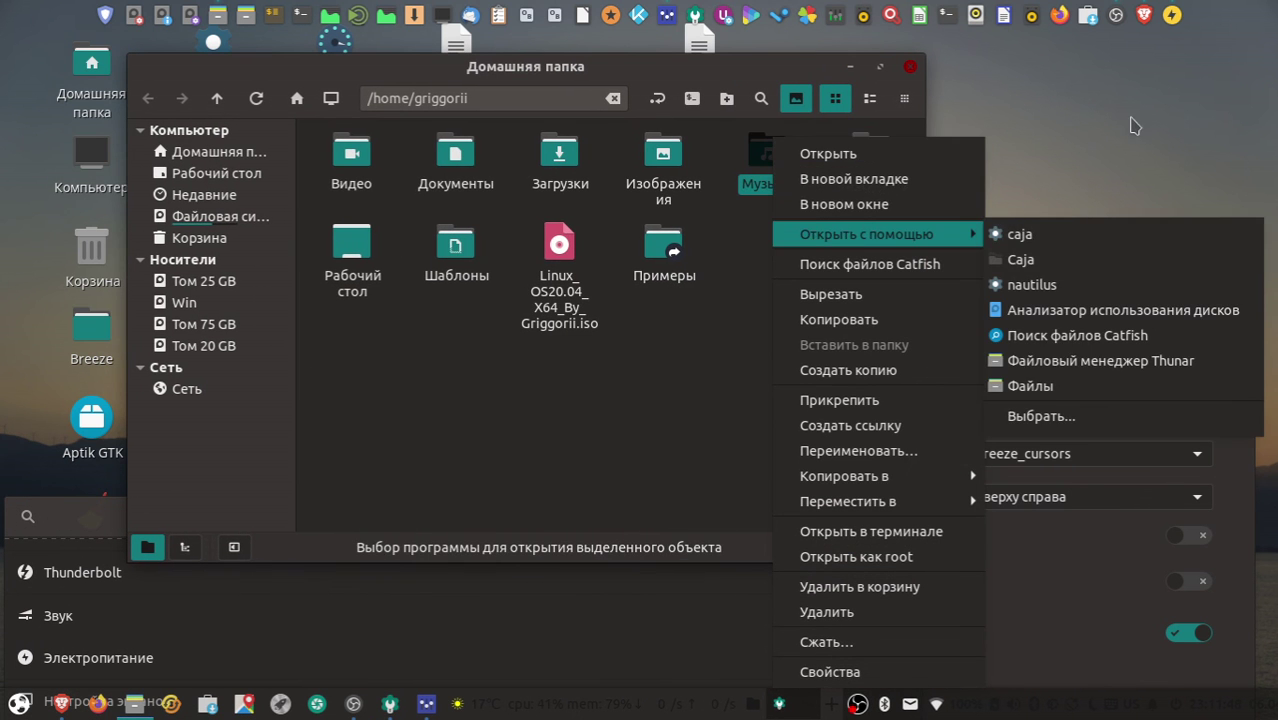
{"action": "left_click", "coordinate": [1129, 90]}
Set the Виджеты theme to oomox-griggorii_theme_6 and preview the Изображения folder's context menu.
{"action": "left_click", "coordinate": [1180, 372]}
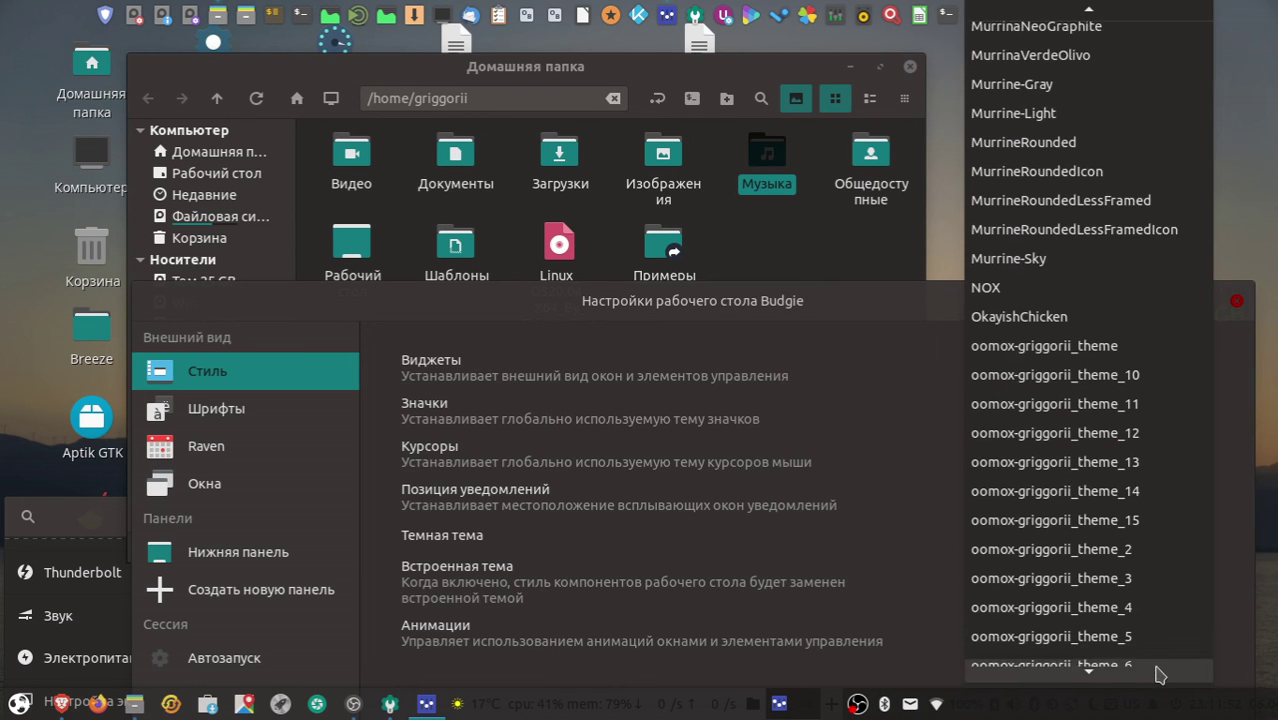
{"action": "left_click", "coordinate": [1140, 590]}
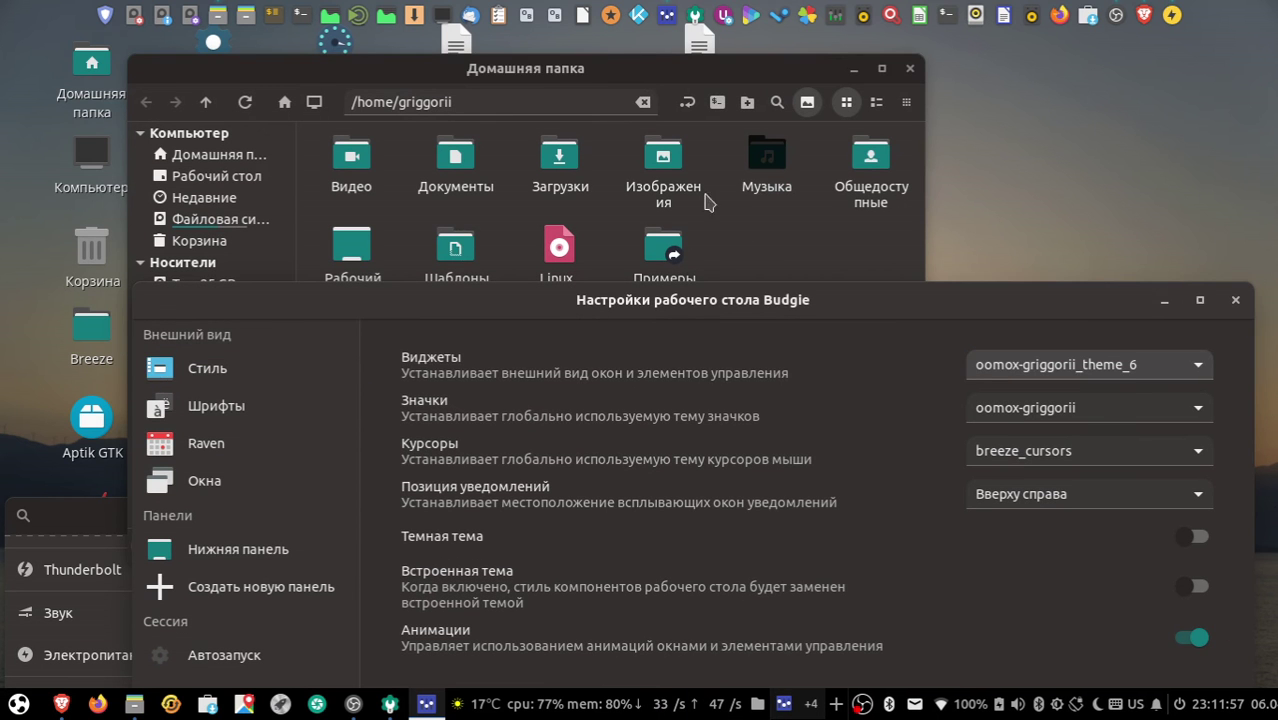
{"action": "right_click", "coordinate": [676, 145]}
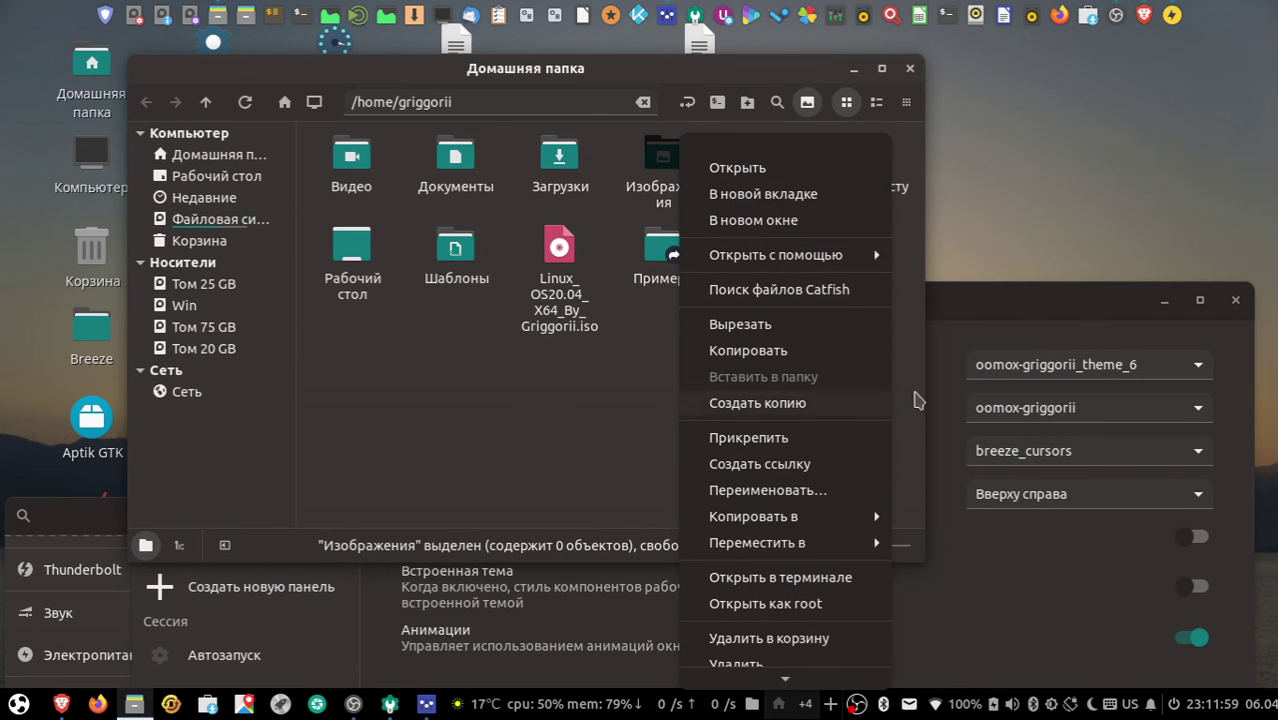
{"action": "key", "text": "Escape"}
Move the Параметры window up, open Пользователи to preview the avatar picker, and shift the window clear of the theme settings.
{"action": "left_click", "coordinate": [108, 512]}
{"action": "left_click_drag", "start_coordinate": [108, 512], "coordinate": [303, 81]}
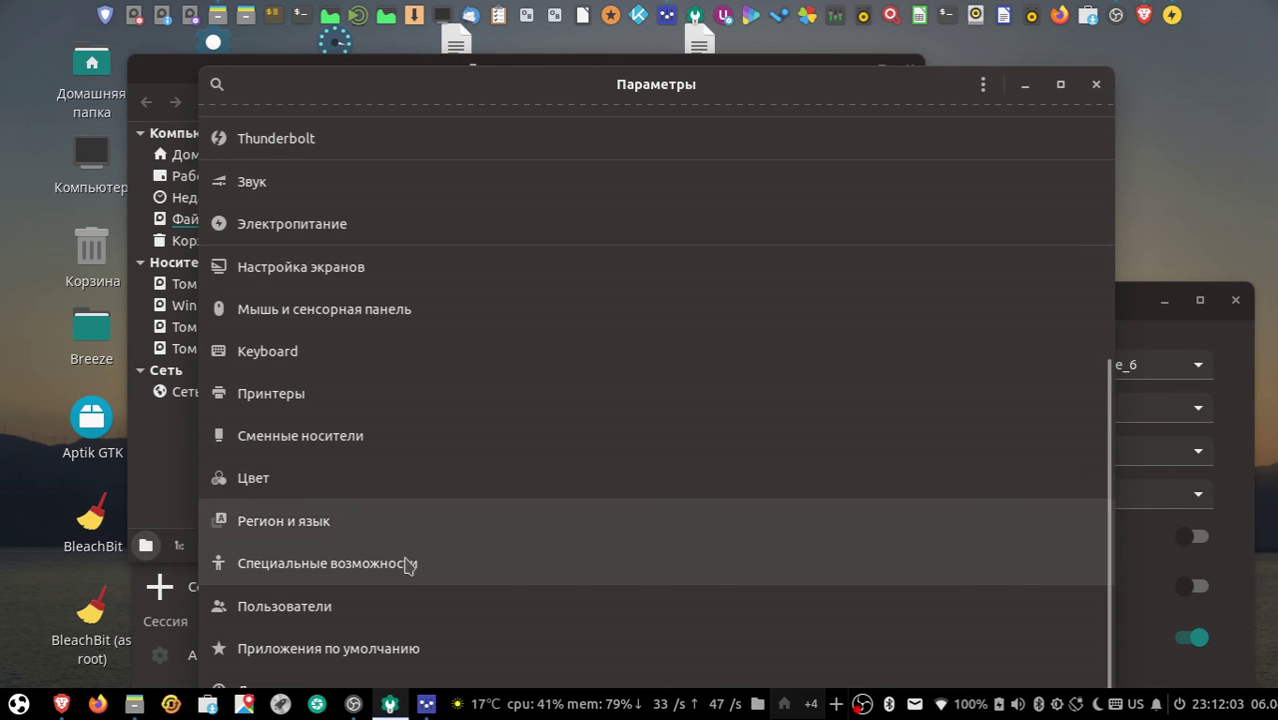
{"action": "left_click", "coordinate": [396, 606]}
{"action": "left_click", "coordinate": [513, 251]}
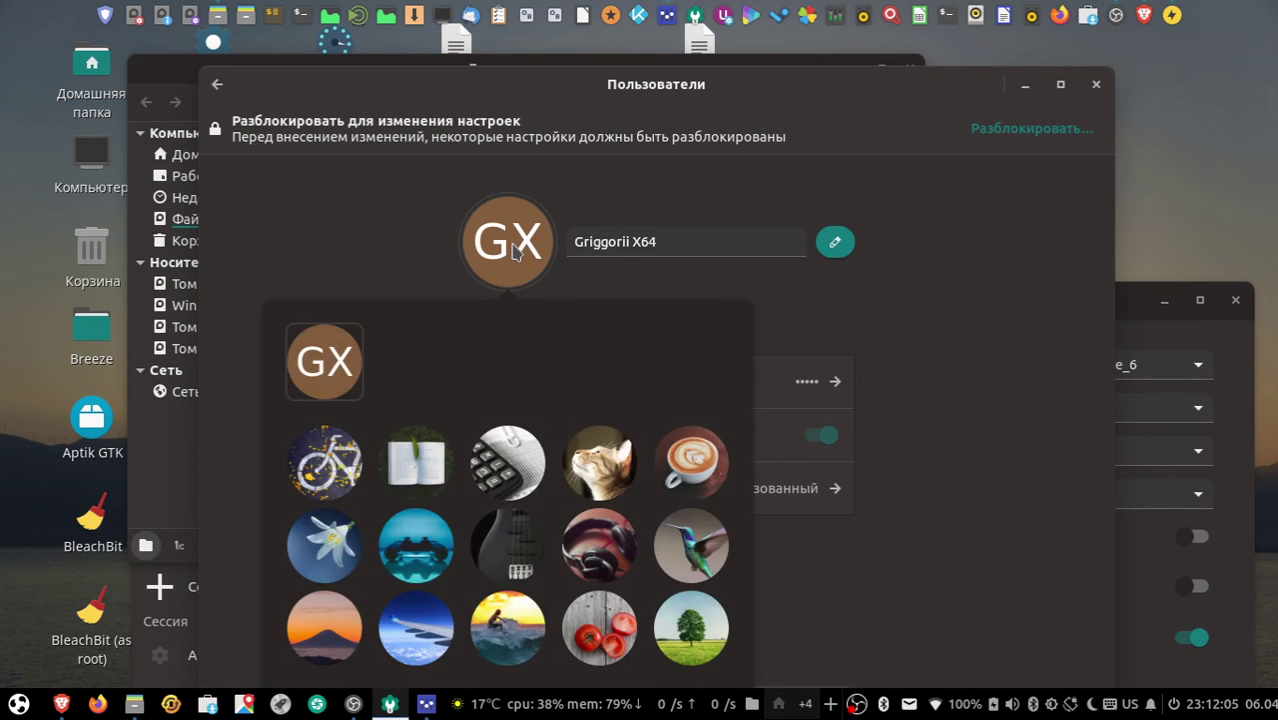
{"action": "key", "text": "Escape"}
{"action": "left_click_drag", "start_coordinate": [842, 78], "coordinate": [562, 81]}
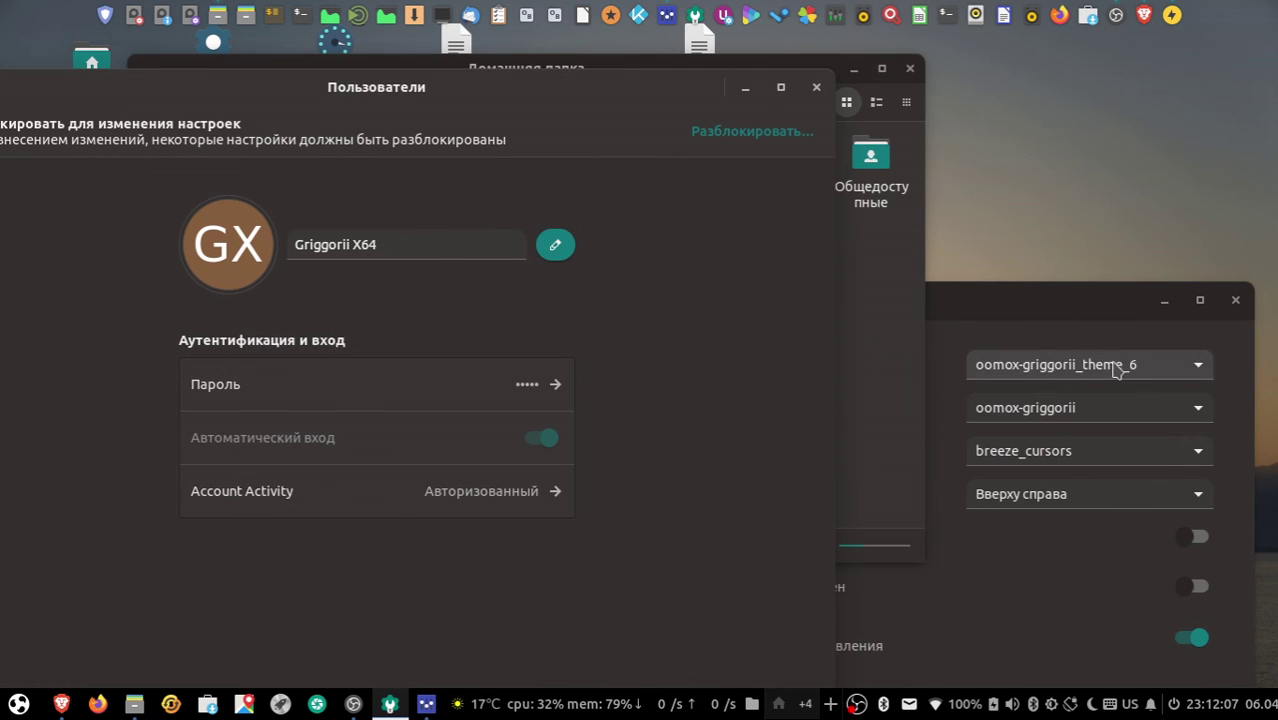
Set the Виджеты theme to oomox-griggorii_theme_7 and bring the Пользователи window forward, shifting it slightly right.
{"action": "left_click", "coordinate": [1110, 366]}
{"action": "left_click", "coordinate": [1120, 388]}
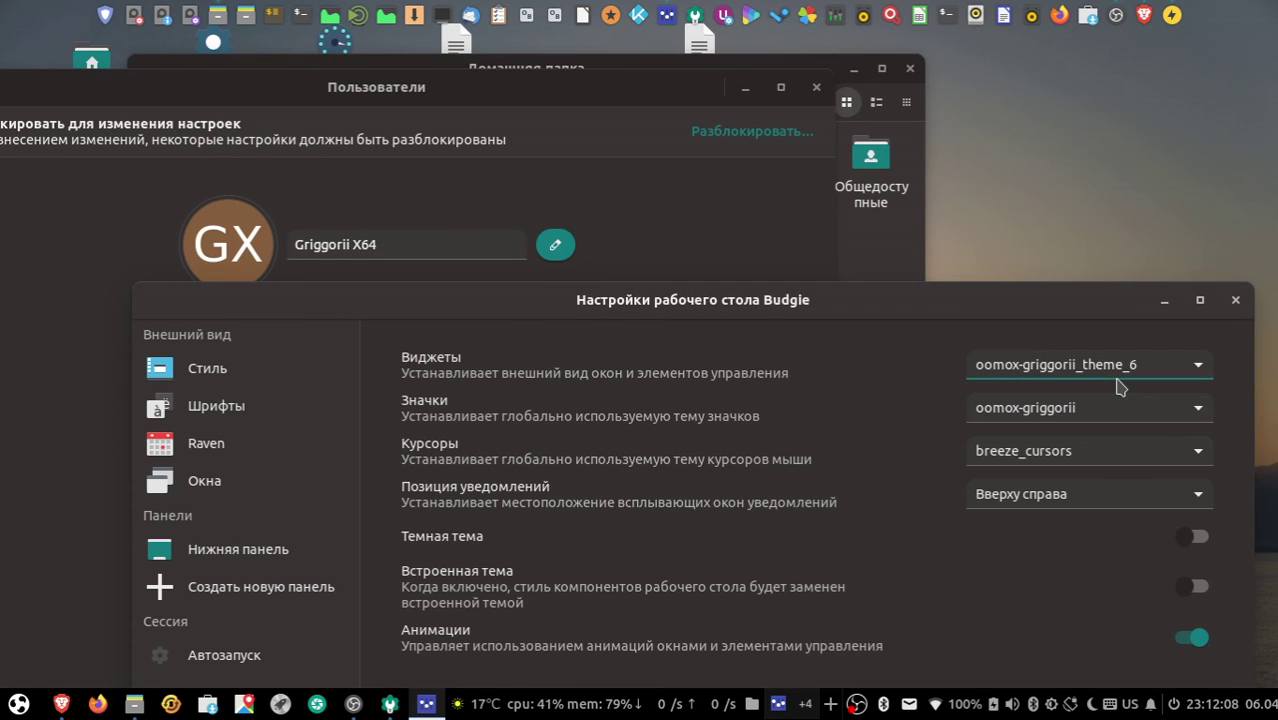
{"action": "left_click_drag", "start_coordinate": [584, 77], "coordinate": [672, 68]}
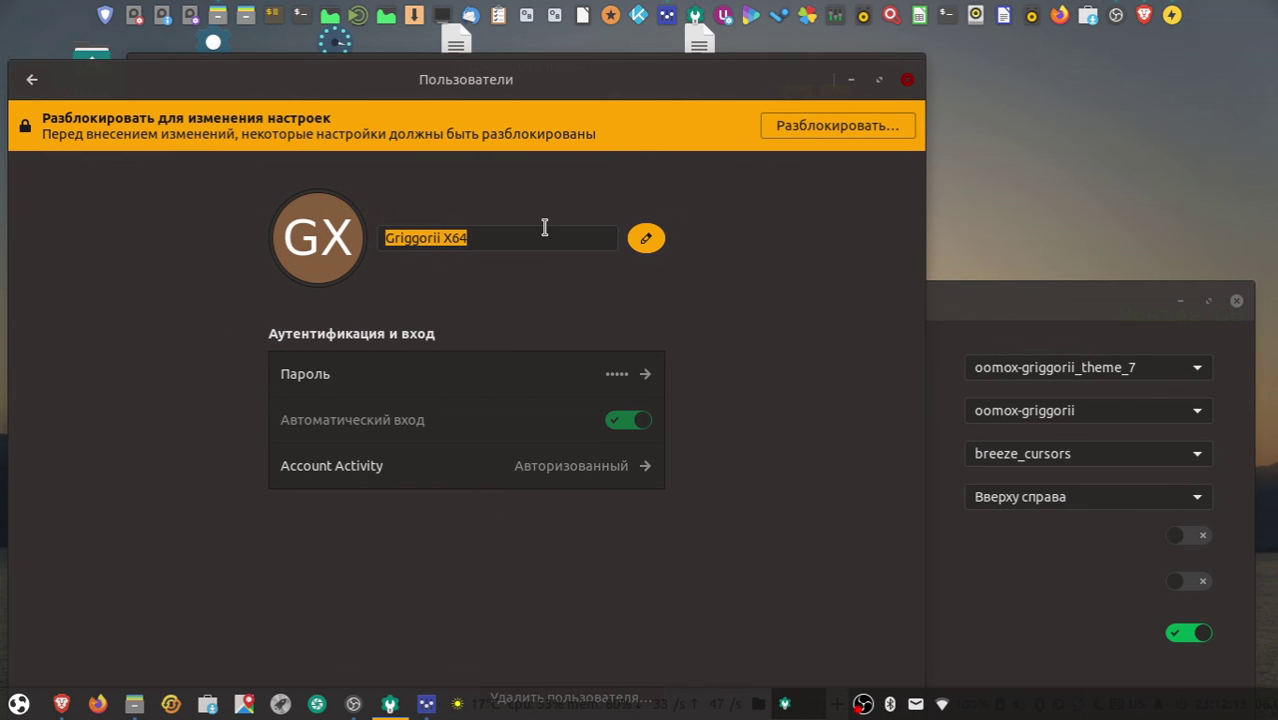
Move the Budgie settings window slightly up and switch the Виджеты theme to oomox-griggorii_theme_9.
{"action": "left_click", "coordinate": [1175, 372]}
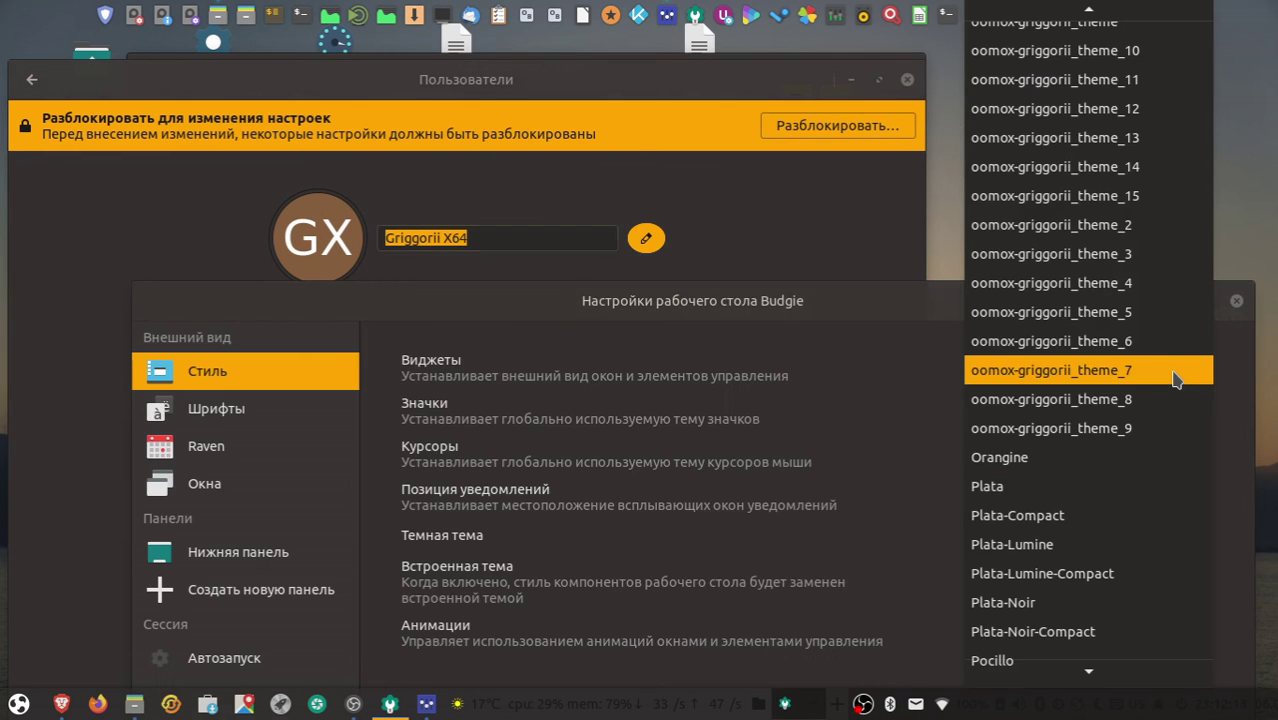
{"action": "left_click", "coordinate": [1172, 376]}
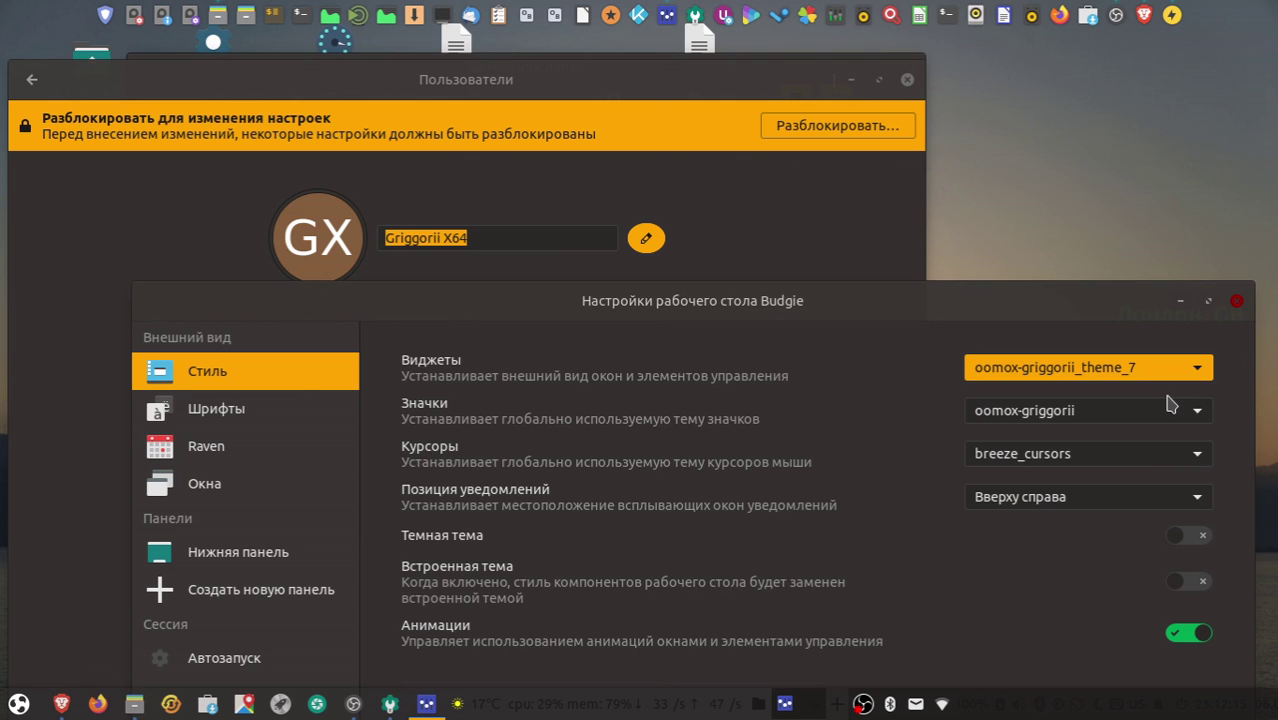
{"action": "key", "text": "Down"}
{"action": "mouse_move", "coordinate": [899, 302]}
{"action": "left_mouse_down"}
{"action": "mouse_move", "coordinate": [881, 344]}
{"action": "mouse_move", "coordinate": [905, 285]}
{"action": "left_mouse_up"}
{"action": "left_click", "coordinate": [1113, 358]}
{"action": "key", "text": "Escape"}
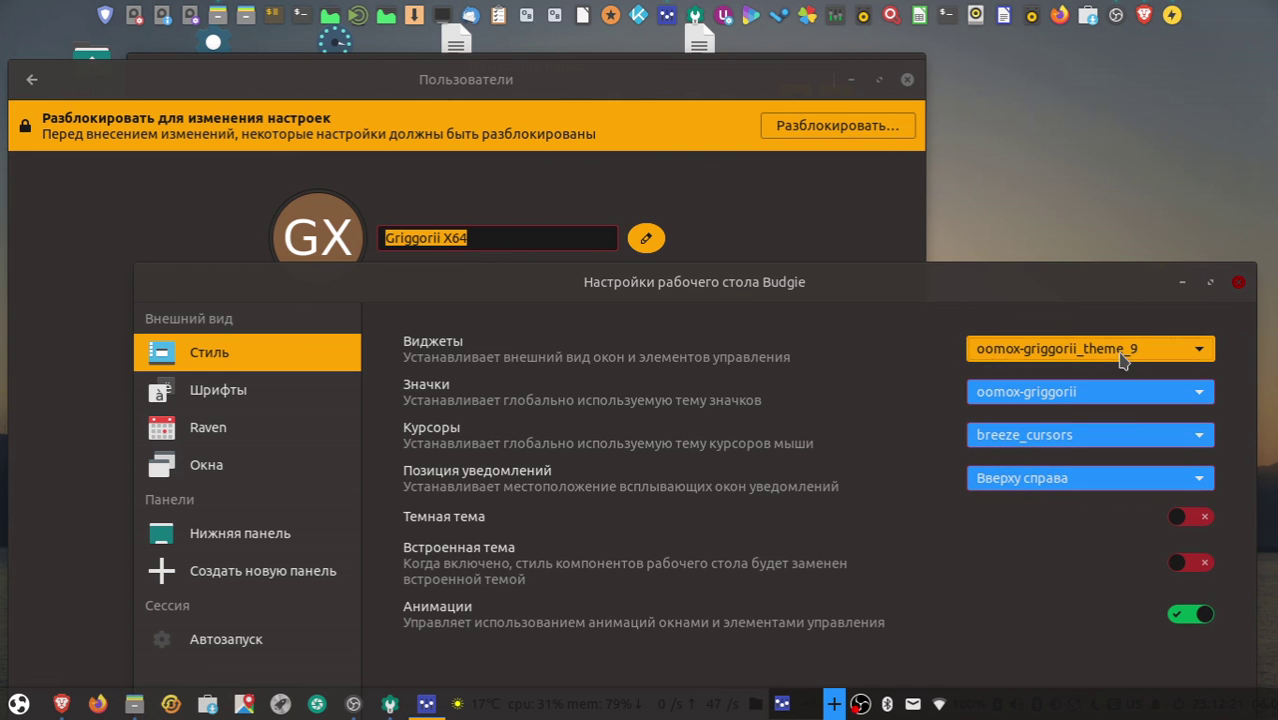
Set the Виджеты theme to oomox-griggorii_theme_4.
{"action": "key", "text": "Down"}
{"action": "left_click", "coordinate": [1121, 361]}
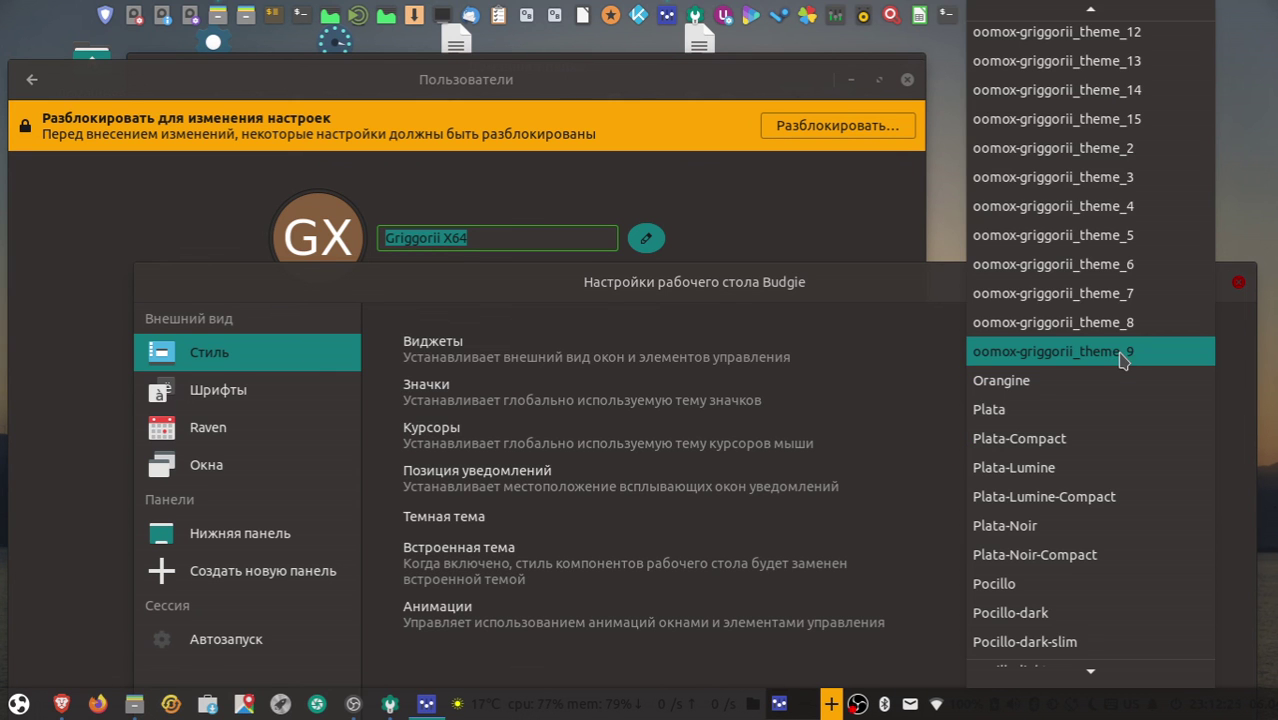
{"action": "mouse_move", "coordinate": [1141, 7]}
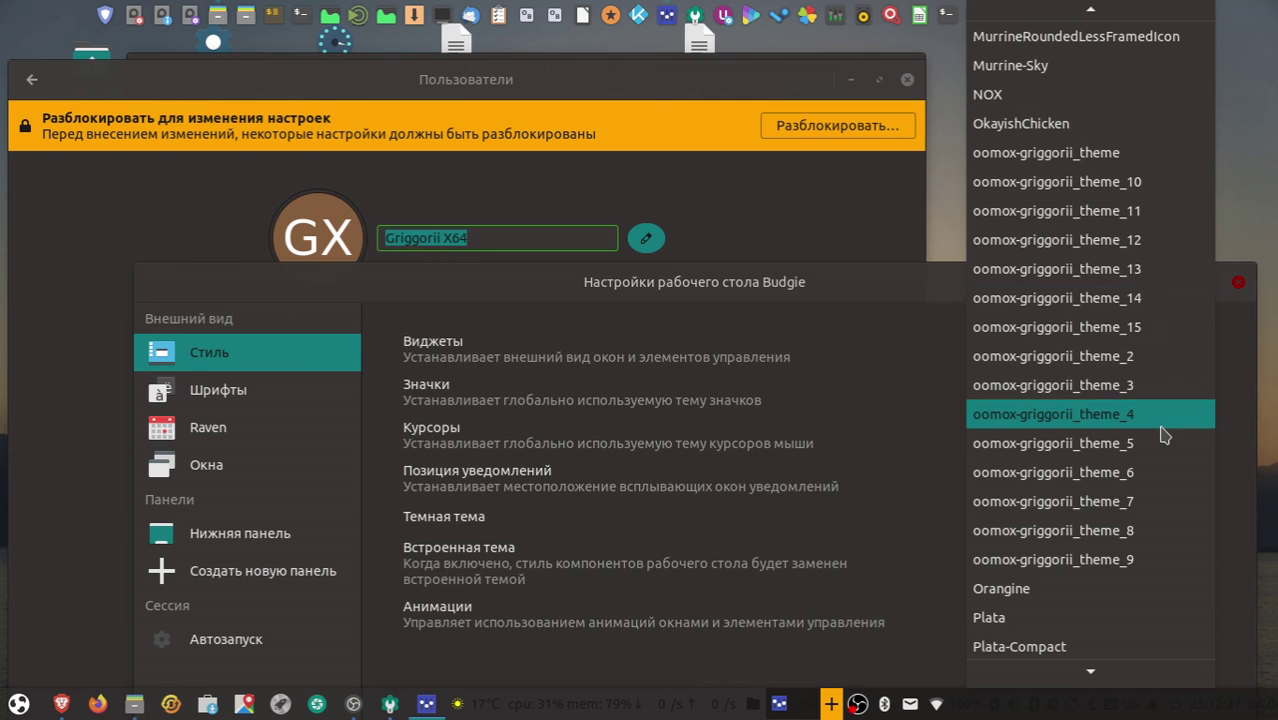
{"action": "key", "text": "Escape"}
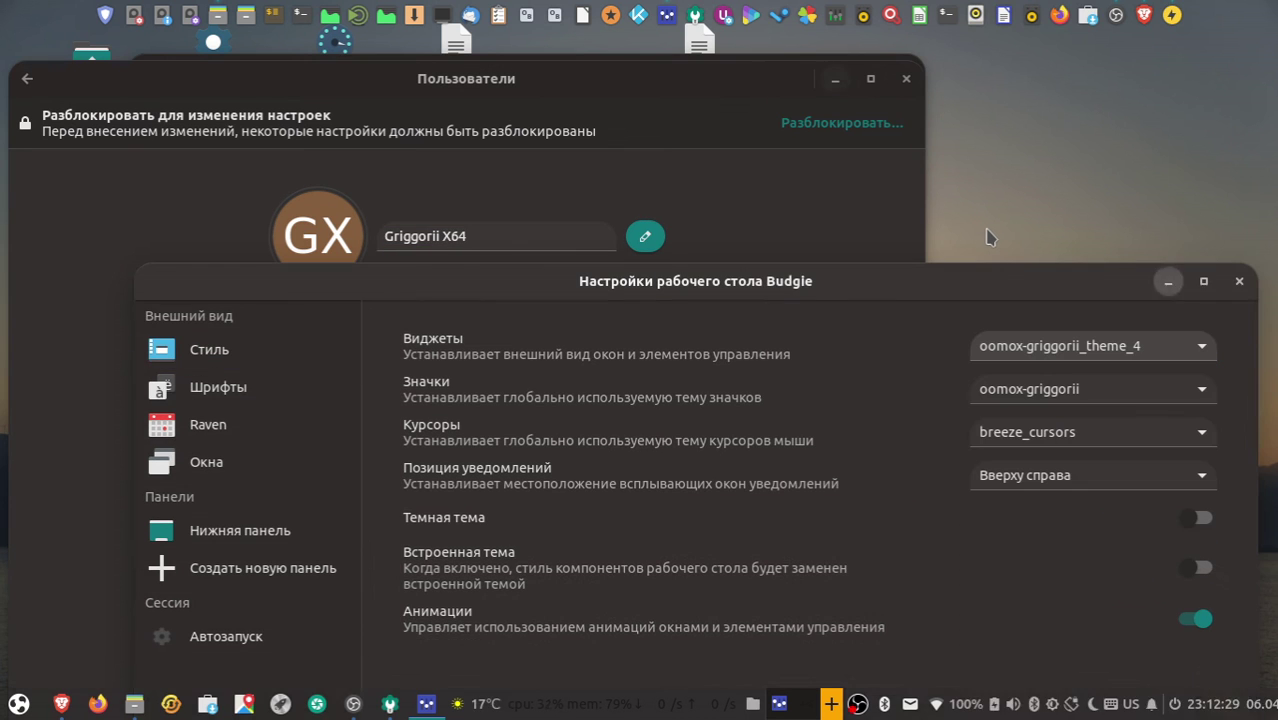
Shift the Пользователи window right and preview its avatar picker.
{"action": "left_click_drag", "start_coordinate": [612, 82], "coordinate": [655, 160]}
{"action": "left_click", "coordinate": [345, 237]}
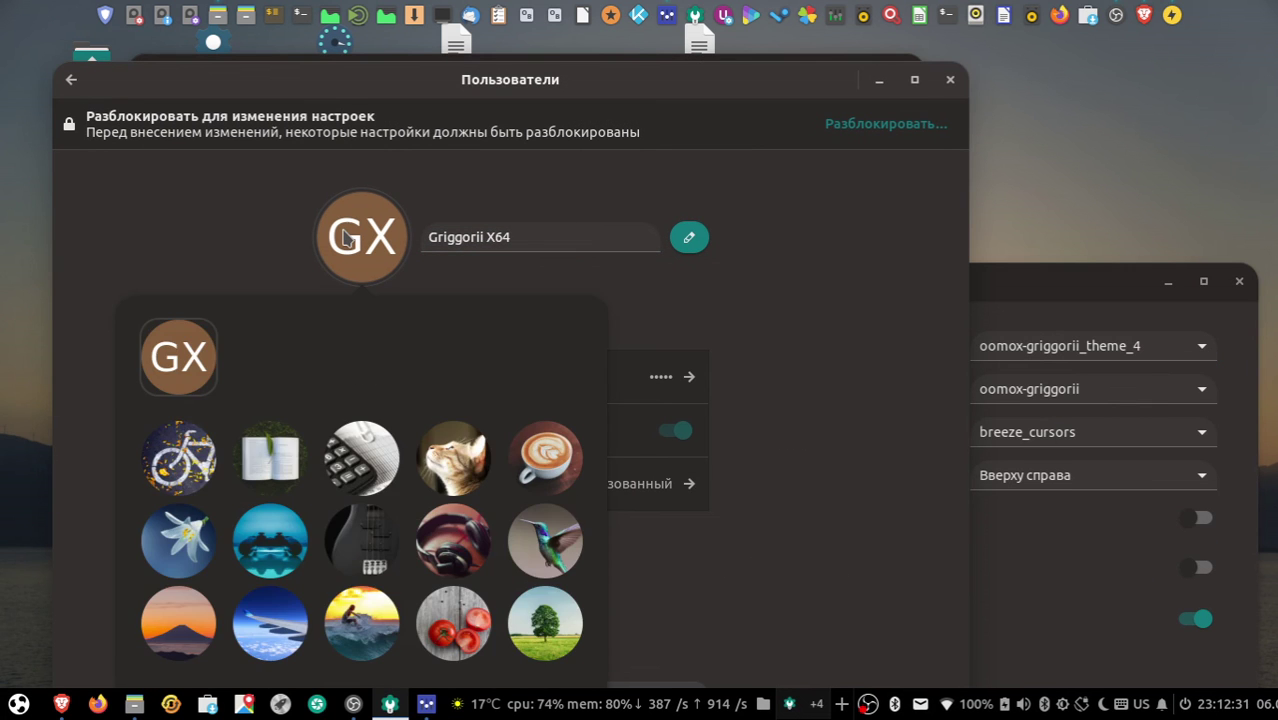
{"action": "left_click", "coordinate": [345, 237]}
Check the panel's battery indicator and move the Budgie settings window up and left.
{"action": "left_click", "coordinate": [966, 707]}
{"action": "left_click", "coordinate": [966, 707]}
{"action": "left_click", "coordinate": [966, 707]}
{"action": "left_click", "coordinate": [1083, 275]}
{"action": "left_click_drag", "start_coordinate": [1080, 270], "coordinate": [962, 180]}
Examine the full list of available Виджеты themes, from the Adapta variants through the Pop entries.
{"action": "left_click", "coordinate": [1015, 266]}
{"action": "scroll", "coordinate": [1007, 240], "scroll_direction": "up", "scroll_amount": 7}
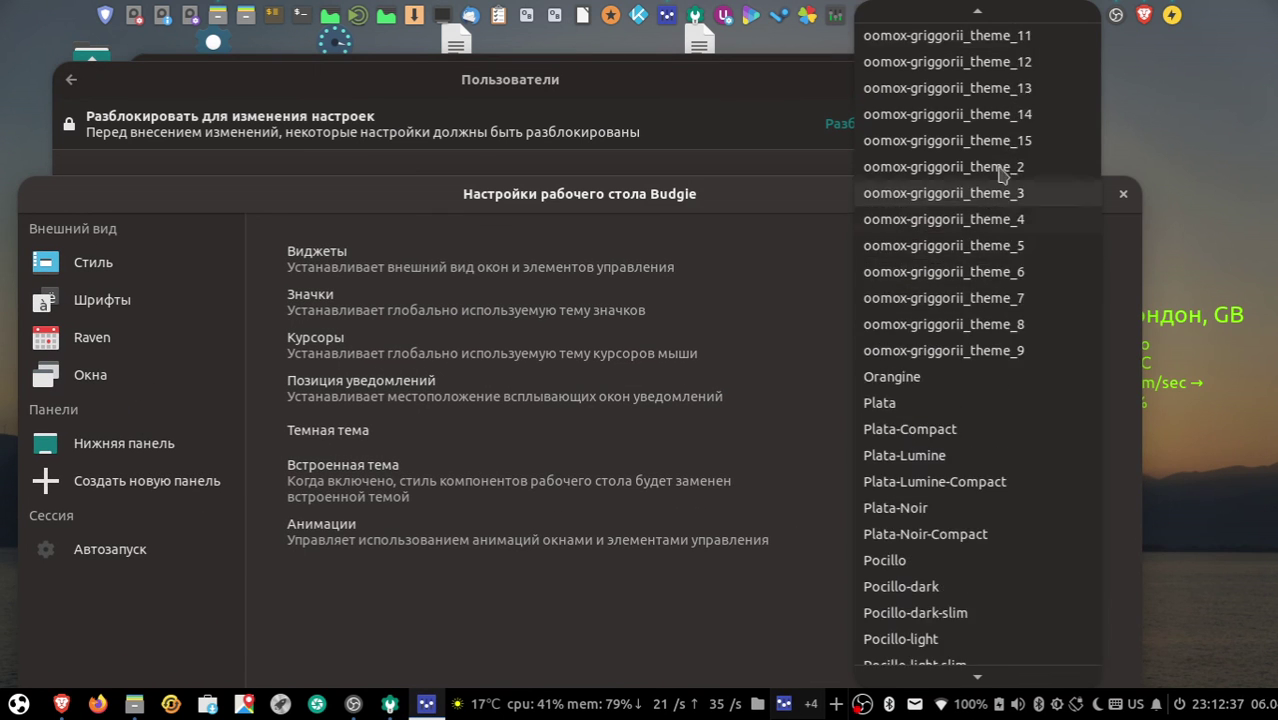
{"action": "mouse_move", "coordinate": [994, 9]}
{"action": "scroll", "coordinate": [998, 8], "scroll_direction": "up", "scroll_amount": 5}
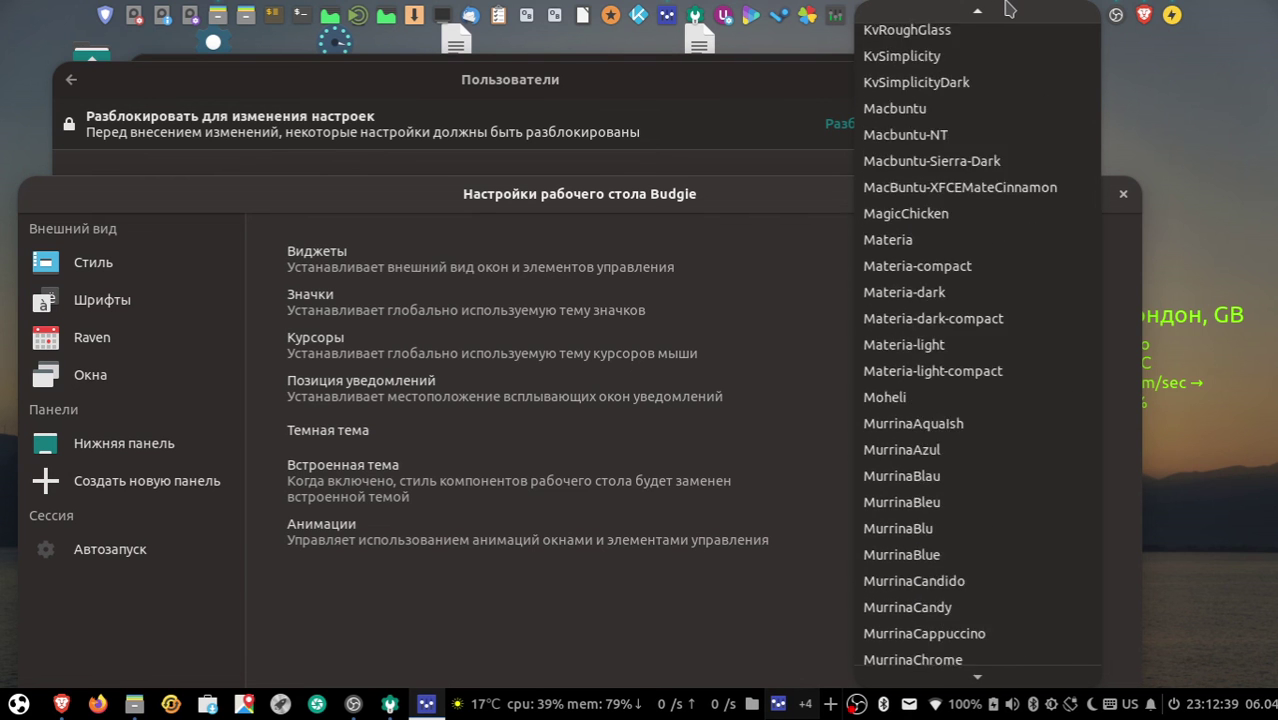
{"action": "scroll", "coordinate": [1008, 8], "scroll_direction": "up", "scroll_amount": 5}
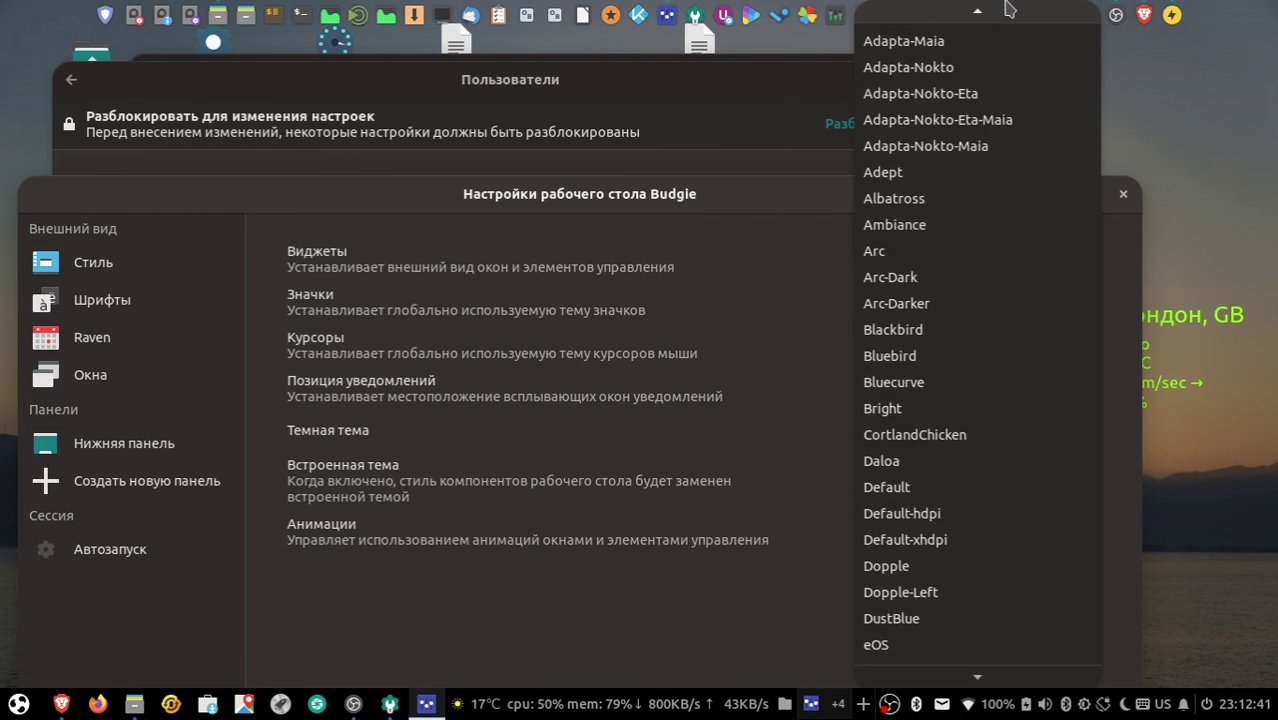
{"action": "scroll", "coordinate": [990, 420], "scroll_direction": "down", "scroll_amount": 4}
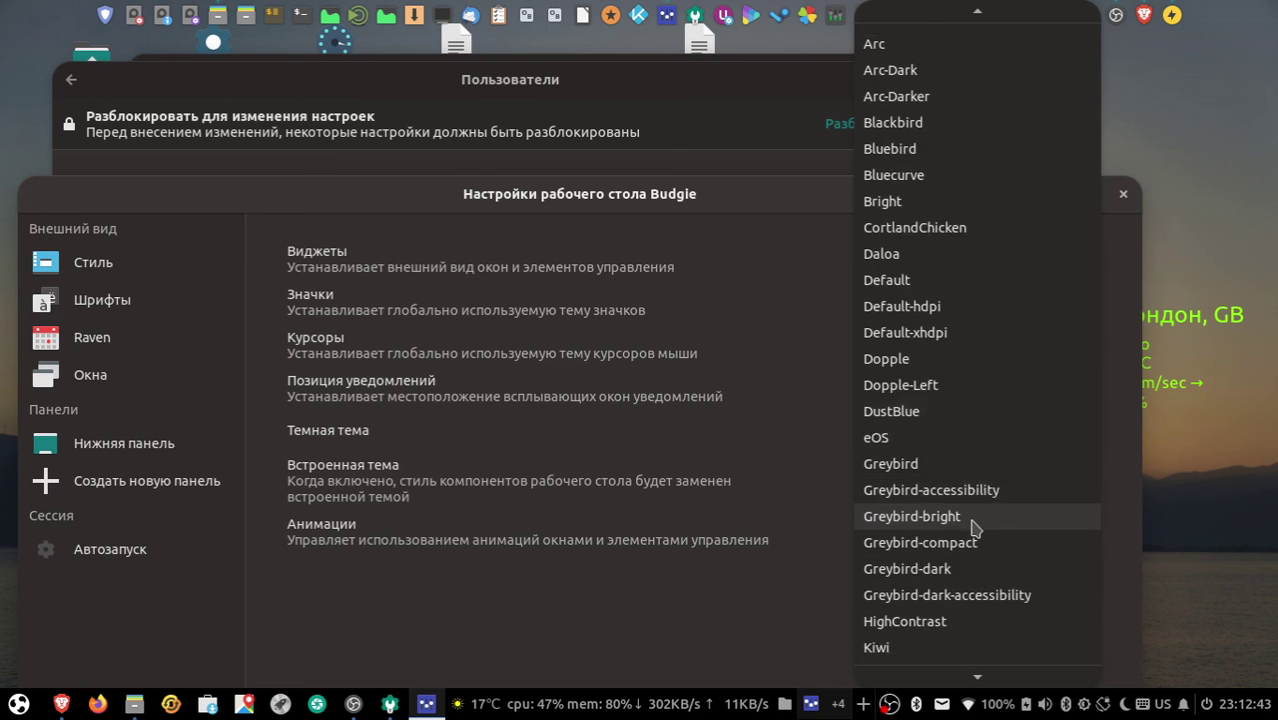
{"action": "scroll", "coordinate": [979, 516], "scroll_direction": "down", "scroll_amount": 8}
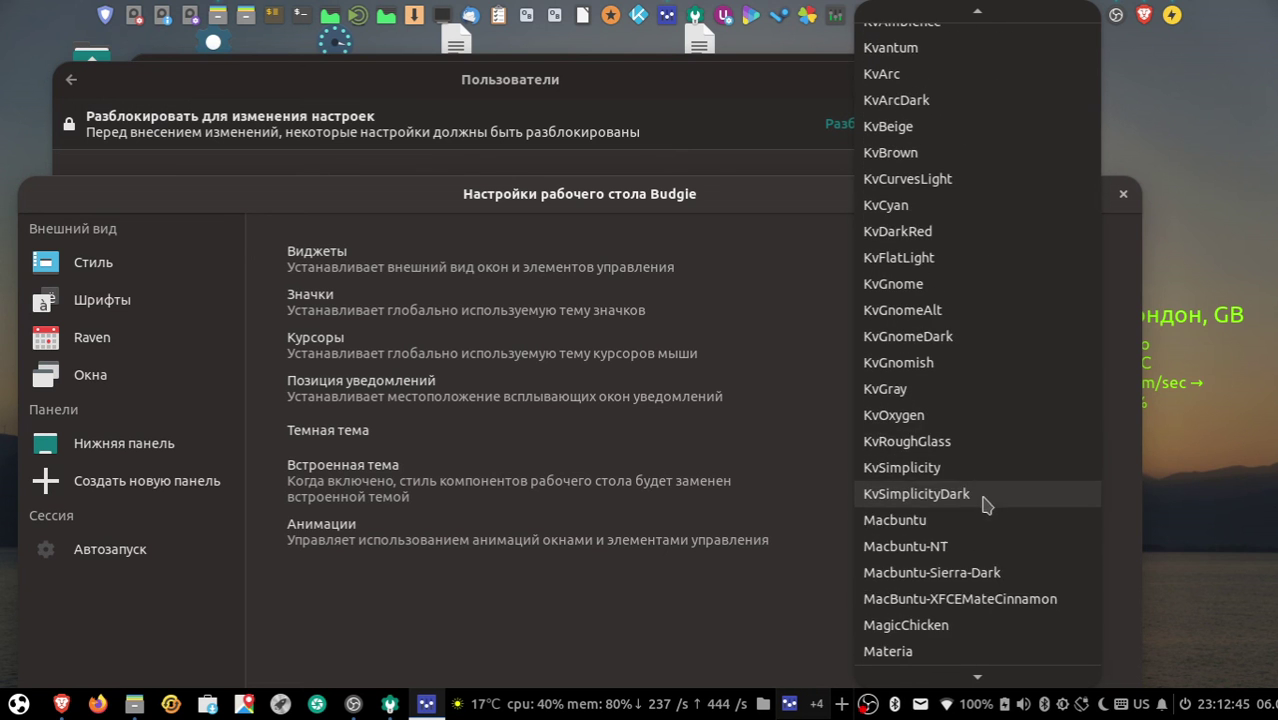
{"action": "scroll", "coordinate": [988, 505], "scroll_direction": "down", "scroll_amount": 3}
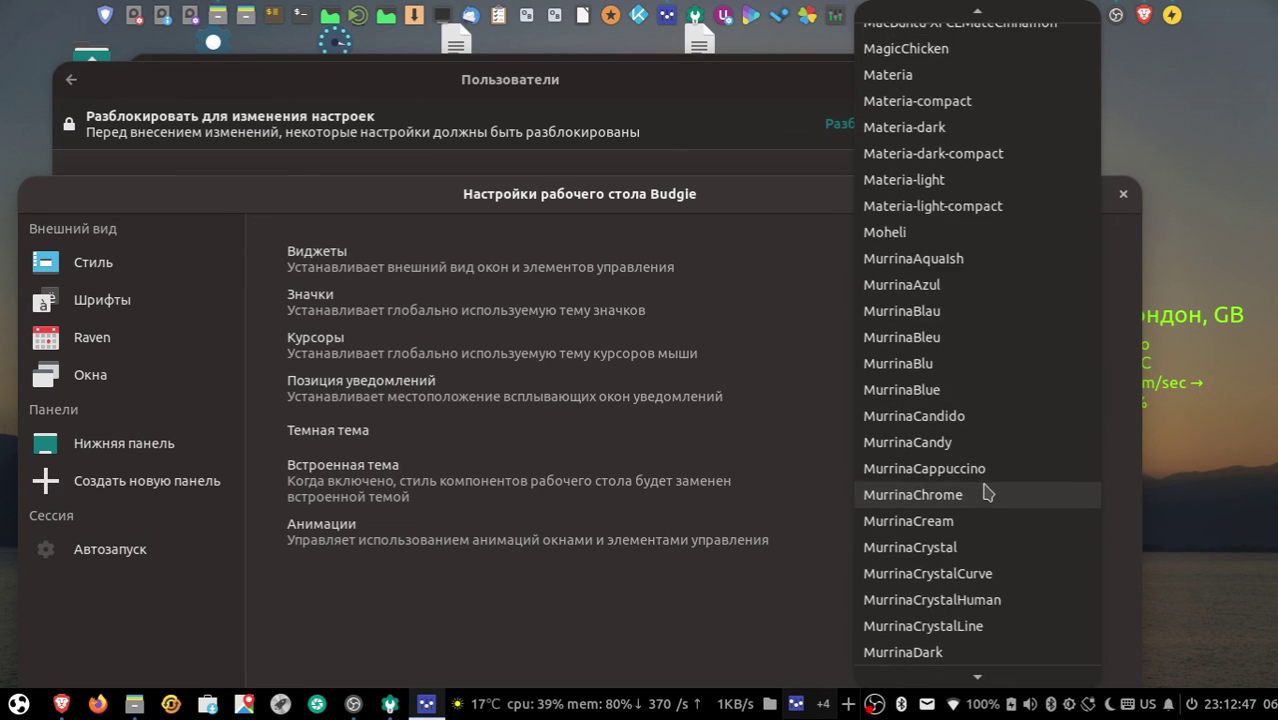
{"action": "scroll", "coordinate": [985, 495], "scroll_direction": "down", "scroll_amount": 3}
{"action": "scroll", "coordinate": [985, 473], "scroll_direction": "down", "scroll_amount": 4}
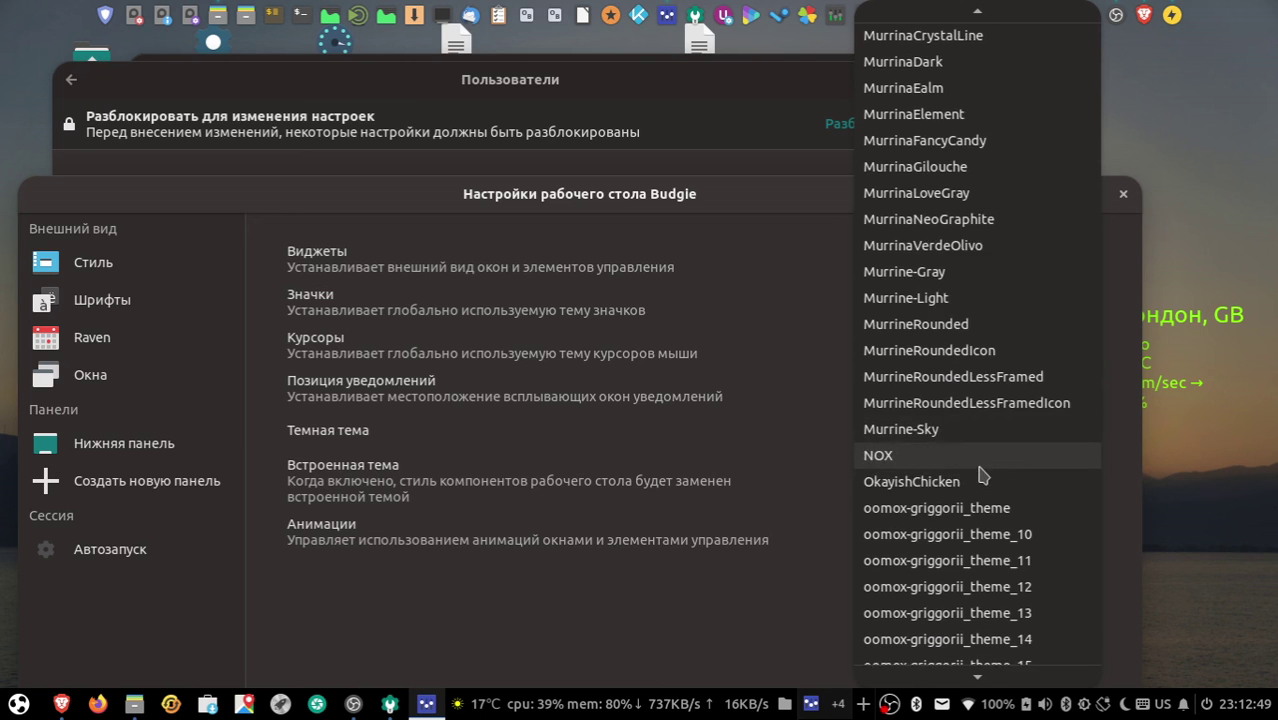
{"action": "scroll", "coordinate": [980, 471], "scroll_direction": "down", "scroll_amount": 7}
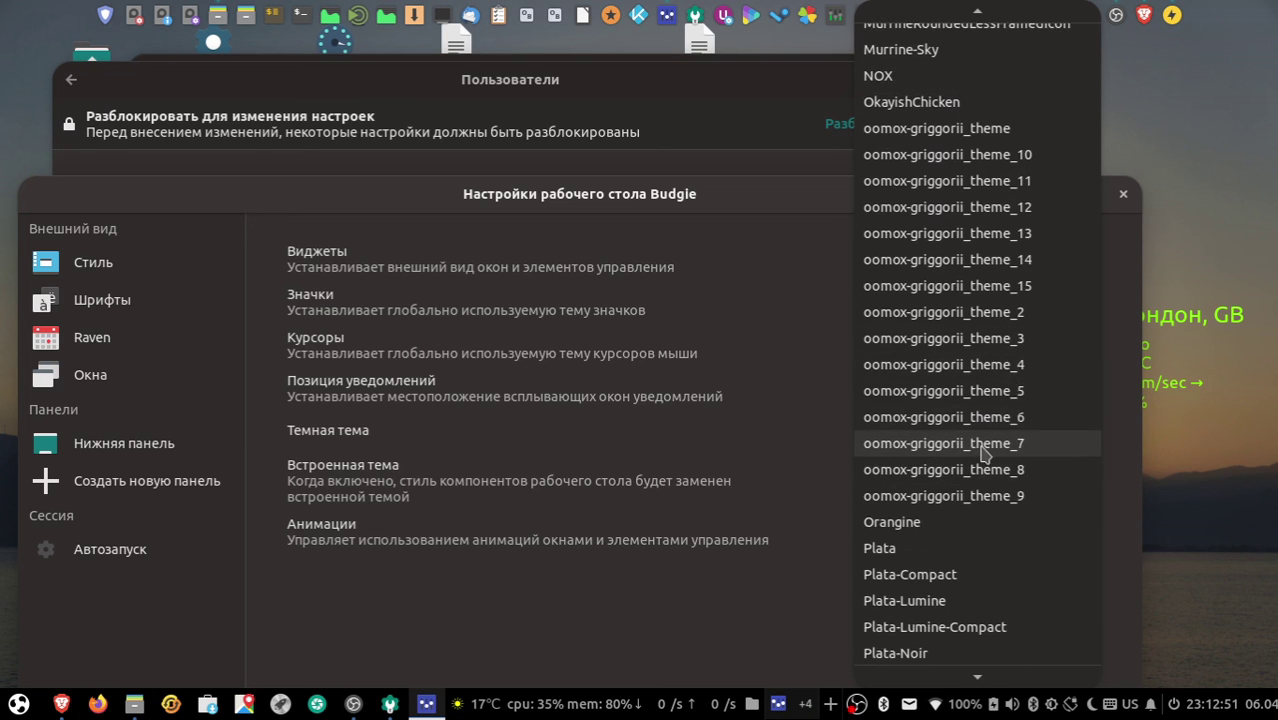
{"action": "scroll", "coordinate": [968, 500], "scroll_direction": "down", "scroll_amount": 3}
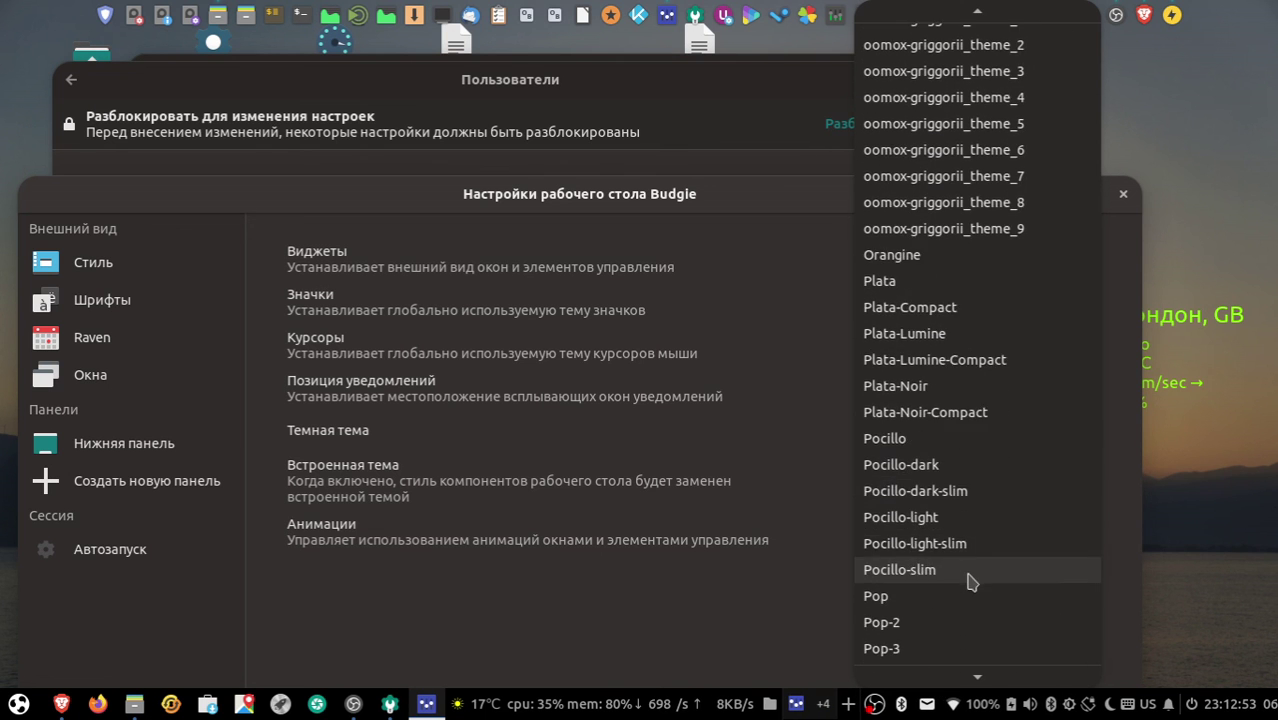
{"action": "key", "text": "Escape"}
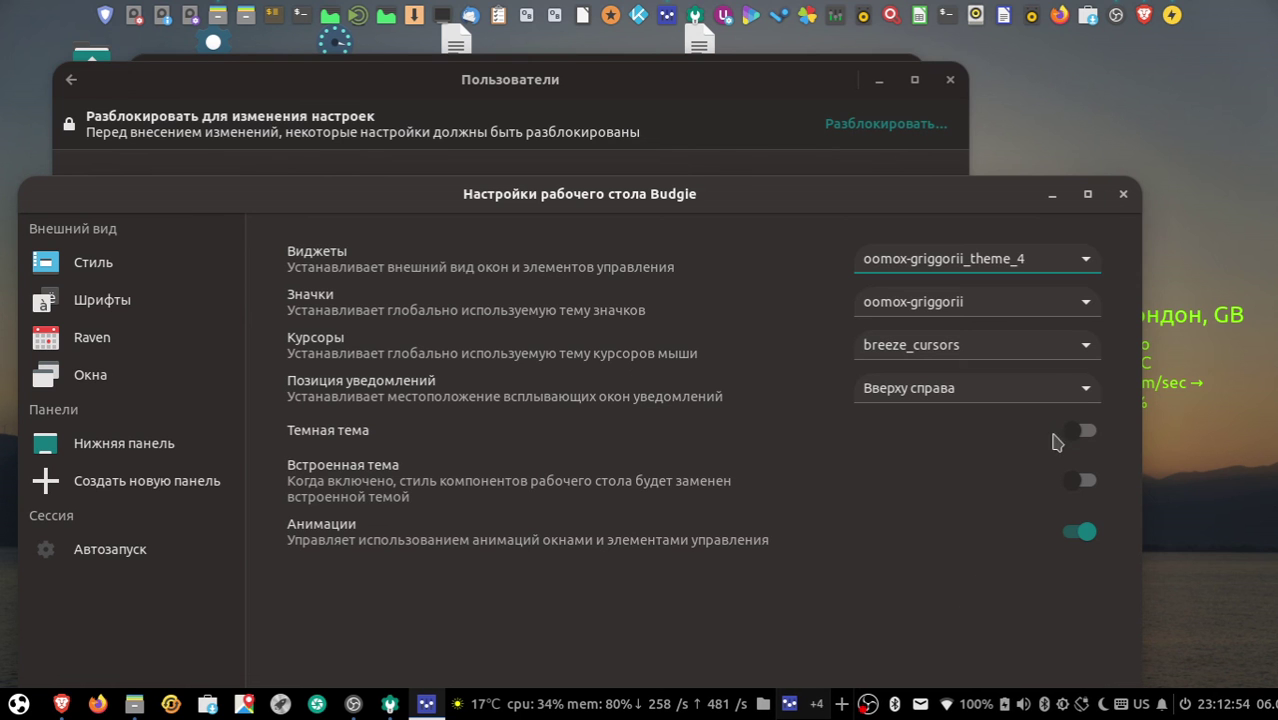
Set the Виджеты theme to Pop-dark with Встроенная тема on, and move the Budgie settings window below the Пользователи header.
{"action": "left_click_drag", "start_coordinate": [1012, 203], "coordinate": [706, 95]}
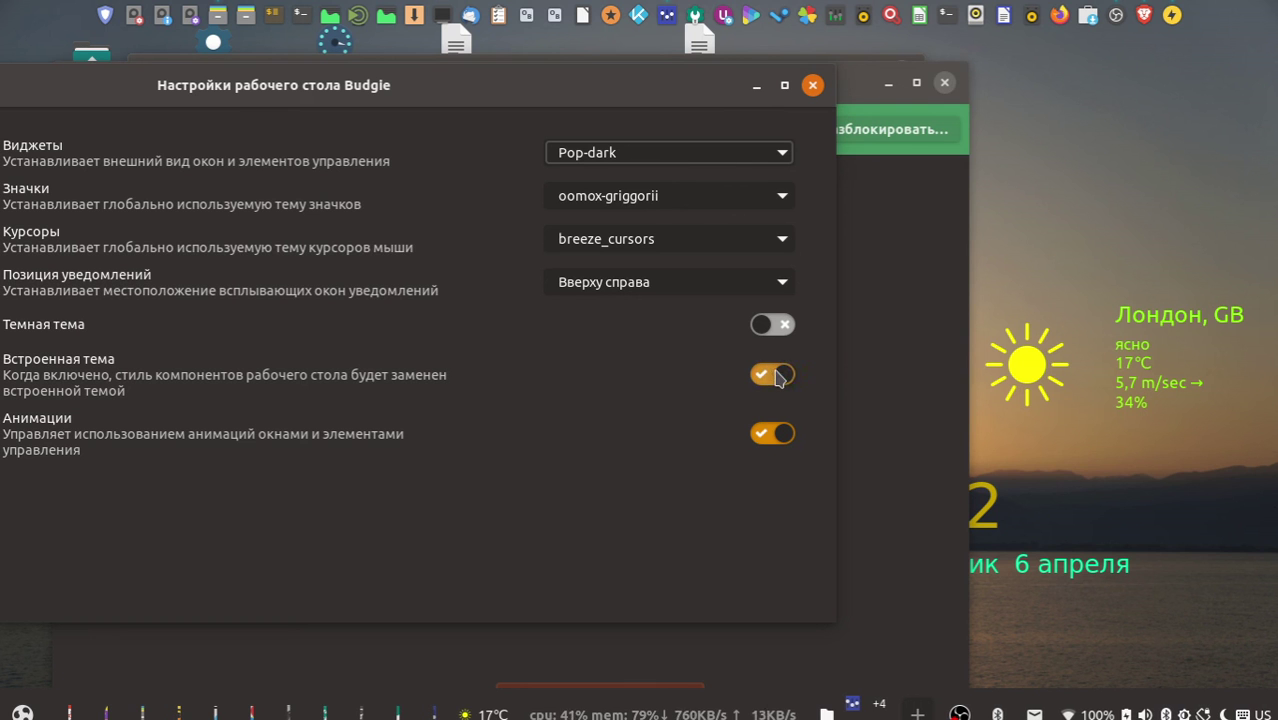
{"action": "left_click_drag", "start_coordinate": [589, 97], "coordinate": [1018, 222]}
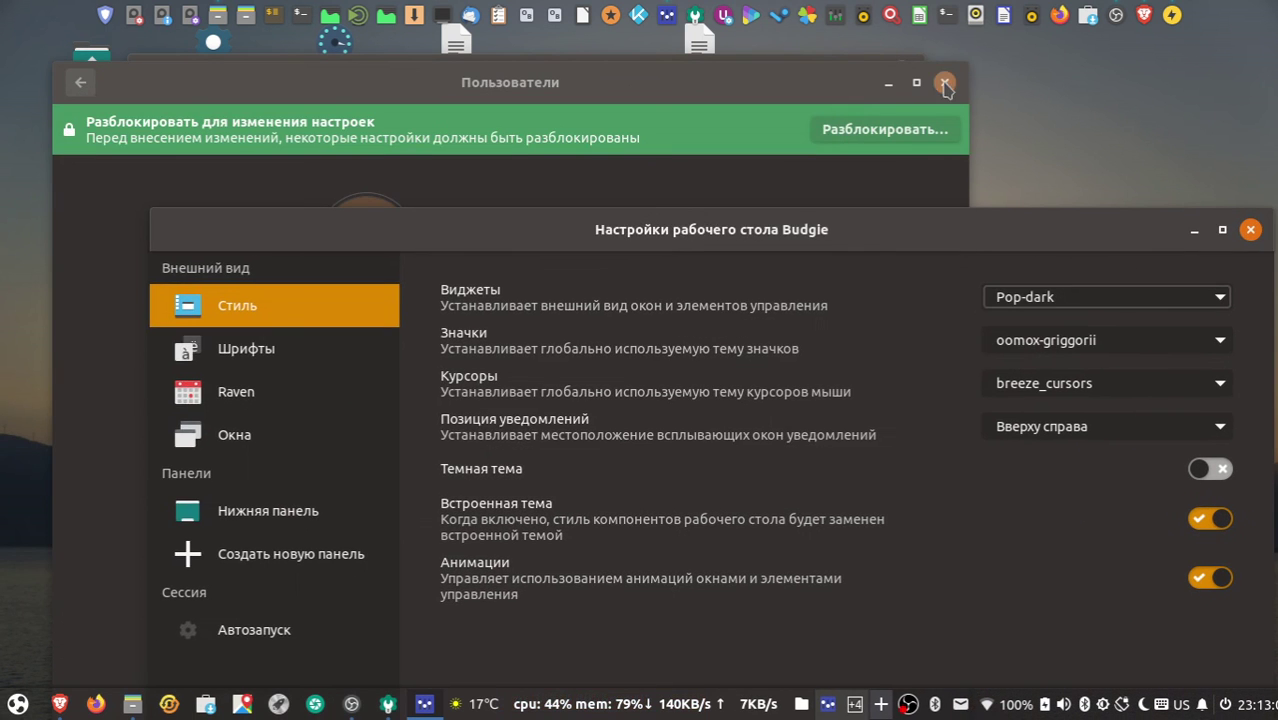
Close the Пользователи and Budgie settings windows, shifting the file manager window to the right.
{"action": "left_click", "coordinate": [944, 83]}
{"action": "left_click_drag", "start_coordinate": [787, 75], "coordinate": [843, 75]}
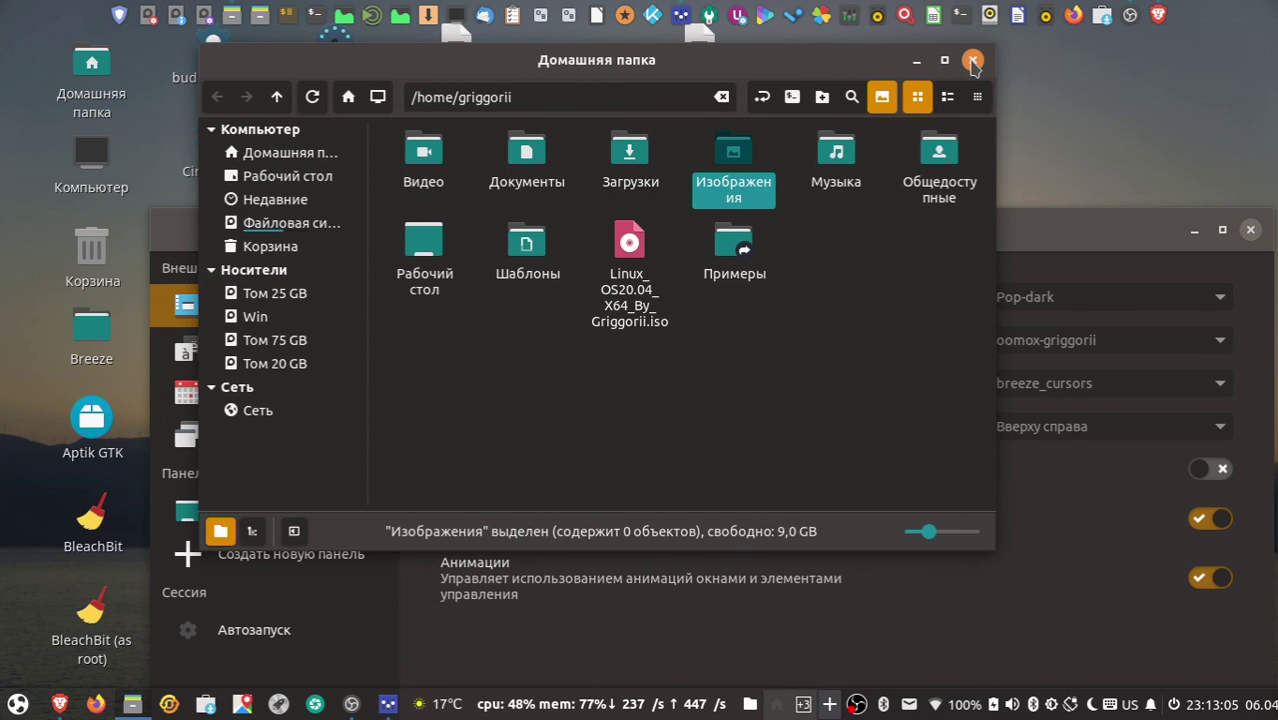
{"action": "left_click", "coordinate": [1090, 232]}
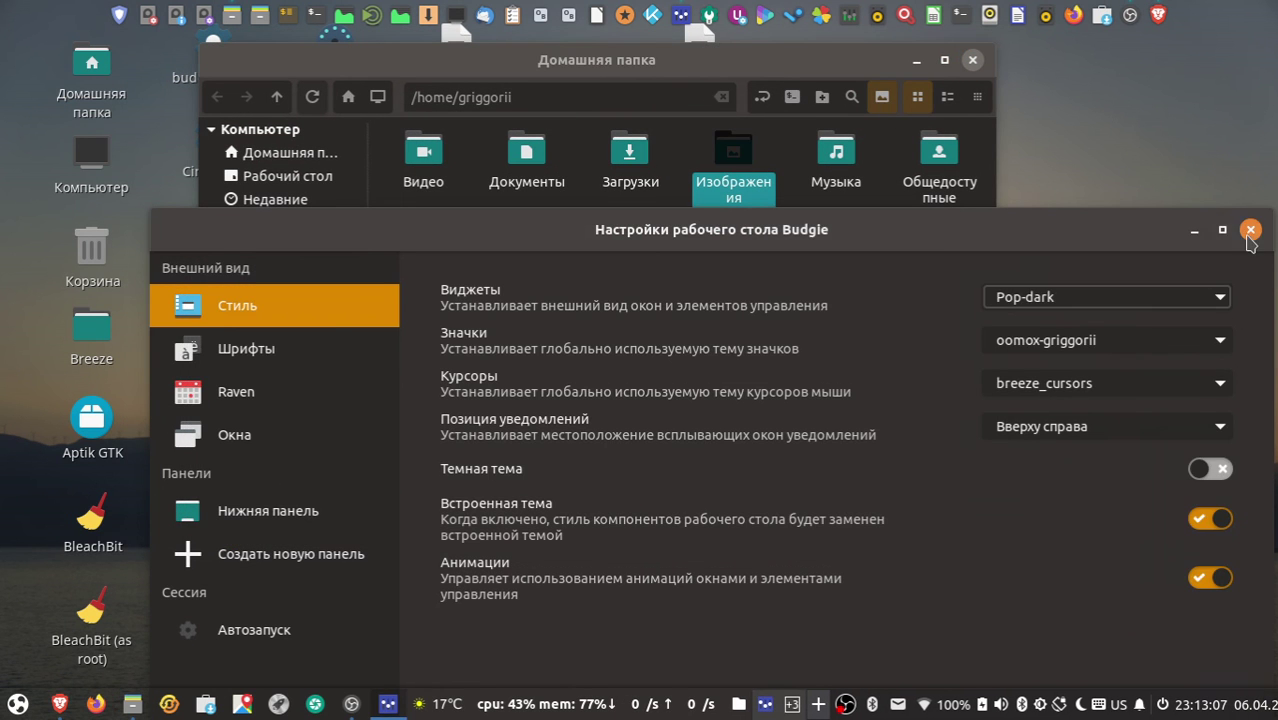
{"action": "left_click", "coordinate": [1250, 229]}
Switch to the YouTube window in Brave, maximise and restore it, and open the Bluetooth tray menu.
{"action": "left_click", "coordinate": [62, 704]}
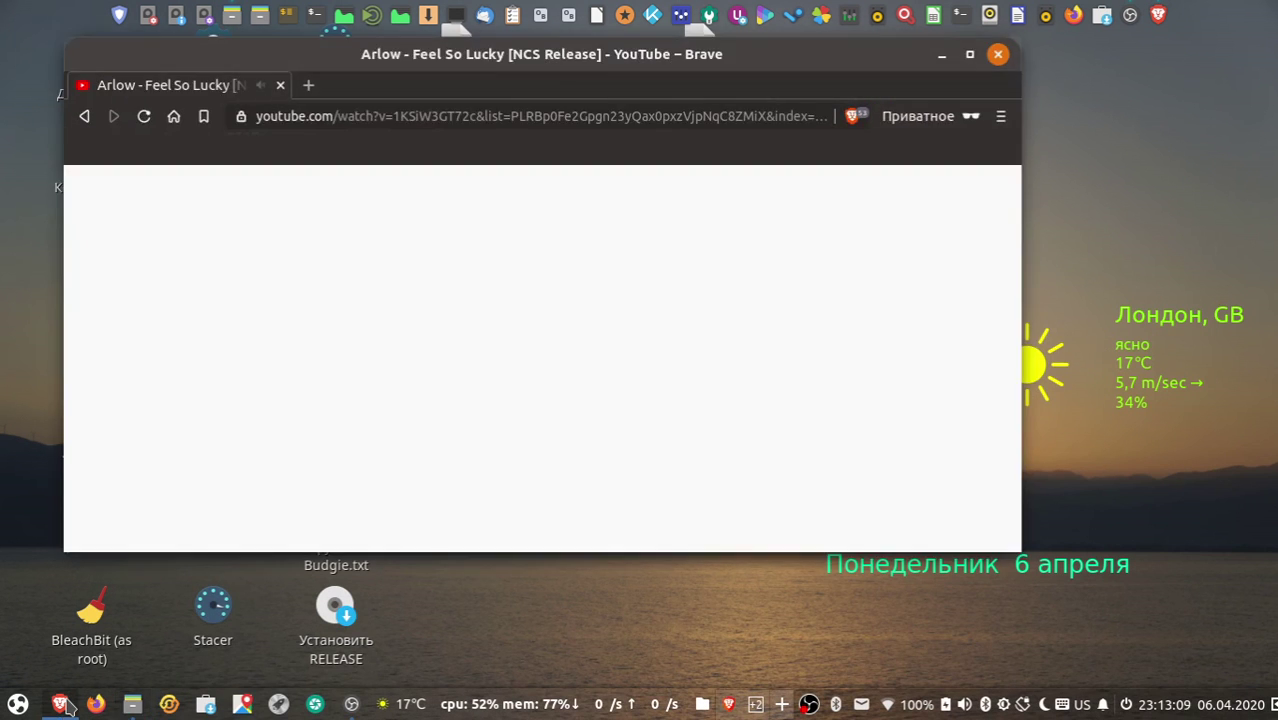
{"action": "double_click", "coordinate": [666, 58]}
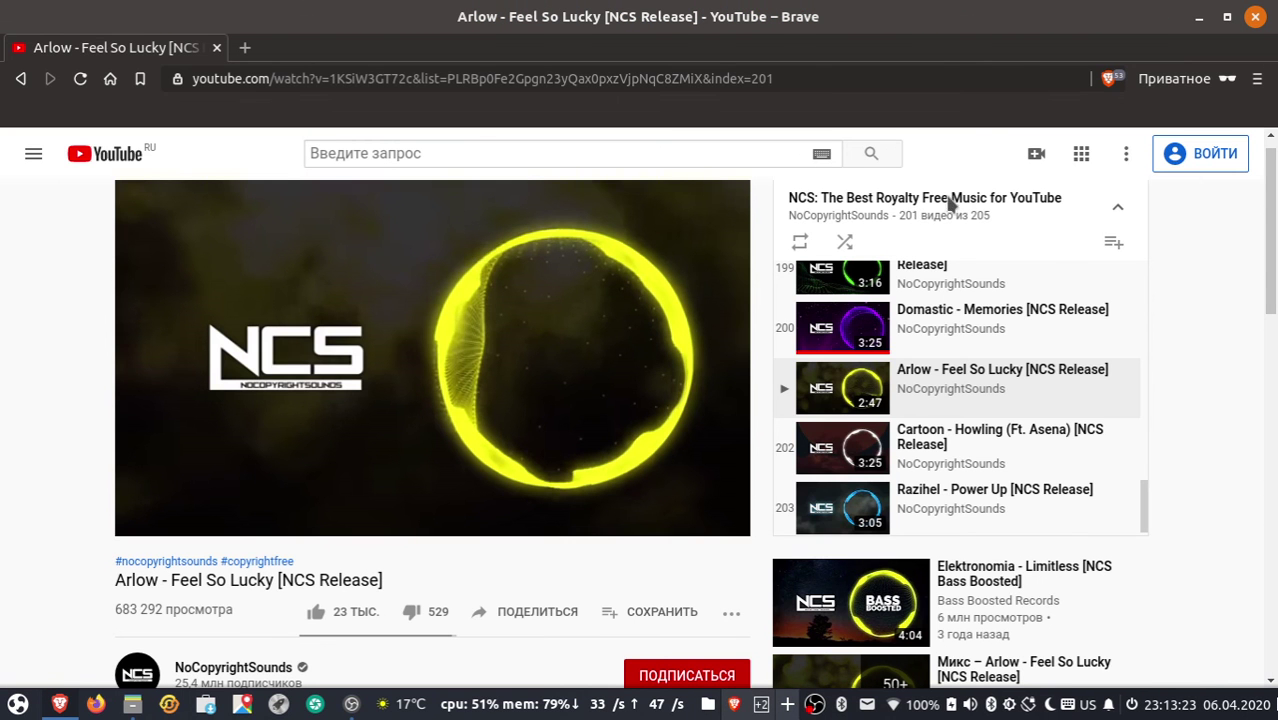
{"action": "double_click", "coordinate": [893, 22]}
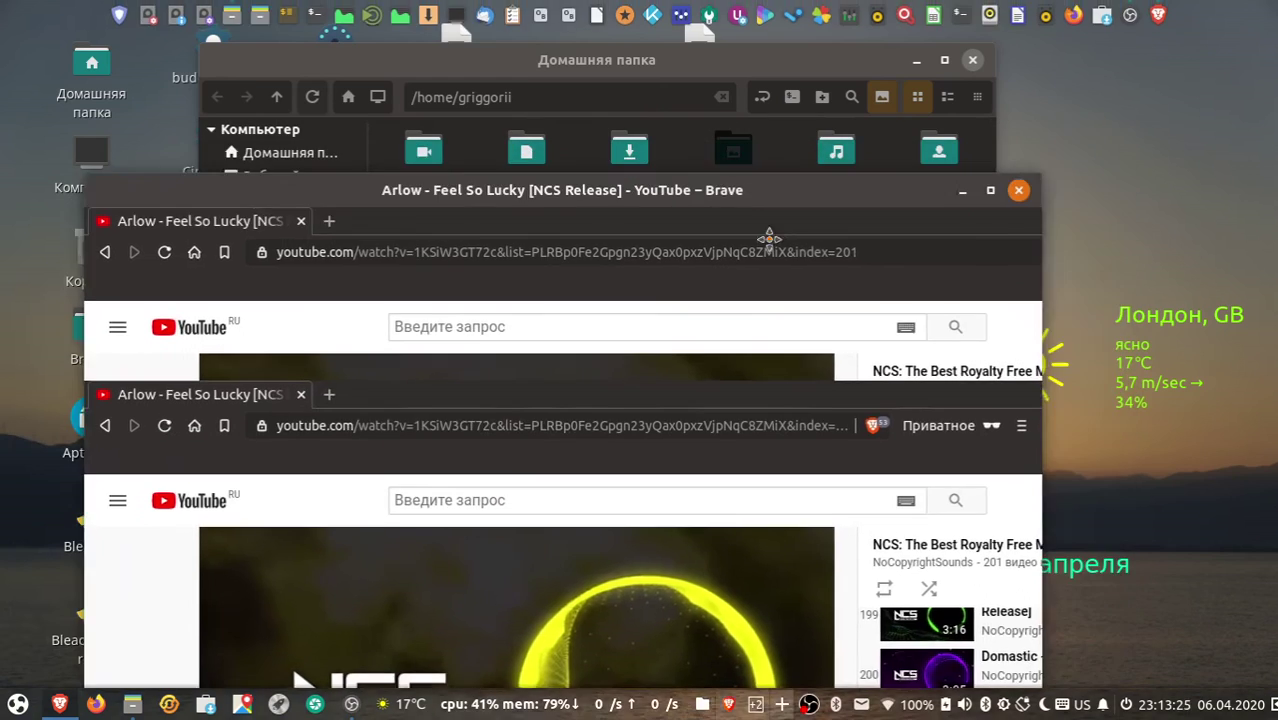
{"action": "left_click", "coordinate": [812, 704]}
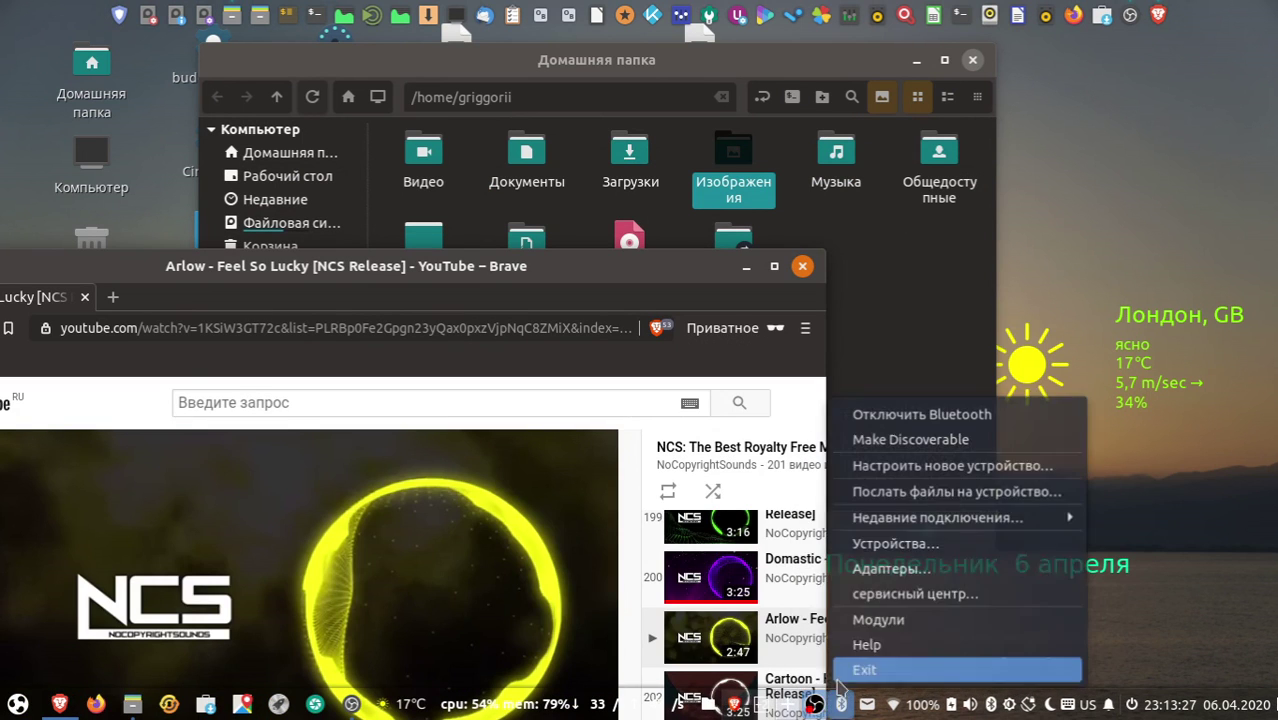